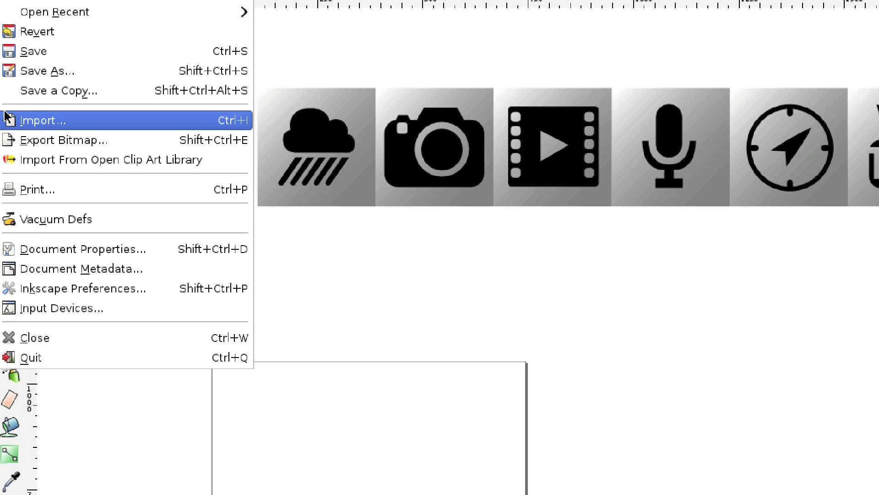
Import the icon scan.jpg image into the document as an embedded image.
click(12, 125)
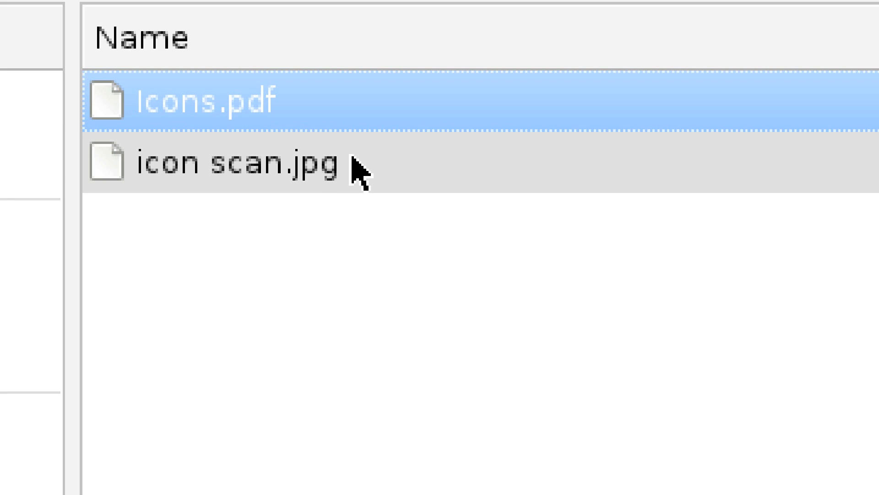
double_click(352, 157)
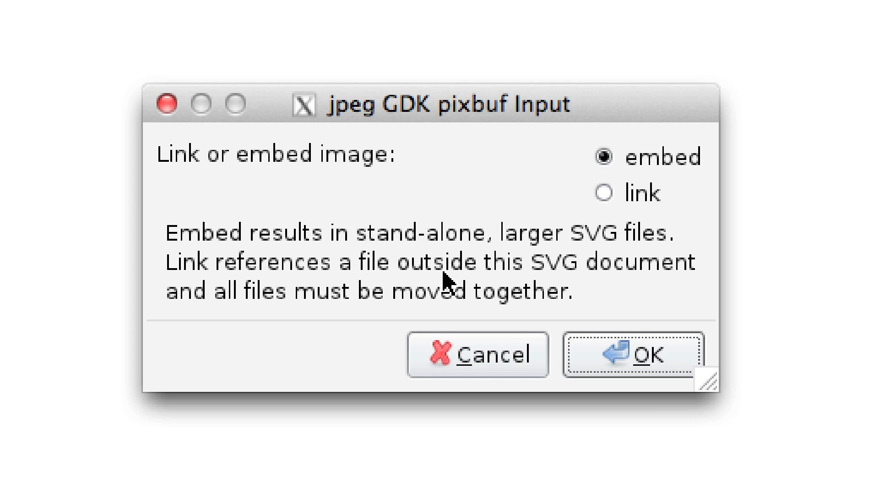
click(651, 364)
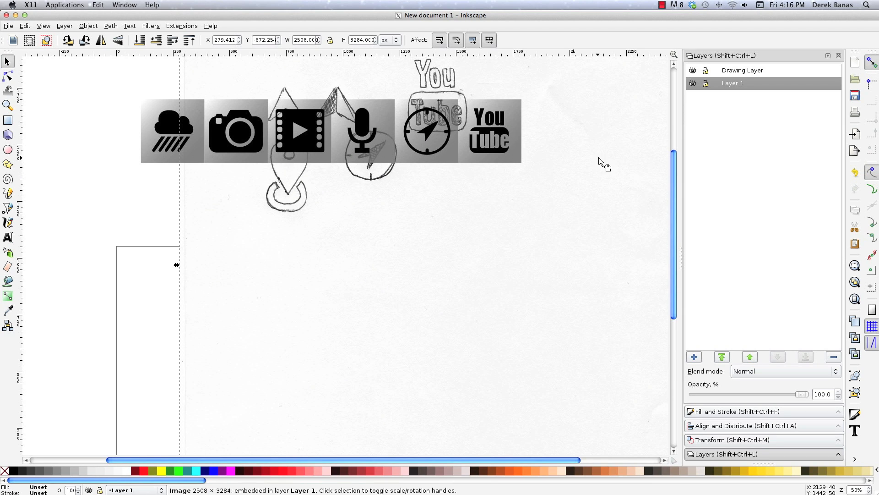
Scale the imported scan down to about 1136 by 1488 px and place it just below the row of finished icons.
mouse_move(600, 160)
mouse_down()
mouse_move(548, 238)
mouse_move(472, 304)
mouse_move(555, 355)
mouse_move(507, 399)
mouse_up()
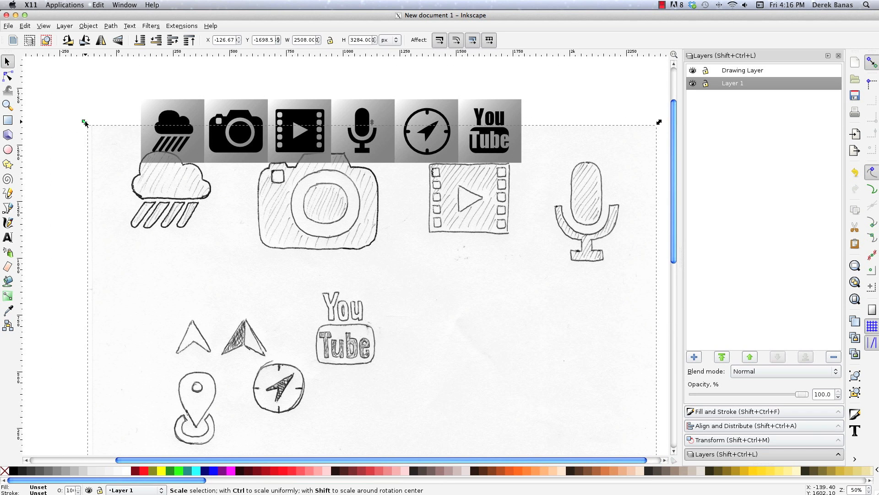
mouse_move(86, 123)
mouse_down()
mouse_move(349, 294)
mouse_move(288, 243)
mouse_up()
drag(349, 209, 350, 200)
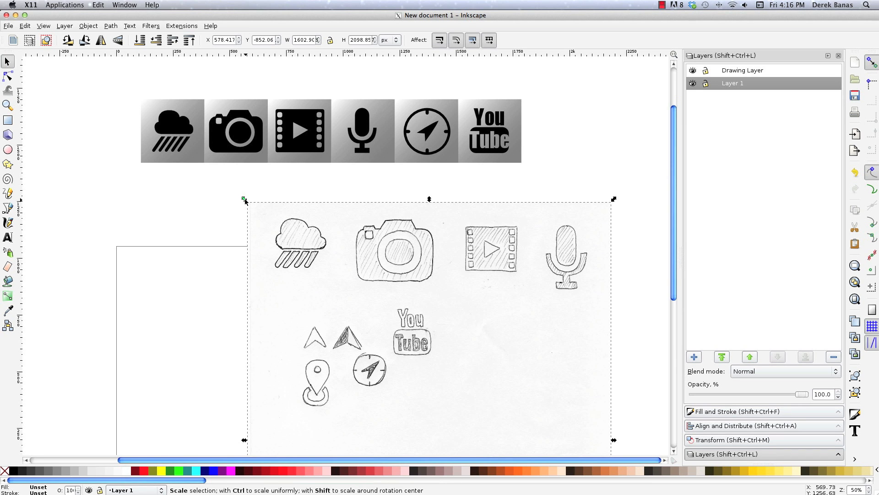
drag(244, 200, 353, 289)
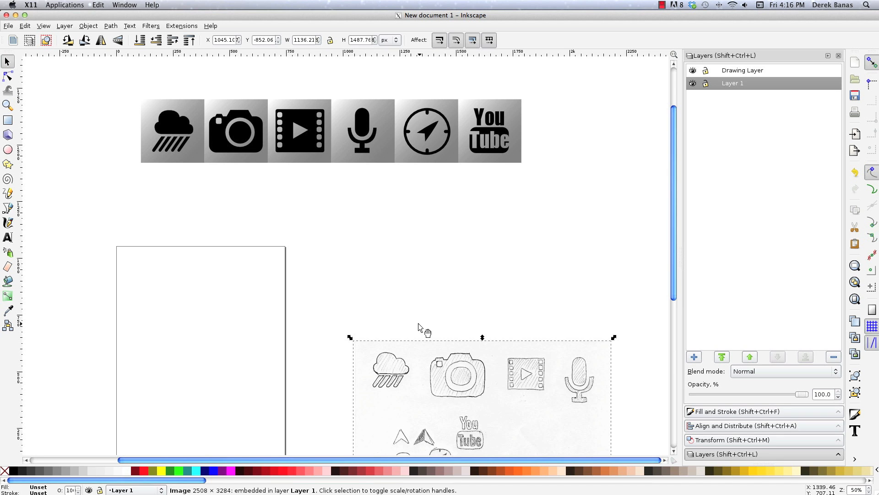
drag(463, 377, 417, 211)
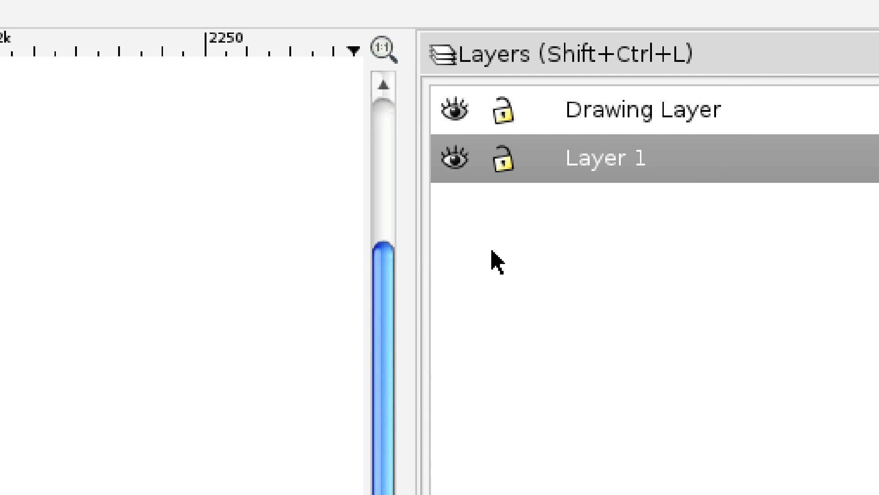
Lock Layer 1 and make Drawing Layer the current layer.
click(503, 159)
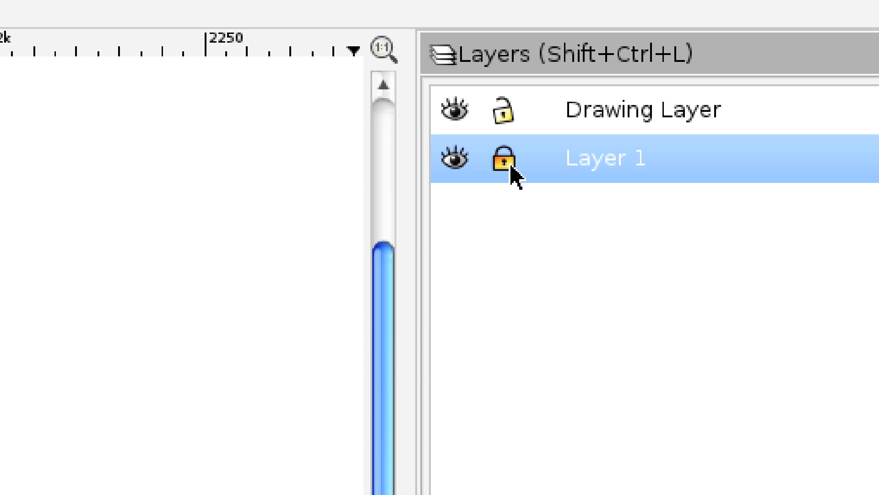
click(598, 106)
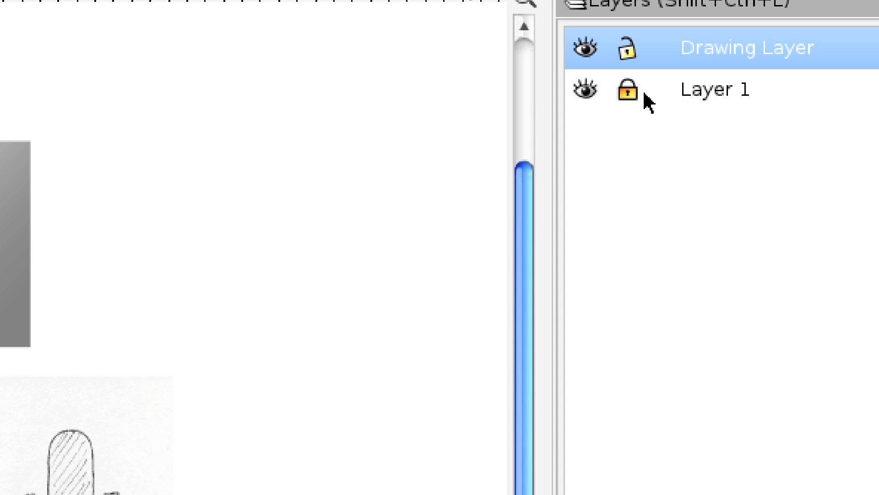
Unlock Layer 1, make it the current layer and lower its opacity to 29.3%.
click(705, 83)
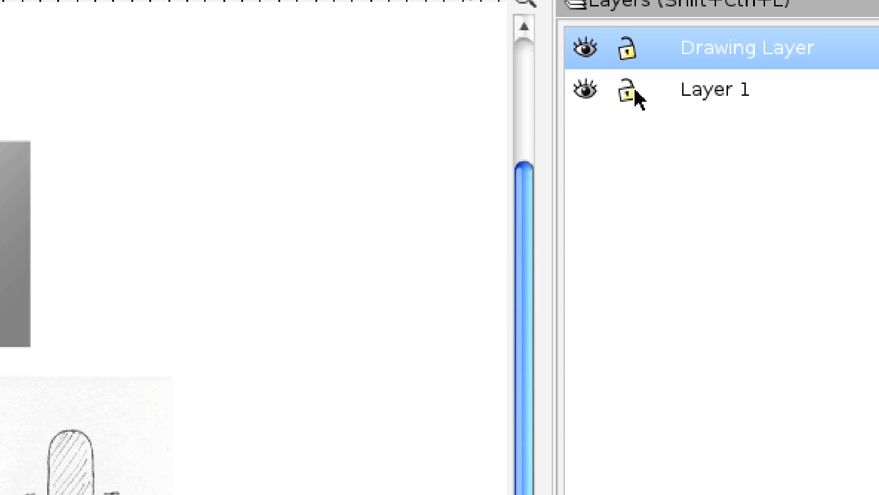
click(716, 102)
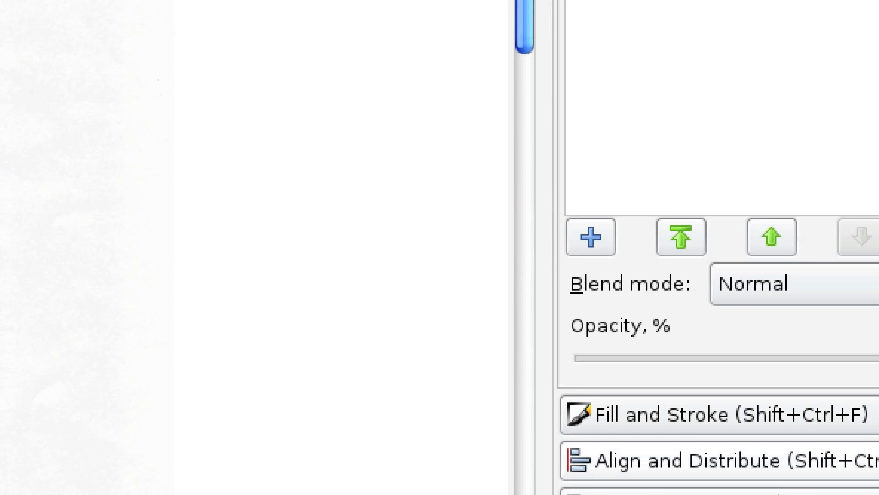
drag(737, 301, 497, 298)
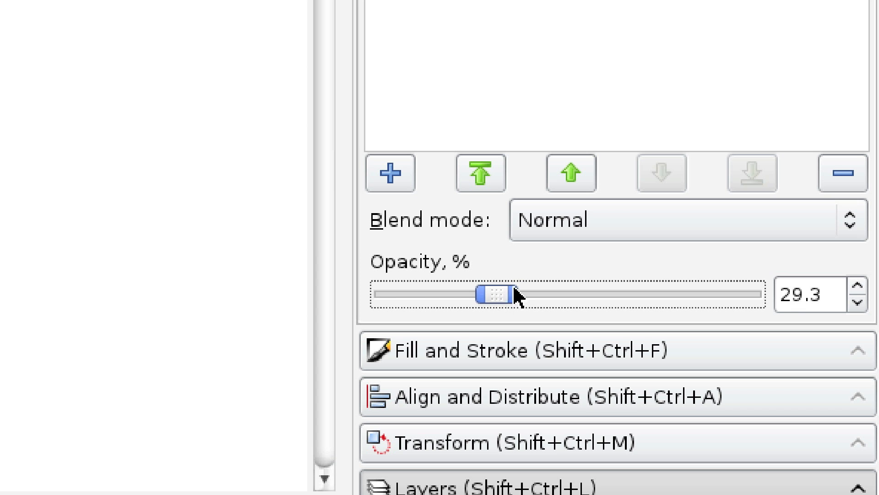
click(256, 217)
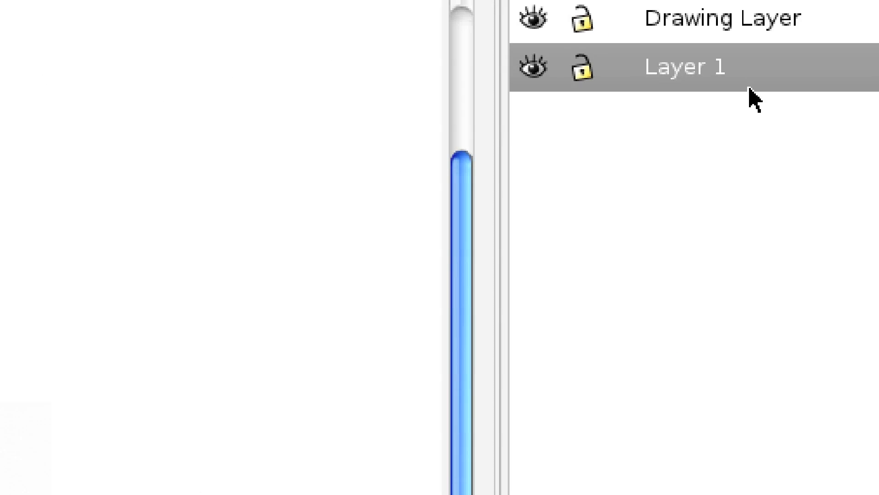
Lock Layer 1 again and make Drawing Layer current with its opacity lowered to 57.3%.
click(706, 84)
click(711, 22)
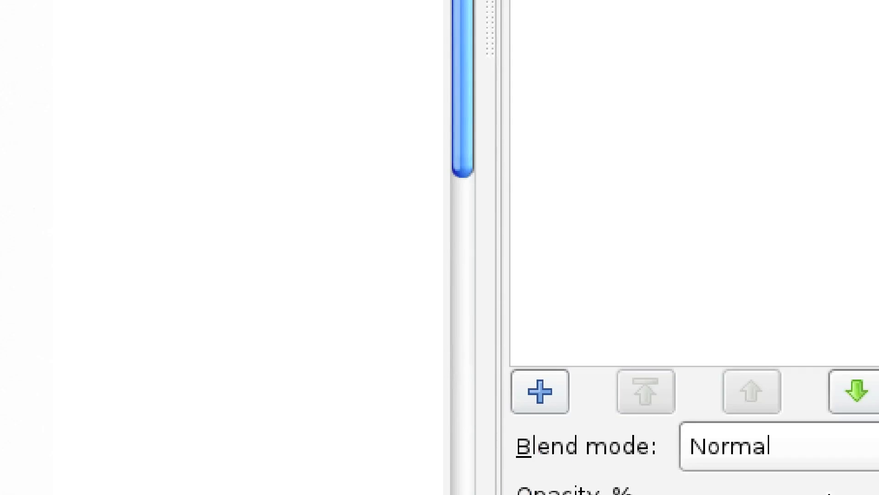
drag(736, 414, 522, 416)
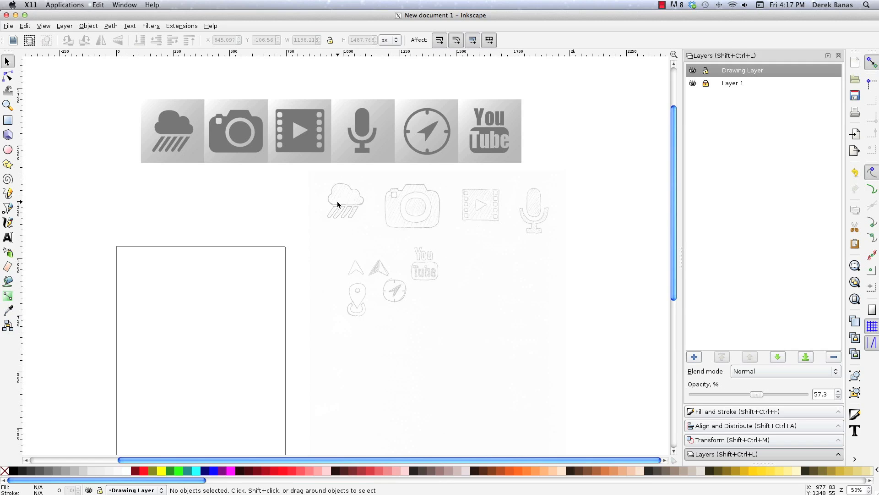
Trace the outline of the sketched rain cloud as one closed Bezier path with curved lobes and a straight base.
key(z)
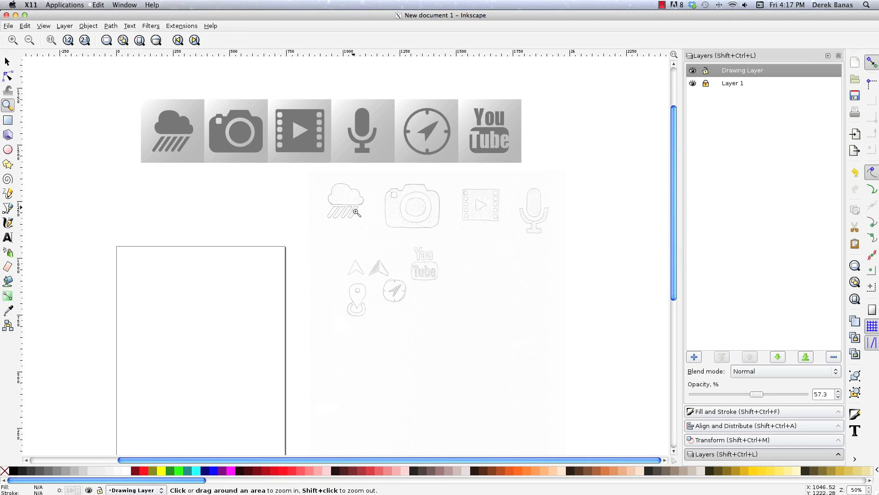
drag(281, 147, 415, 252)
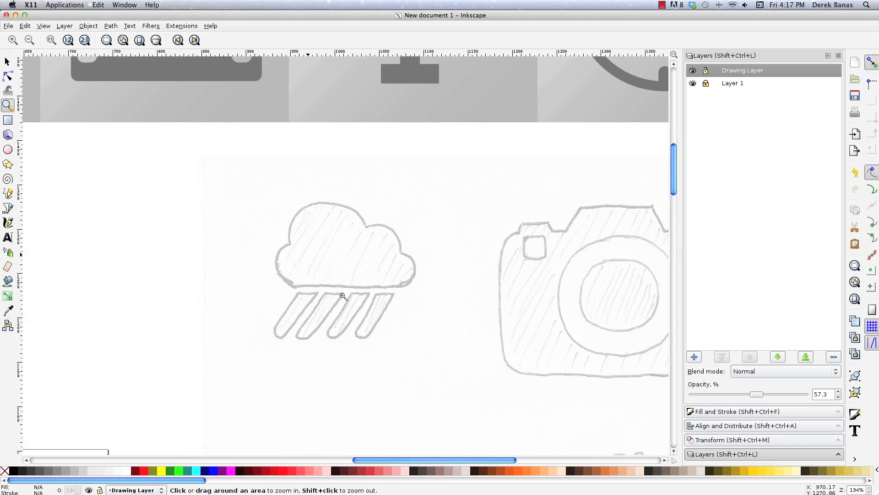
drag(216, 154, 483, 402)
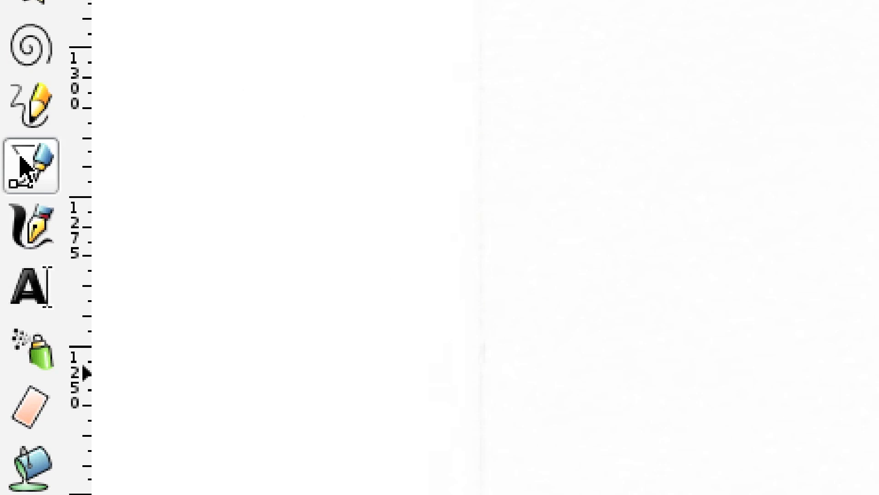
click(19, 166)
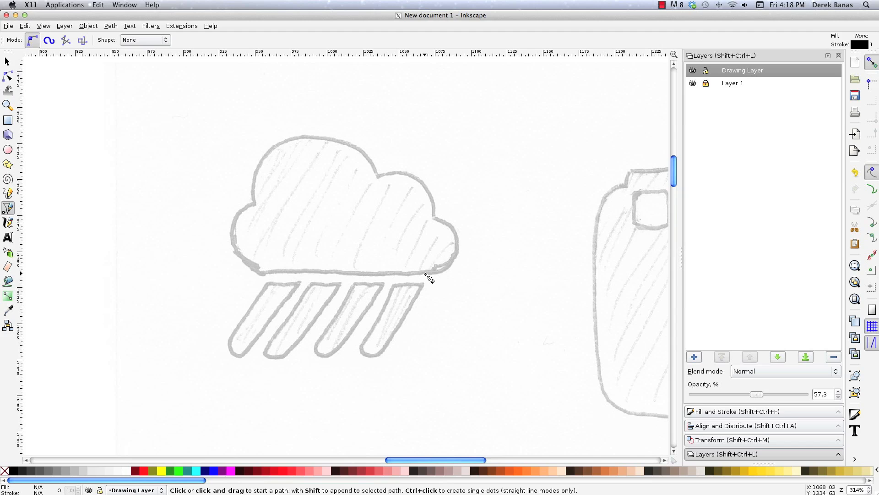
click(426, 274)
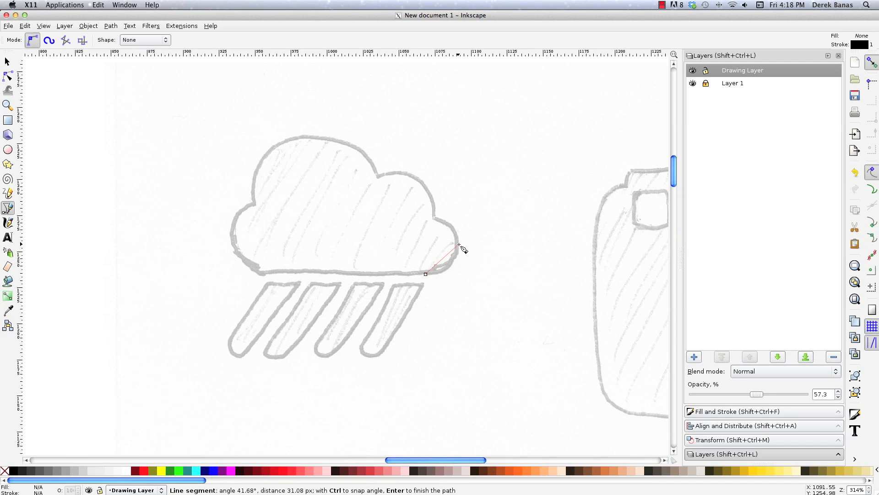
drag(459, 245, 460, 208)
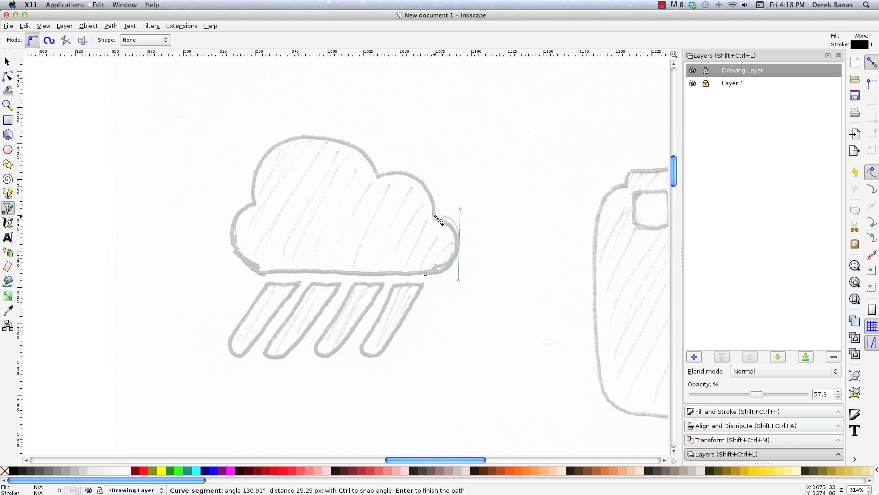
click(435, 216)
drag(417, 177, 395, 165)
click(377, 175)
drag(307, 134, 239, 132)
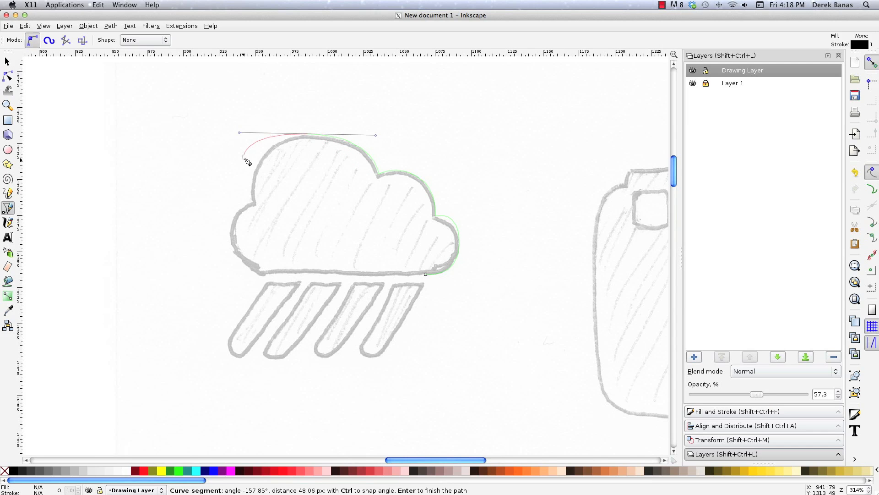
click(251, 202)
drag(232, 249, 246, 278)
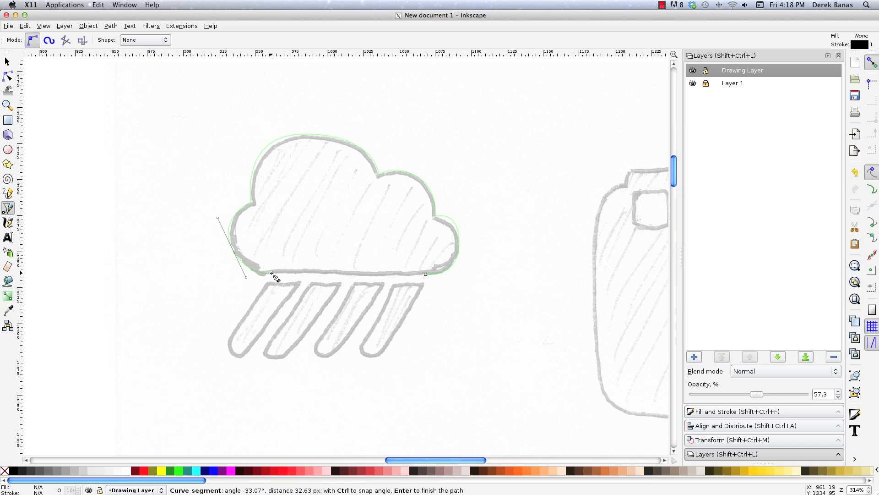
click(426, 274)
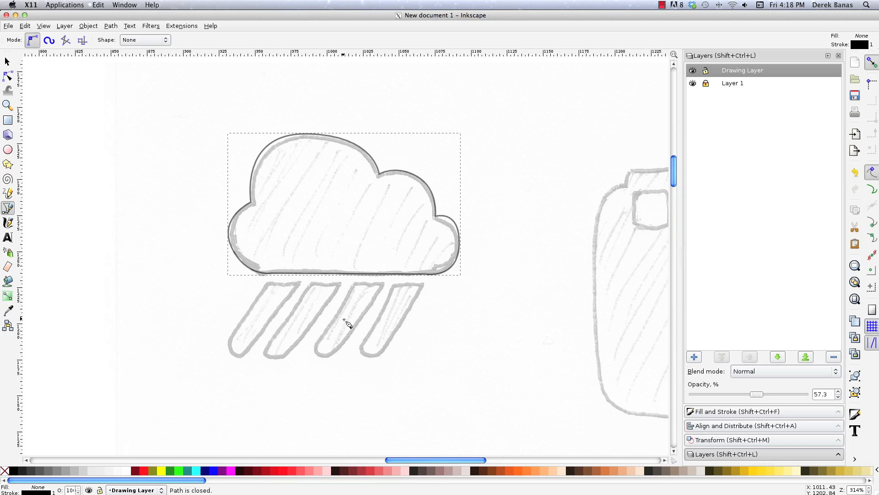
Fill the traced cloud with black, remove its stroke and deselect it.
click(7, 61)
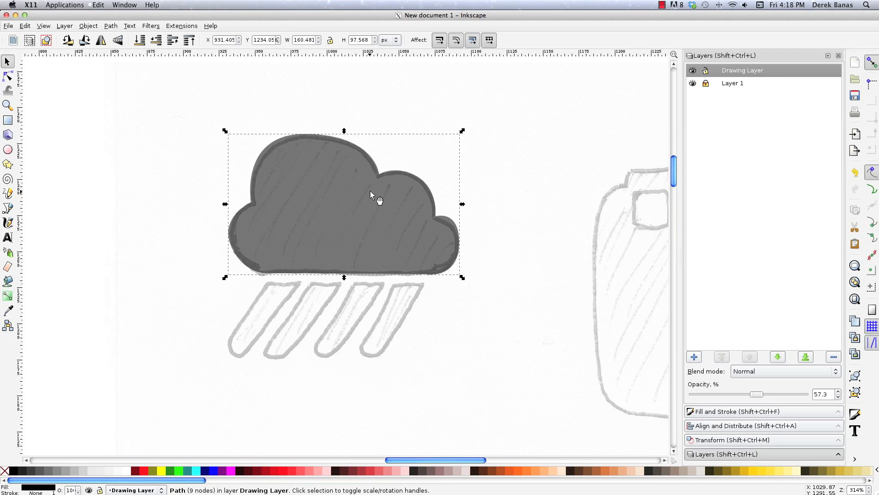
click(426, 304)
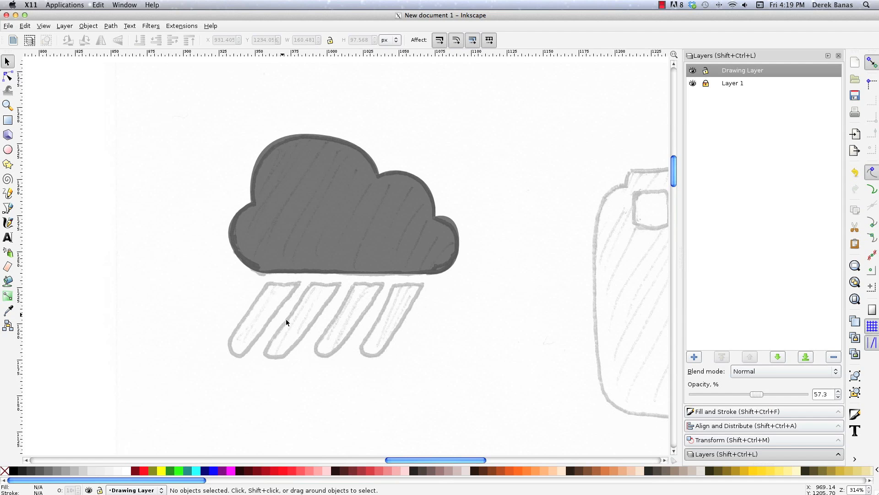
key(b)
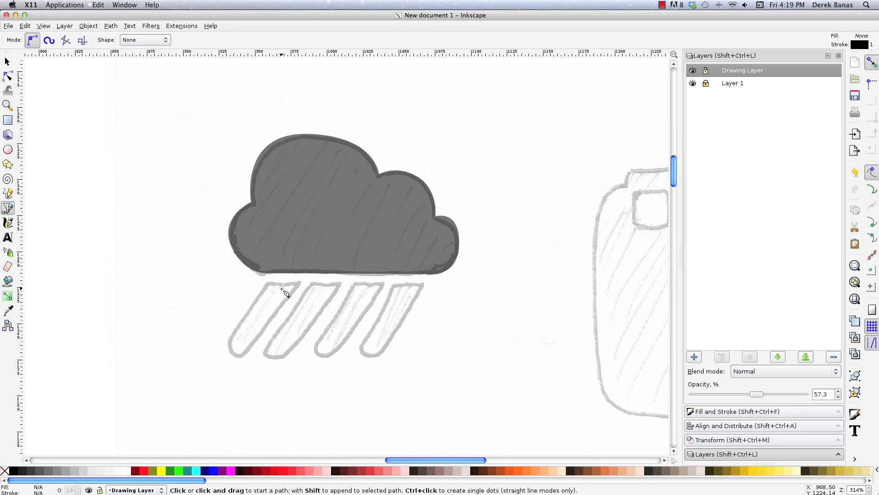
click(280, 284)
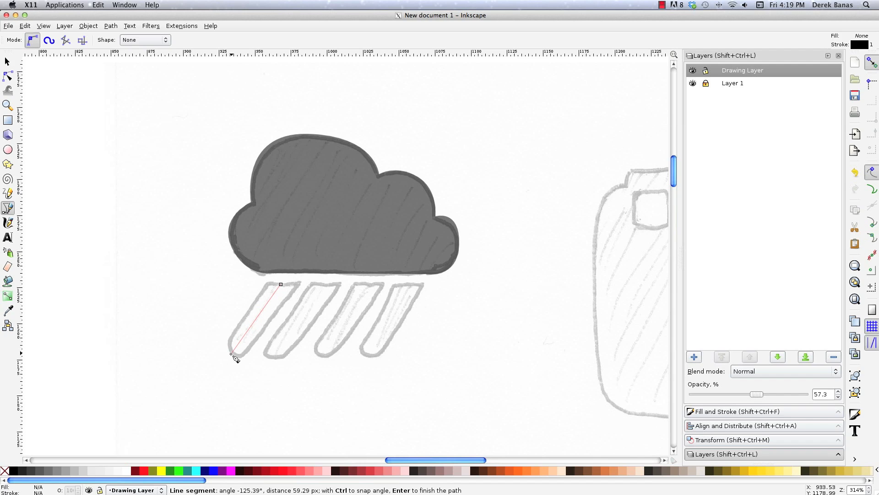
click(230, 353)
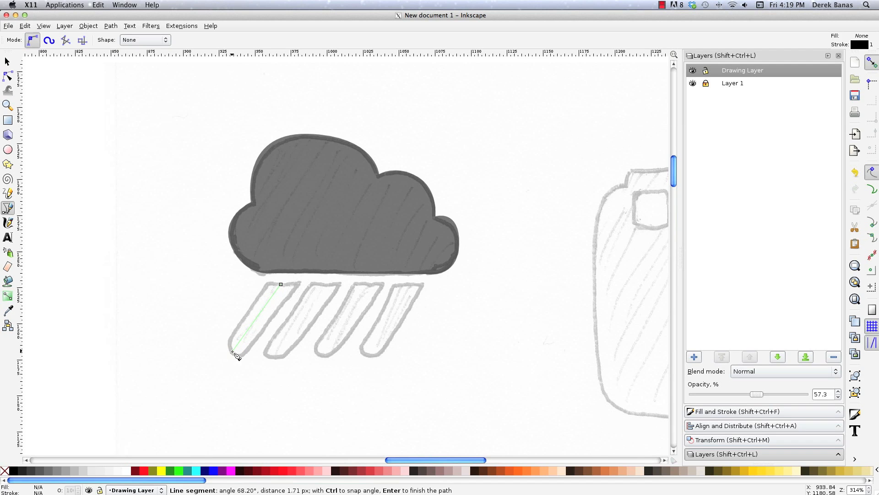
key(Escape)
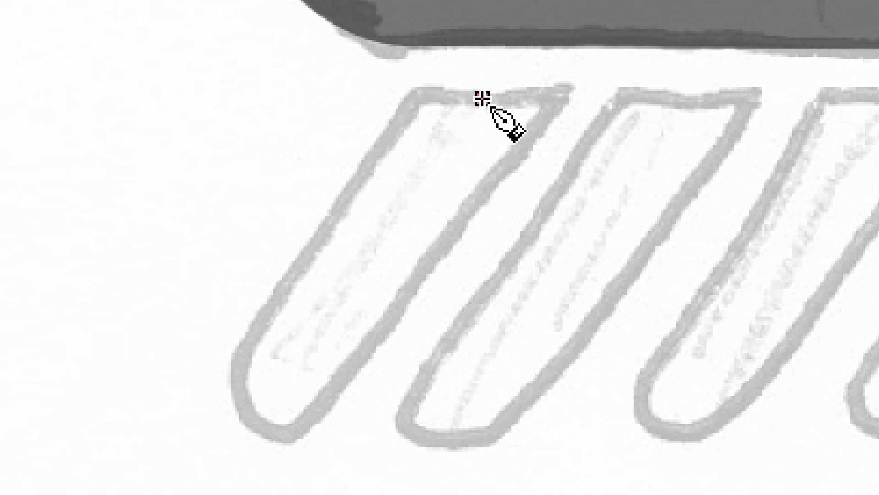
Draw a straight Bezier line about 35 px wide and 49 px high along the middle of the leftmost sketched rain streak.
click(482, 98)
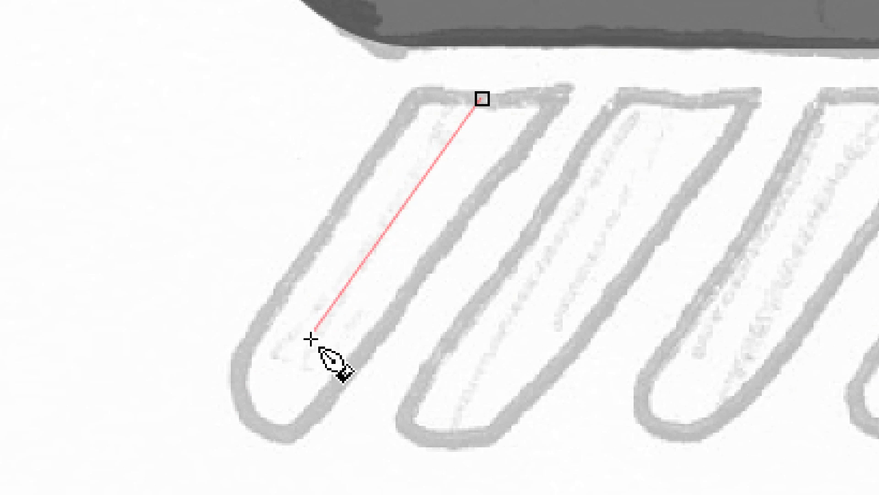
double_click(253, 420)
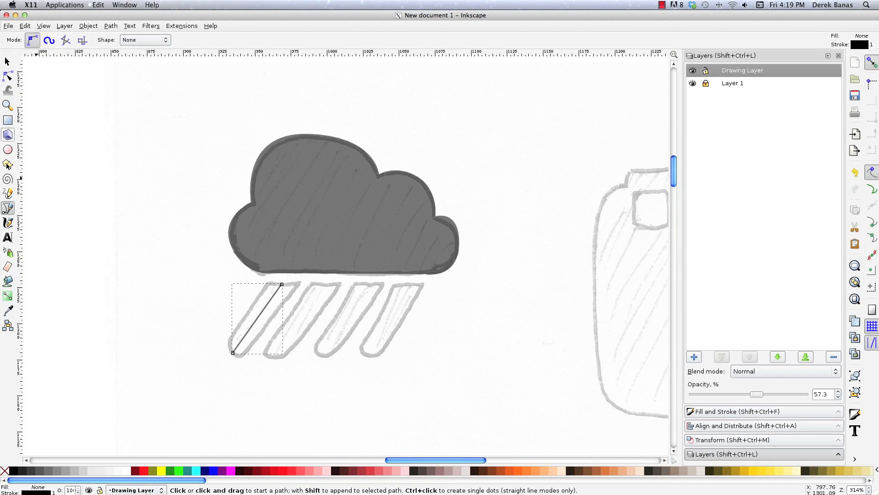
Set the stroke width of the line on the leftmost rain streak to 18.3 px.
click(7, 61)
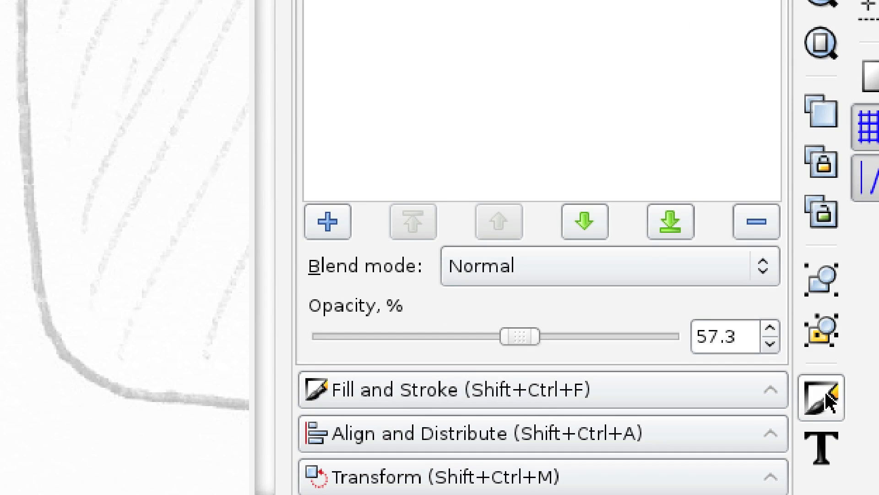
click(380, 399)
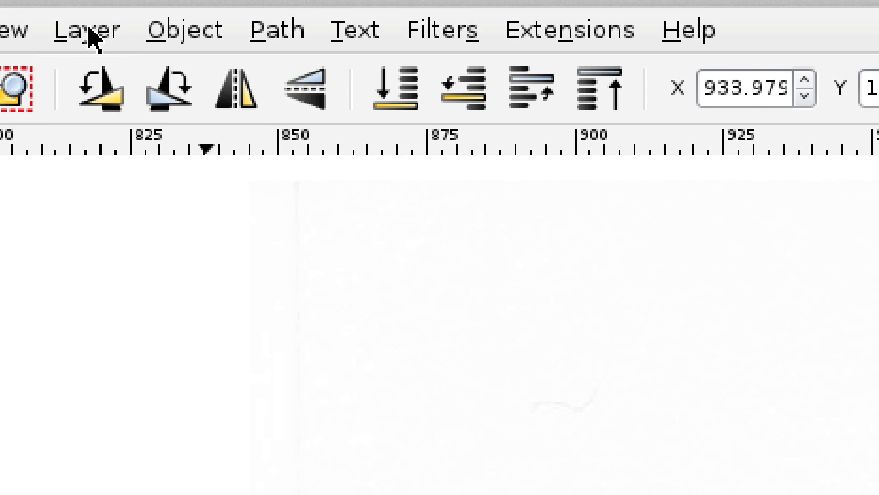
click(84, 31)
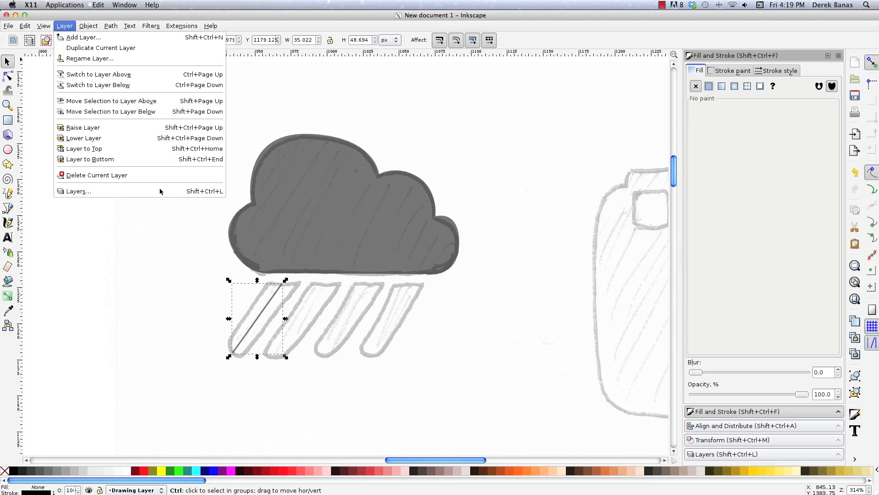
click(558, 203)
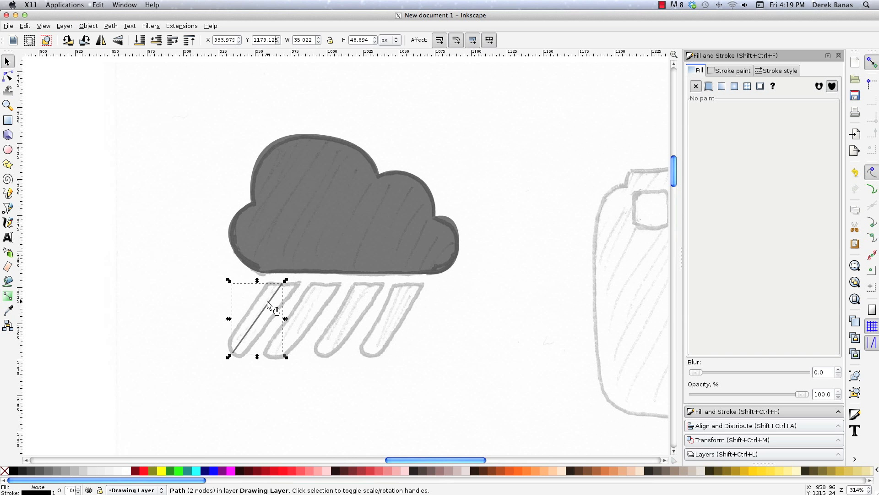
click(777, 71)
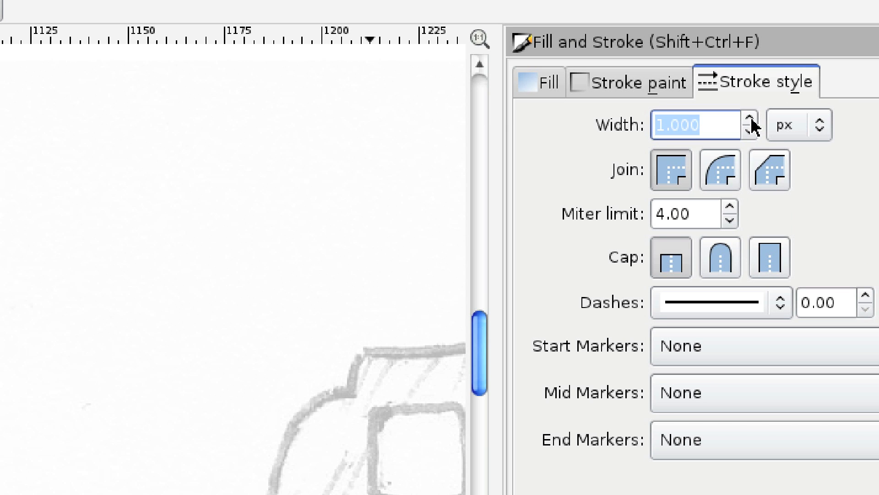
click(751, 119)
click(751, 118)
click(751, 118)
click(751, 118)
click(751, 119)
drag(718, 122, 611, 125)
text(40)
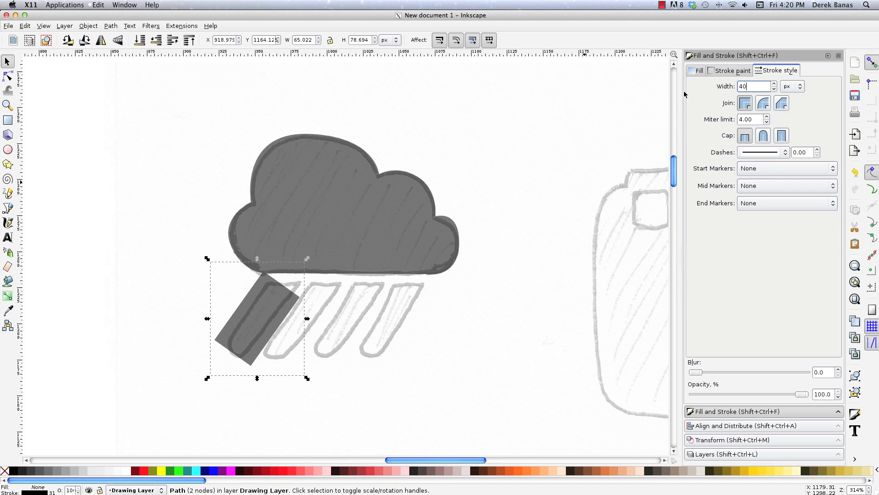
text(18.3)
key(Return)
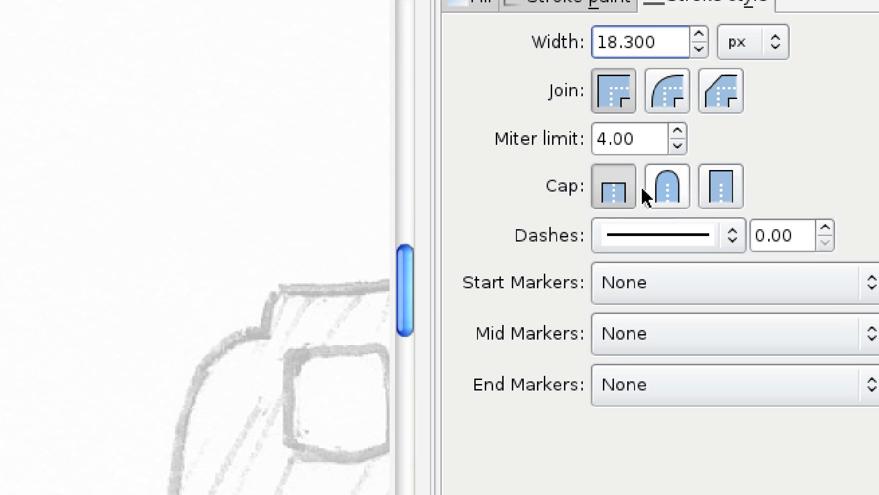
Give the rain streak line round caps and convert its stroke to a path.
click(670, 189)
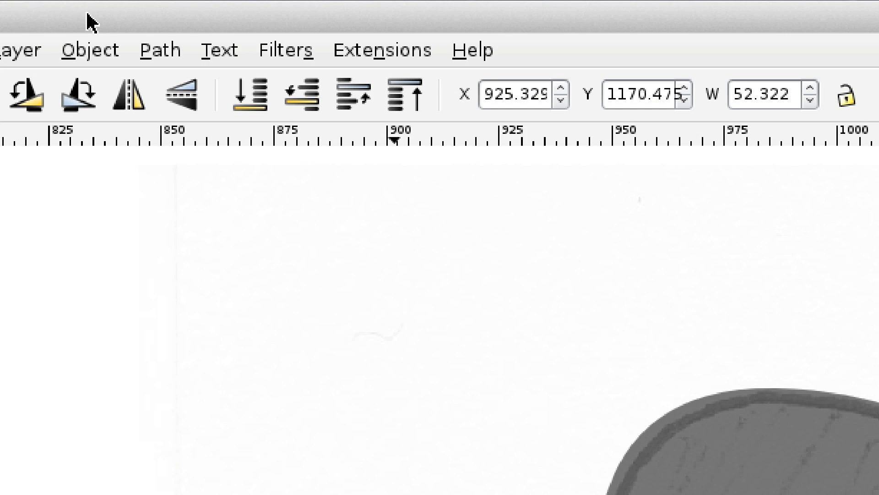
click(143, 54)
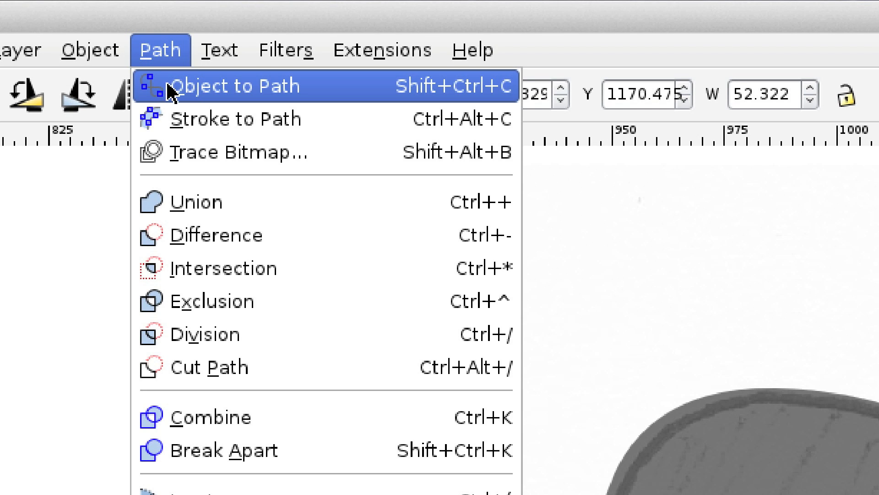
click(219, 120)
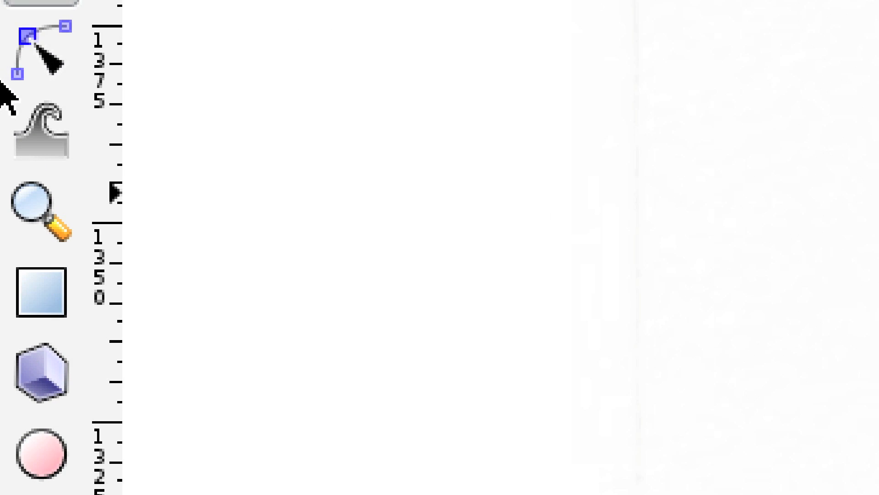
Move the rounded streak down clear of the cloud and draw a rectangle about 34 px wide and 18 px high across its upper end.
click(39, 54)
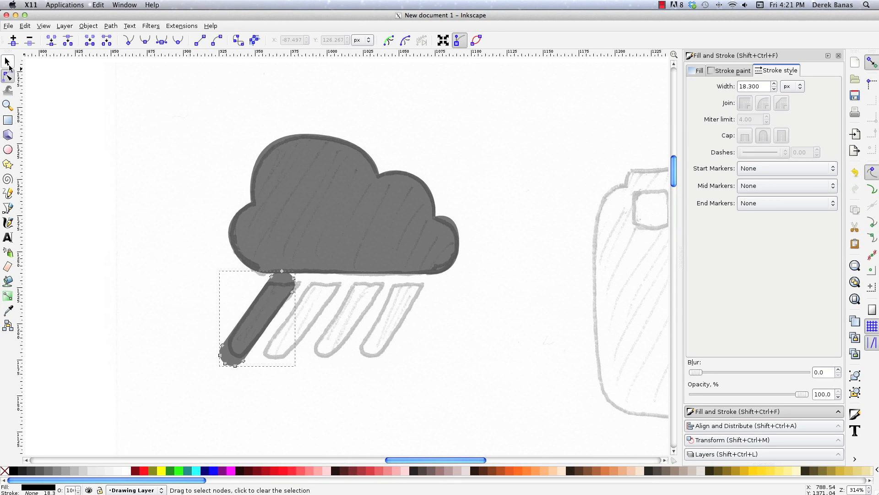
key(s)
drag(271, 295, 264, 330)
click(6, 120)
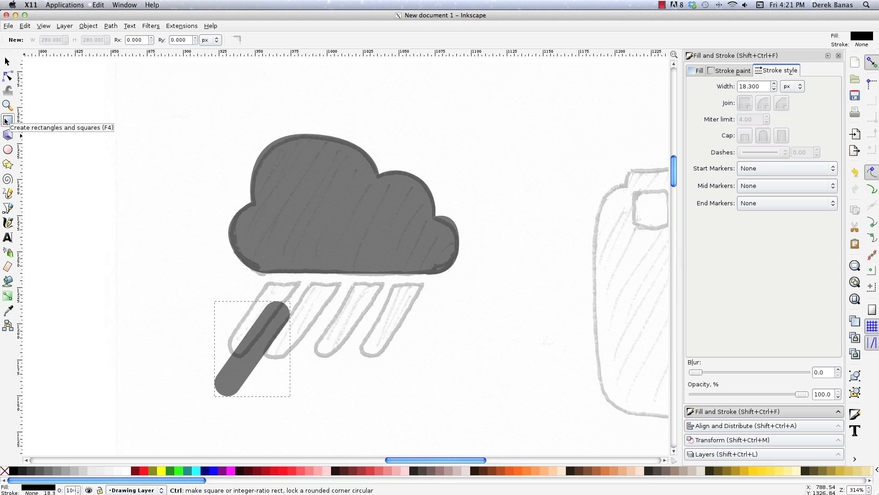
drag(248, 294, 298, 320)
key(s)
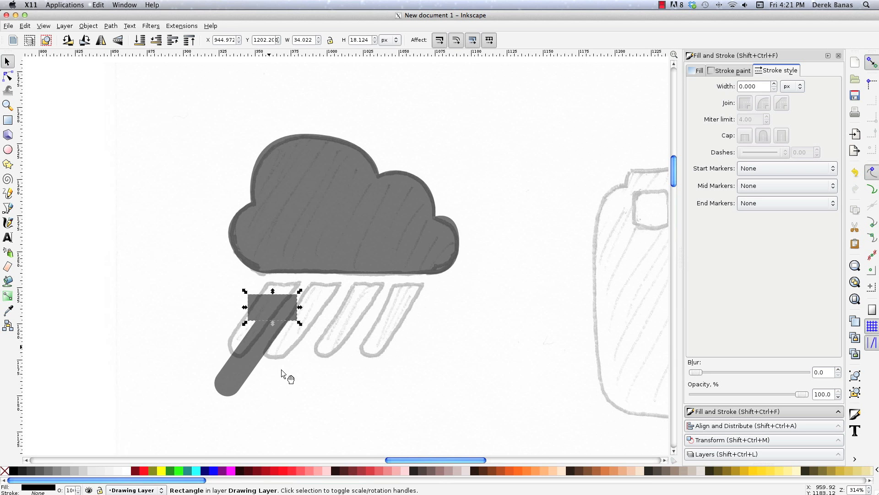
Subtract the rectangle from the streak with Difference and place the flat-topped streak over the leftmost sketched one.
shift+click(257, 355)
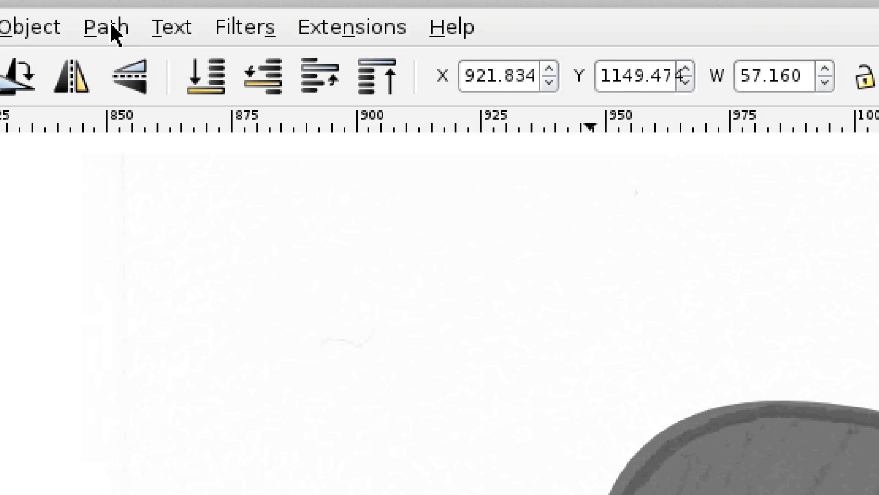
click(112, 26)
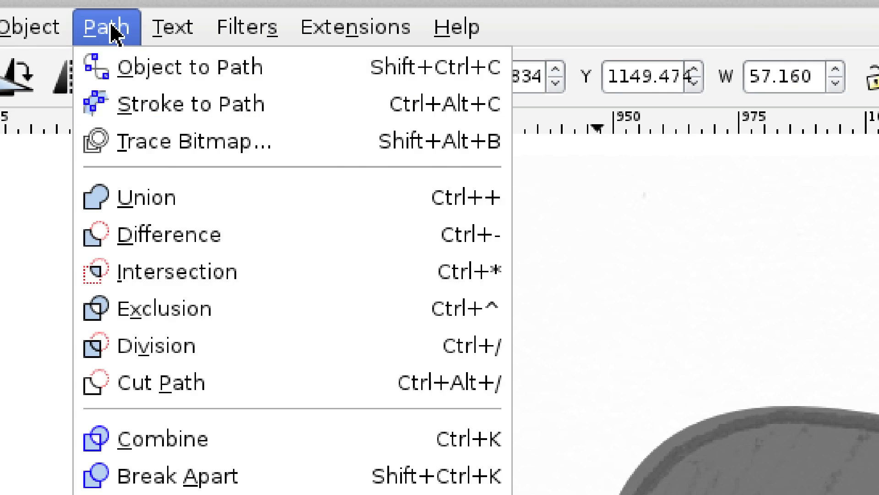
click(185, 238)
drag(275, 348, 273, 302)
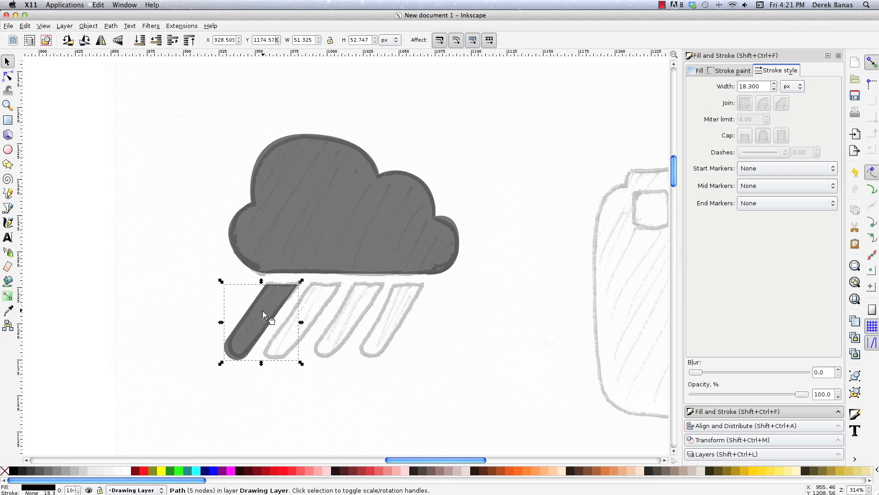
Duplicate the streak three times, place the copies over the other three sketched rain streaks, and deselect.
key(ctrl+d)
drag(266, 310, 396, 306)
key(ctrl+d)
key(ctrl+d)
key(Escape)
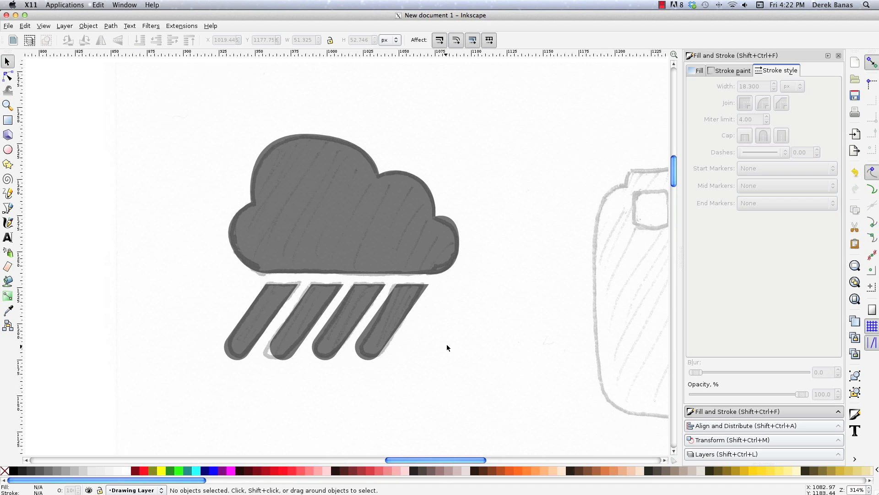
Draw a rectangle about 245 px wide and 164 px high over the sketched camera body and round its corners to follow the sketch.
scroll(527, 306, right, 10)
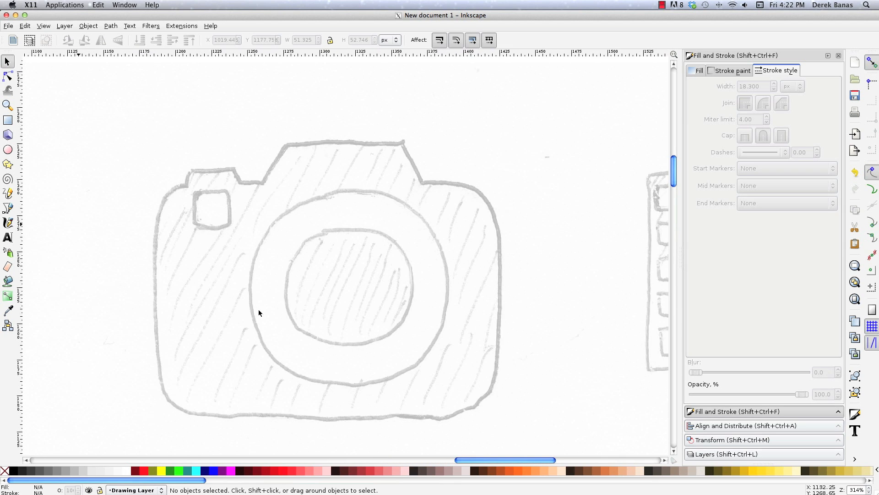
click(6, 121)
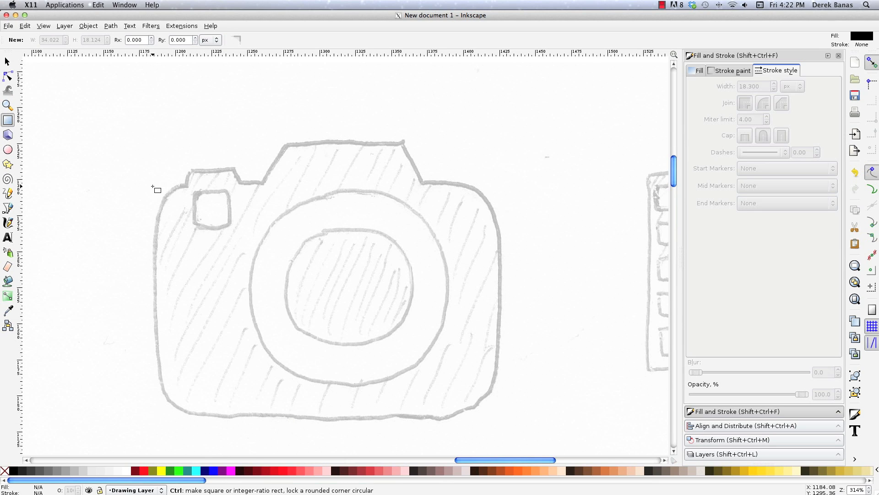
drag(152, 185, 502, 420)
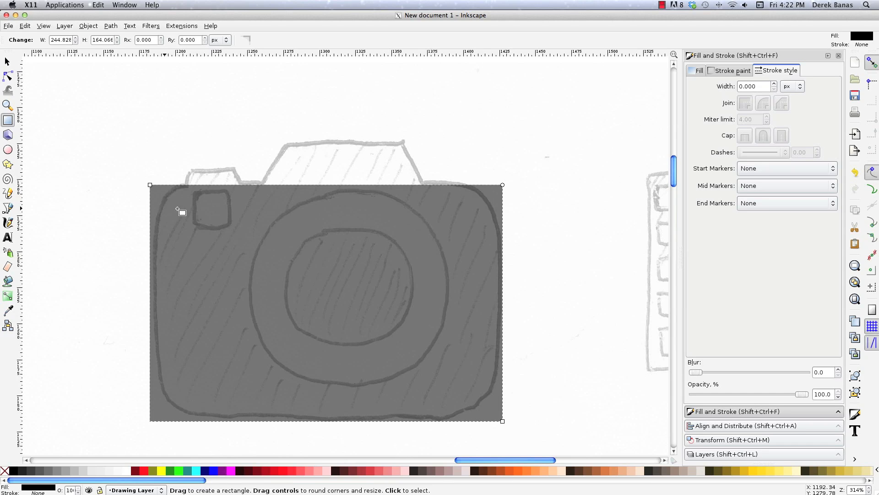
click(7, 61)
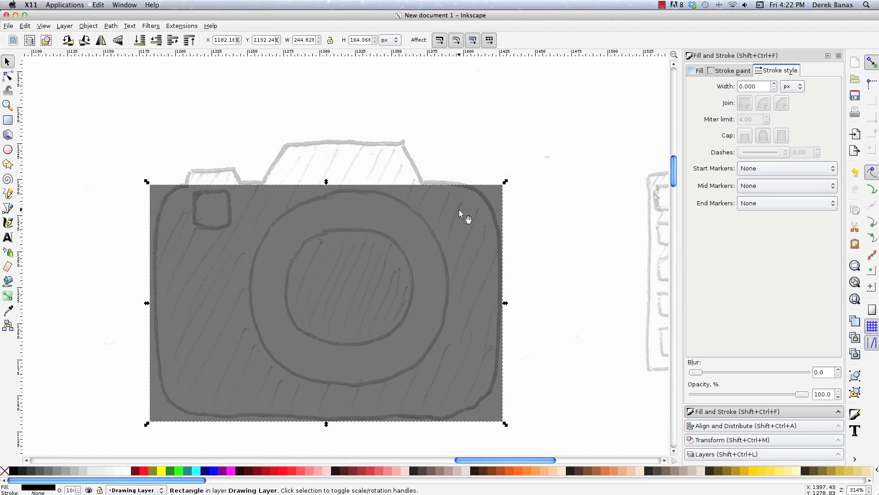
key(F2)
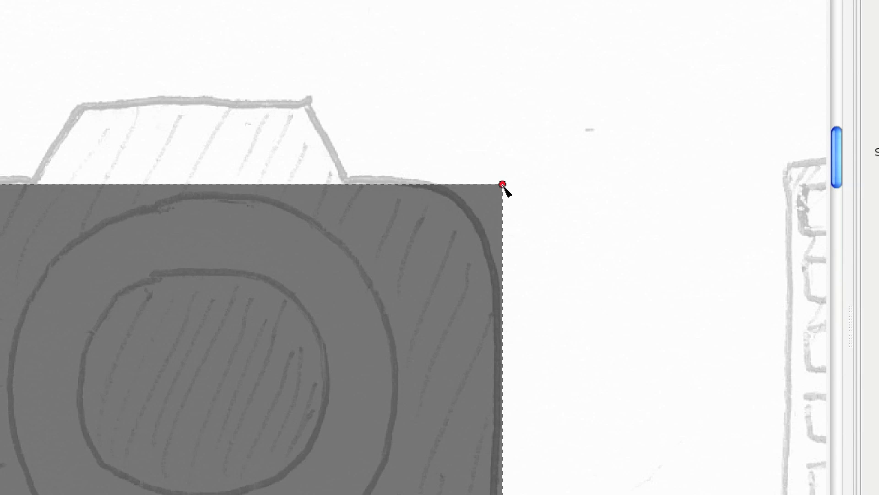
drag(503, 184, 503, 297)
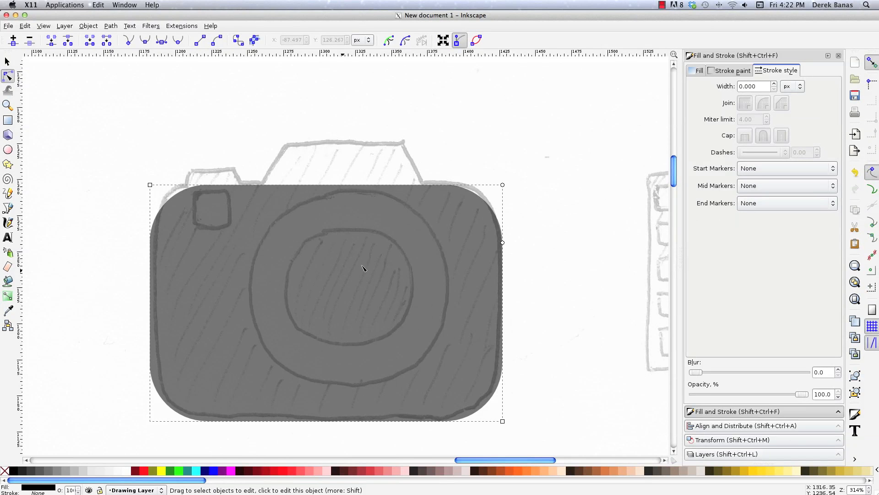
click(90, 218)
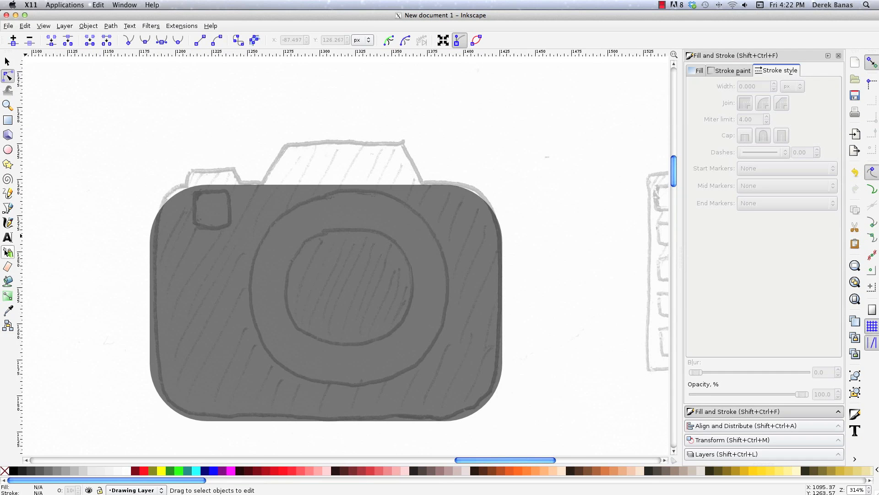
Trace the small shutter-button bump on top of the camera as a closed Bezier trapezoid about 39 px wide and 13 px high.
key(b)
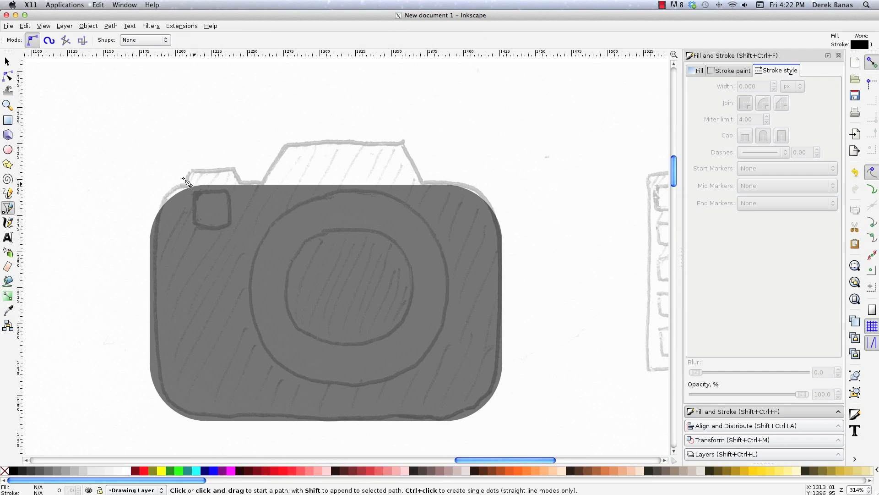
click(189, 188)
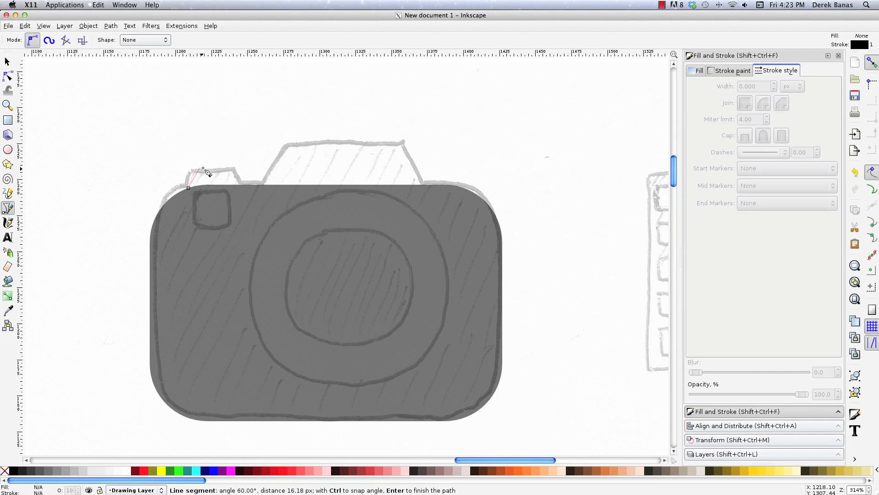
click(200, 170)
click(235, 169)
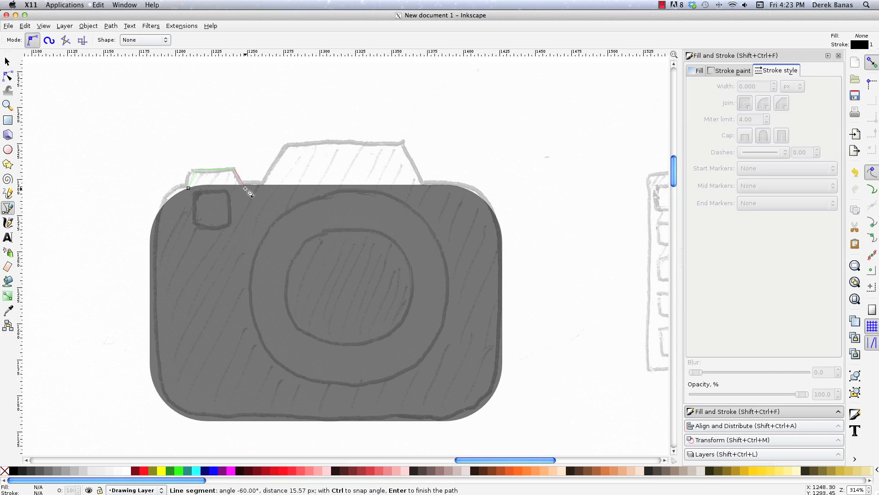
click(245, 186)
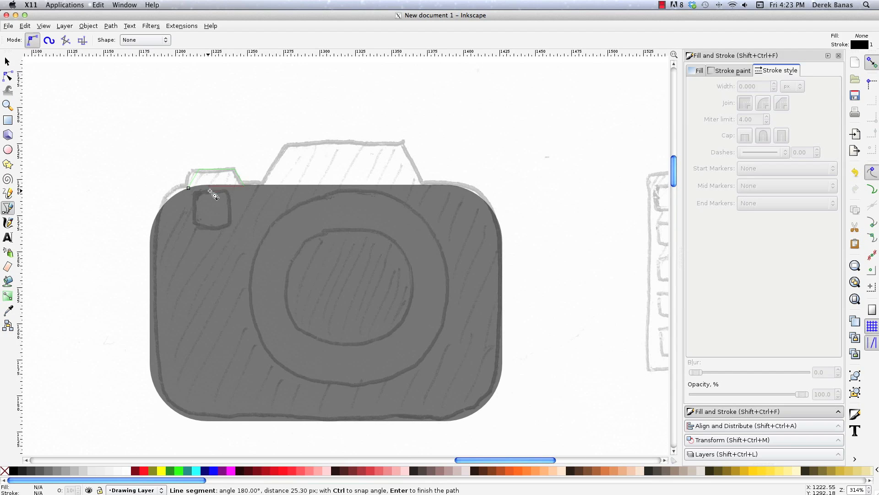
click(189, 187)
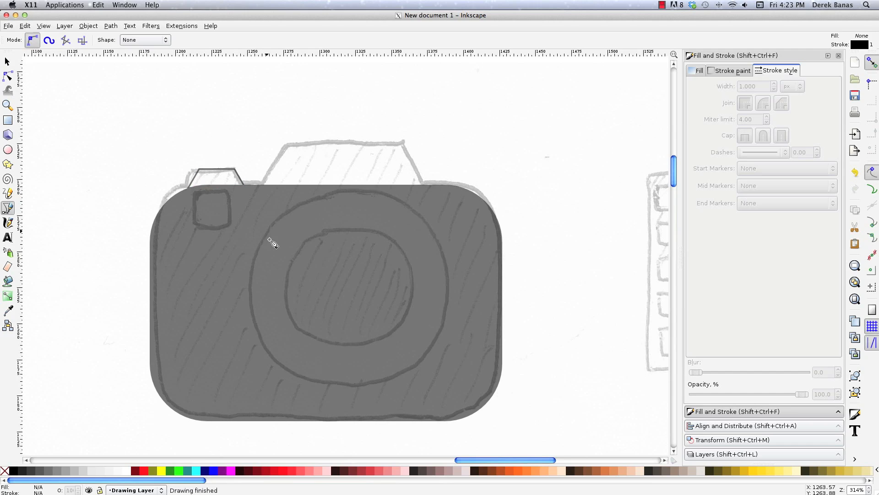
Fill the shutter-button bump with black, remove its stroke, unite it with the camera body and deselect the result.
click(7, 61)
click(191, 178)
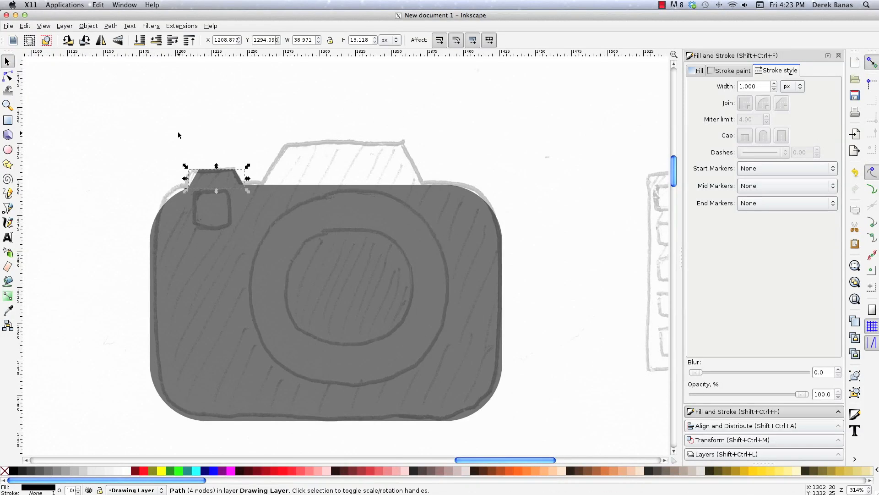
drag(145, 137, 296, 253)
drag(111, 129, 567, 419)
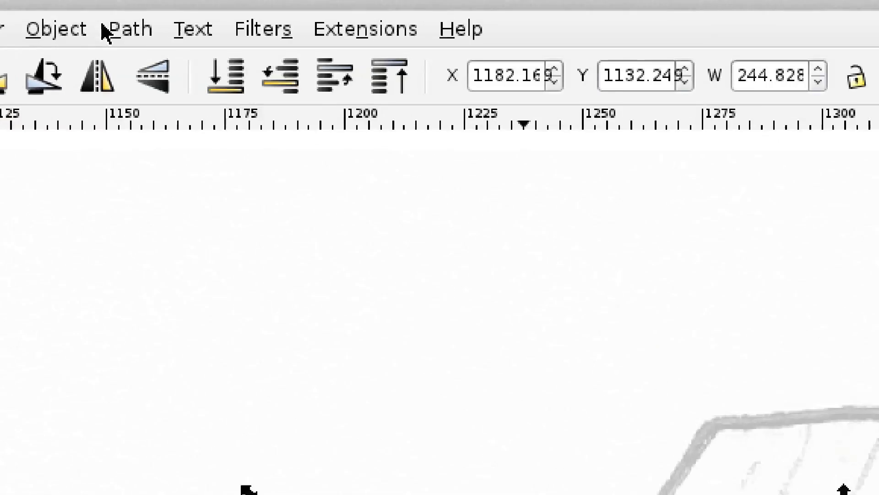
click(109, 26)
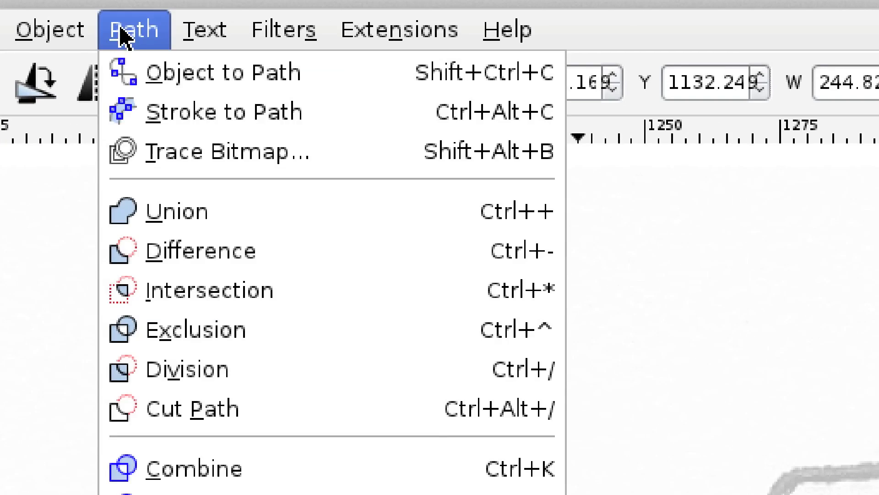
click(222, 220)
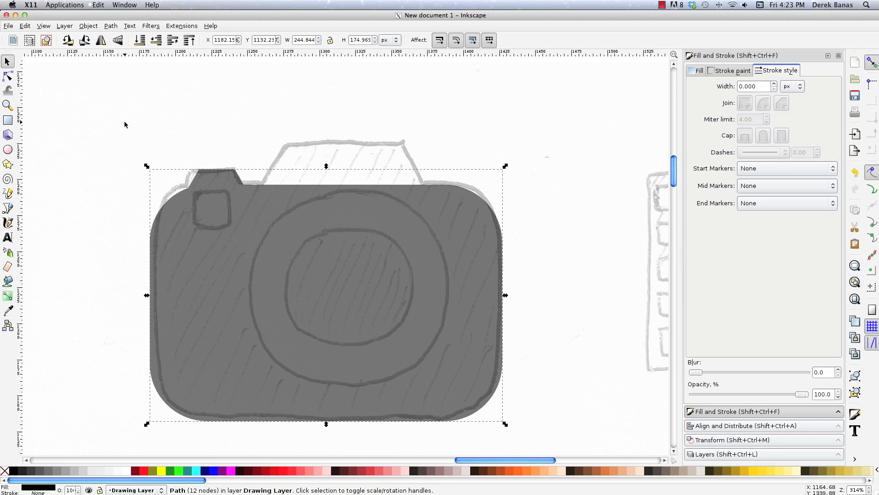
click(97, 165)
click(261, 257)
click(307, 145)
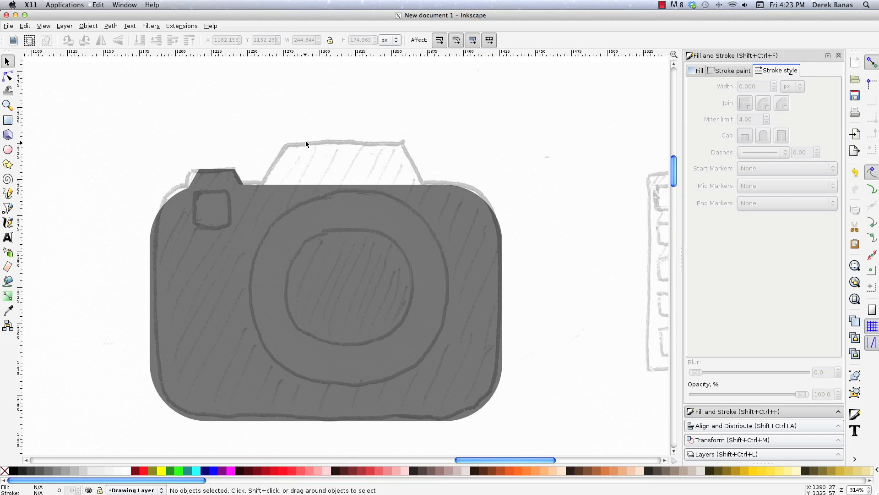
Trace the viewfinder hump on top of the camera as a closed Bezier trapezoid about 118 px wide and 33 px high.
key(b)
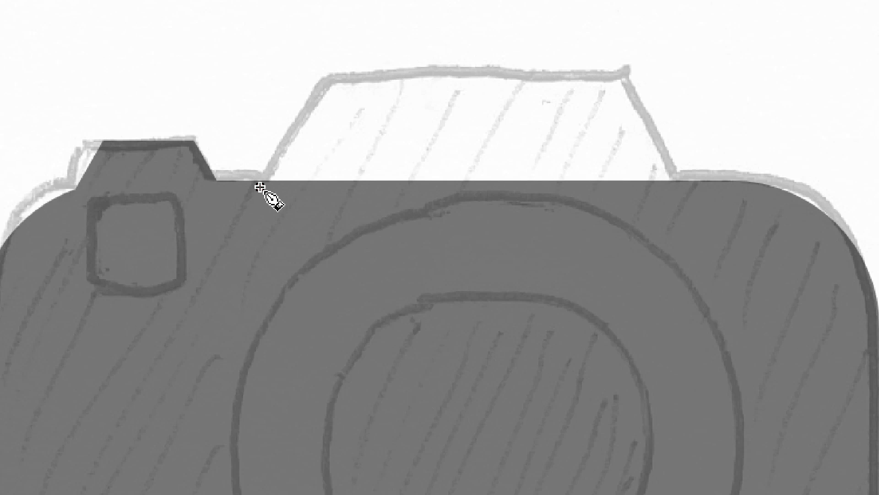
click(259, 187)
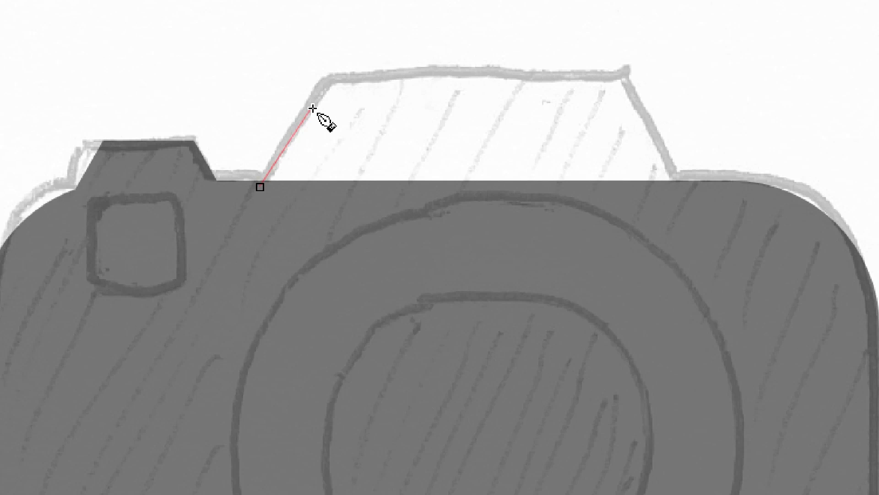
click(326, 70)
click(626, 70)
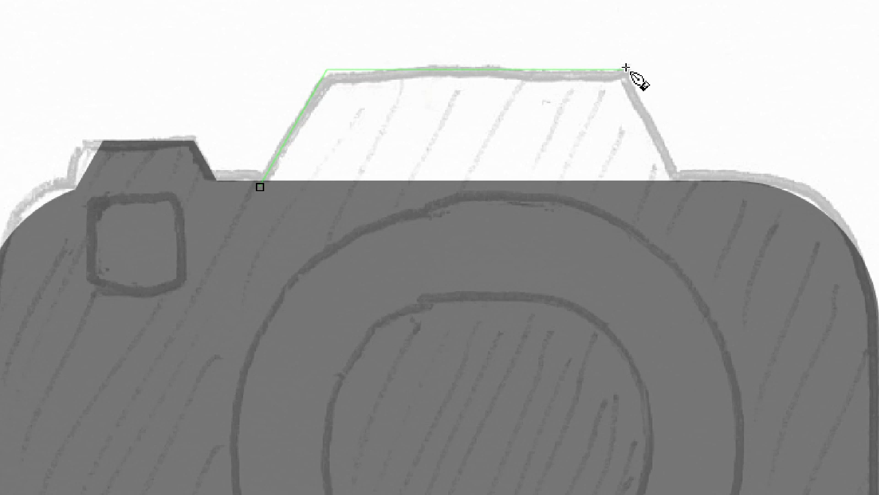
click(691, 183)
click(260, 187)
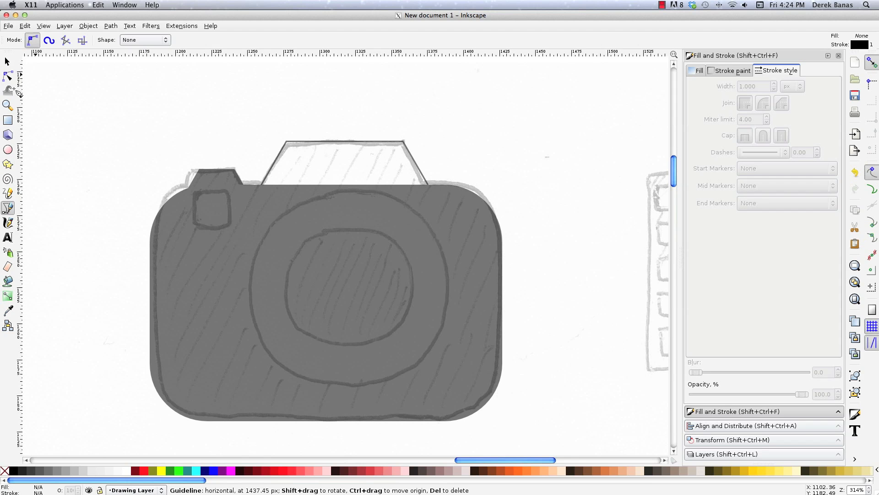
Fill the viewfinder hump with black, remove its stroke, unite it with the camera body and deselect the result.
click(5, 62)
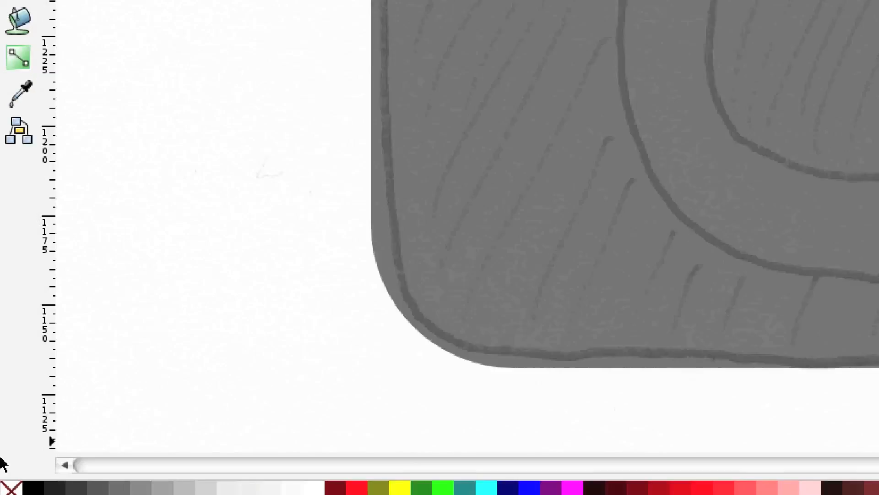
click(358, 143)
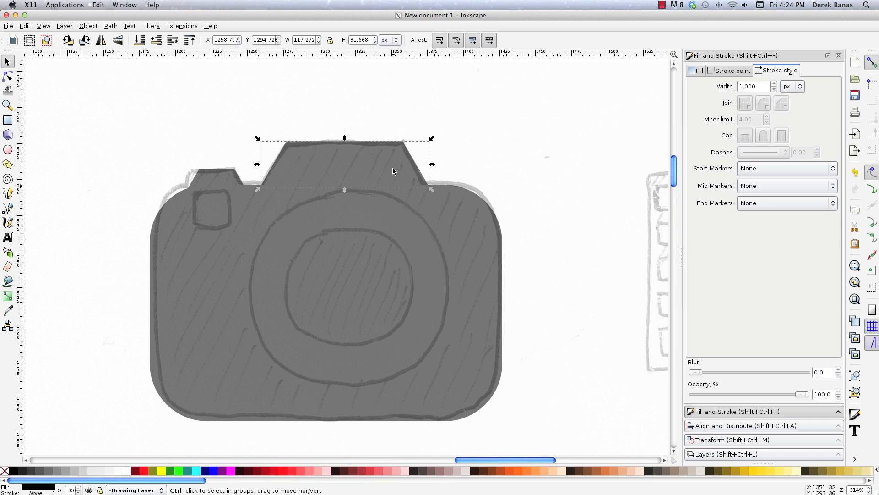
drag(164, 108, 114, 97)
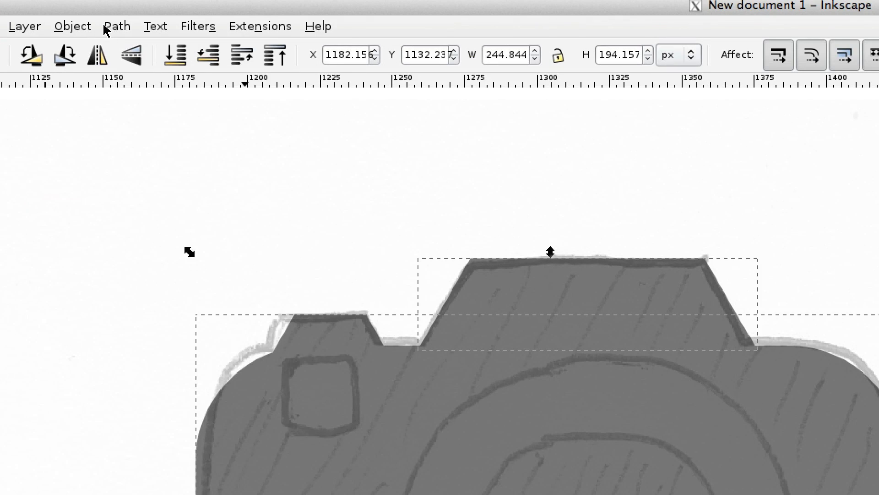
click(105, 26)
click(139, 124)
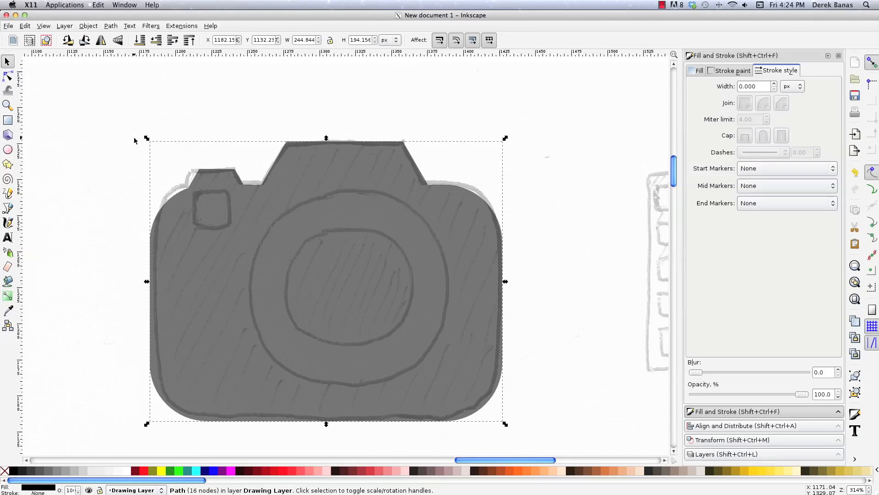
click(84, 189)
Draw a white rectangle about 25 px wide and 26 px high over the sketched small window and round its corners about 3.5 px.
key(r)
drag(194, 191, 229, 230)
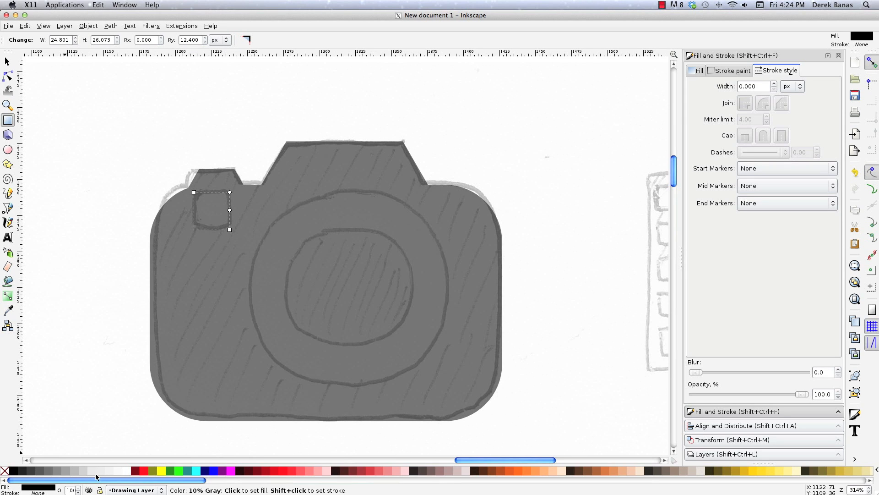
click(128, 473)
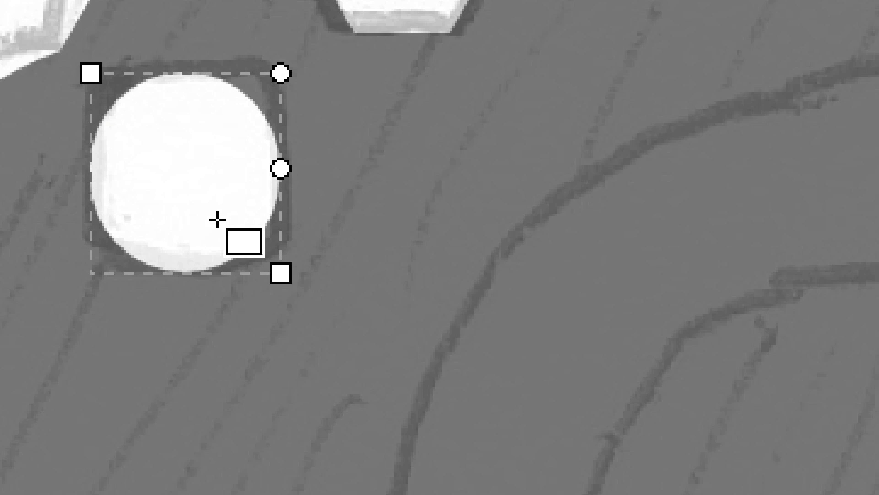
drag(281, 169, 284, 102)
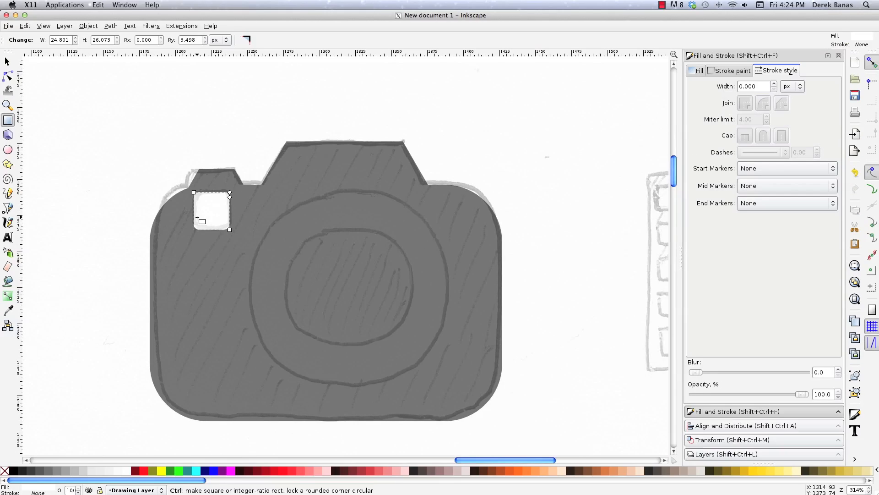
Subtract the small white rectangle from the camera body with Difference and deselect the result.
key(s)
drag(108, 107, 578, 417)
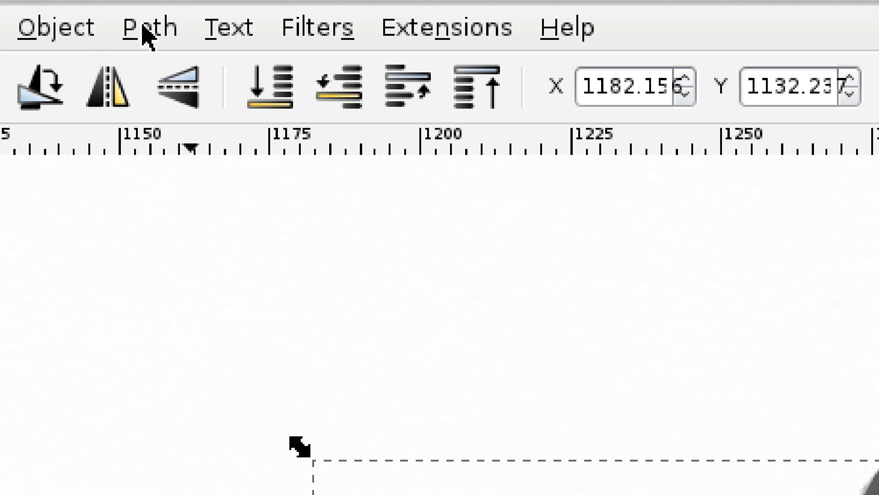
click(133, 28)
click(213, 203)
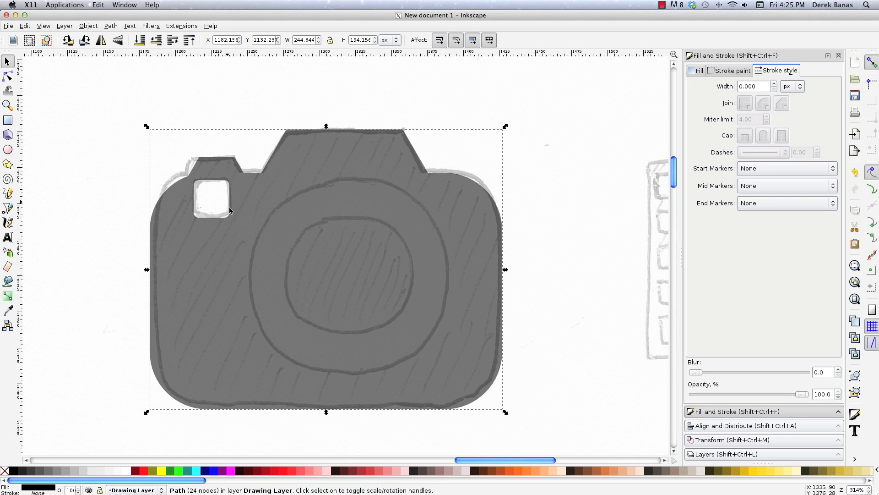
click(125, 206)
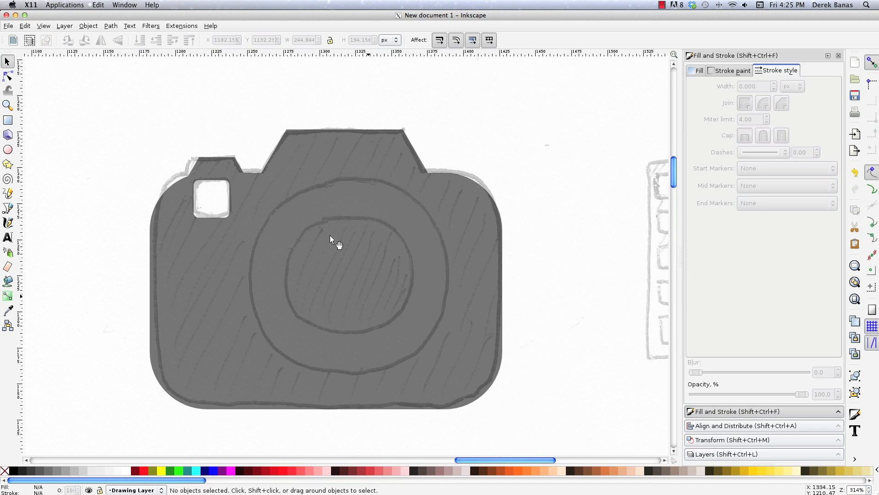
Draw a circle over the sketched outer lens ring, subtract it from the camera body with Difference and deselect.
key(e)
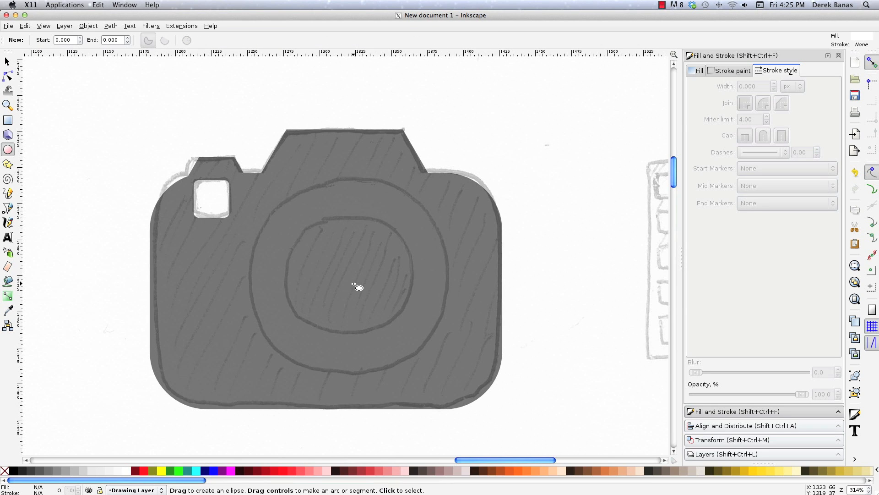
drag(350, 276, 448, 355)
click(7, 61)
drag(111, 106, 566, 434)
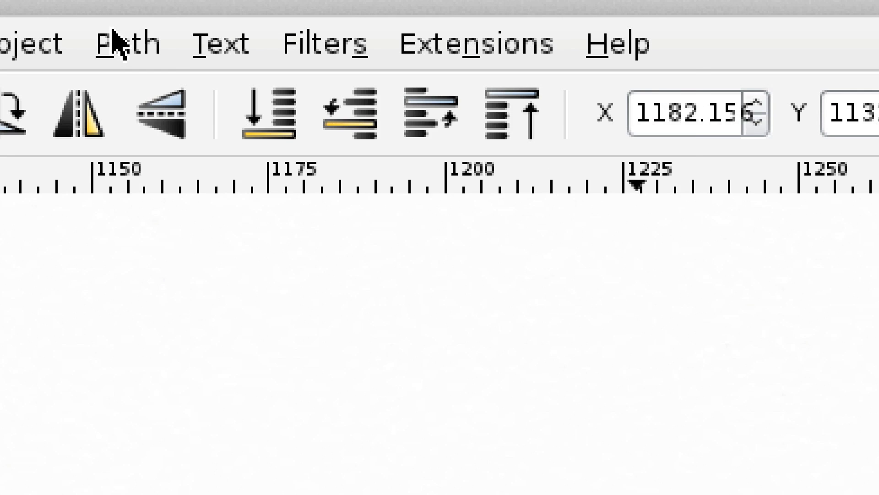
click(109, 25)
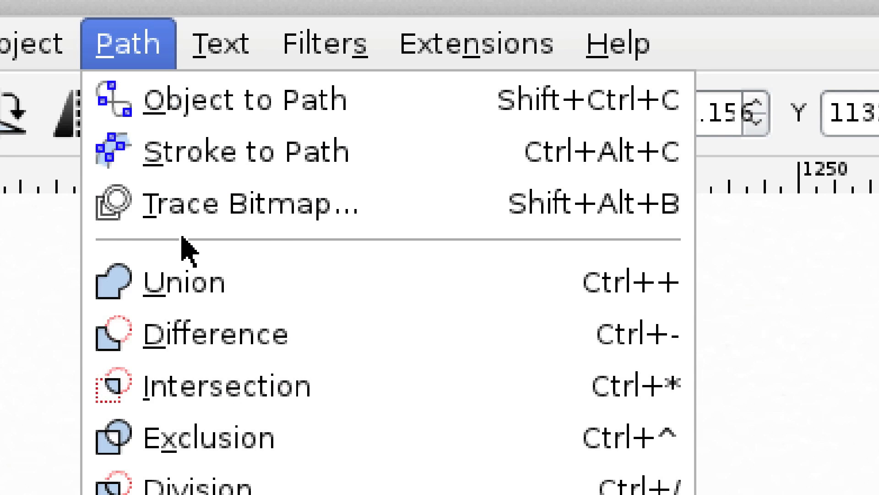
click(188, 330)
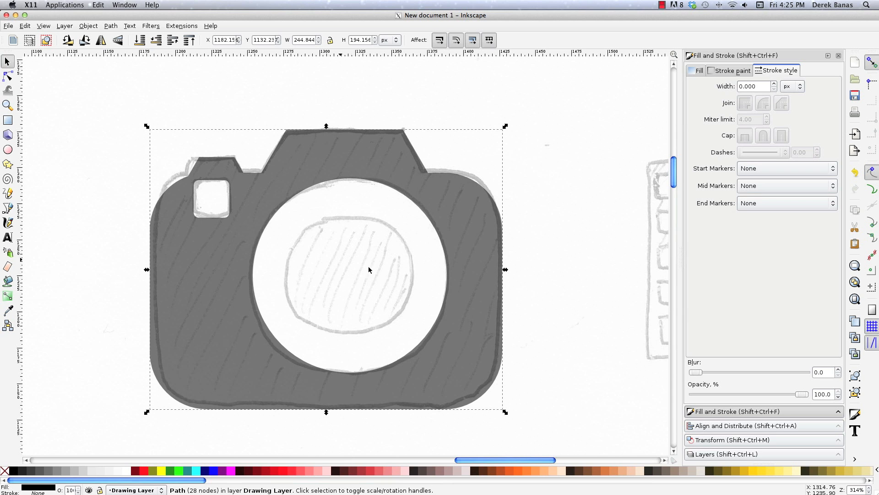
click(547, 246)
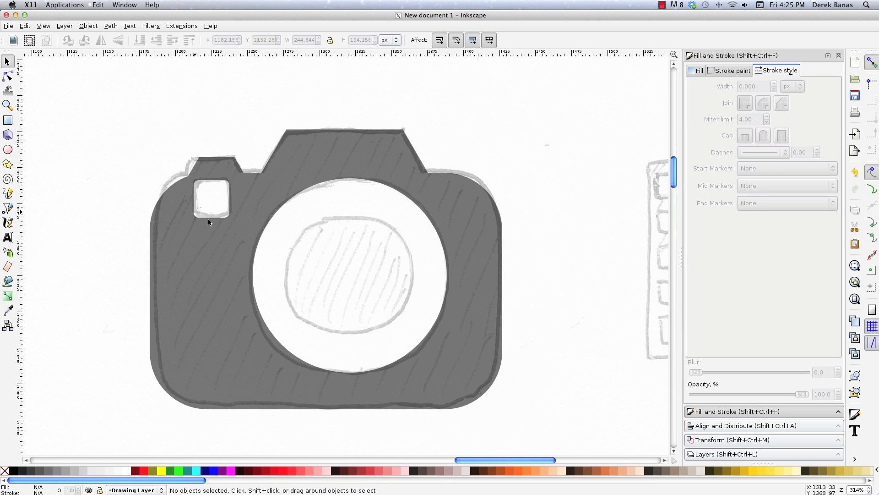
Draw a smaller black circle centered in the lens opening, group it with the camera body and deselect.
click(8, 149)
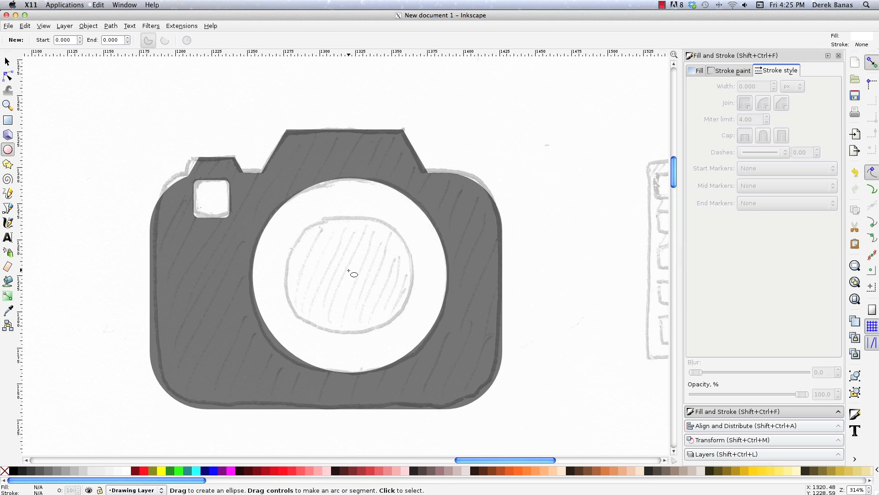
drag(350, 275, 441, 353)
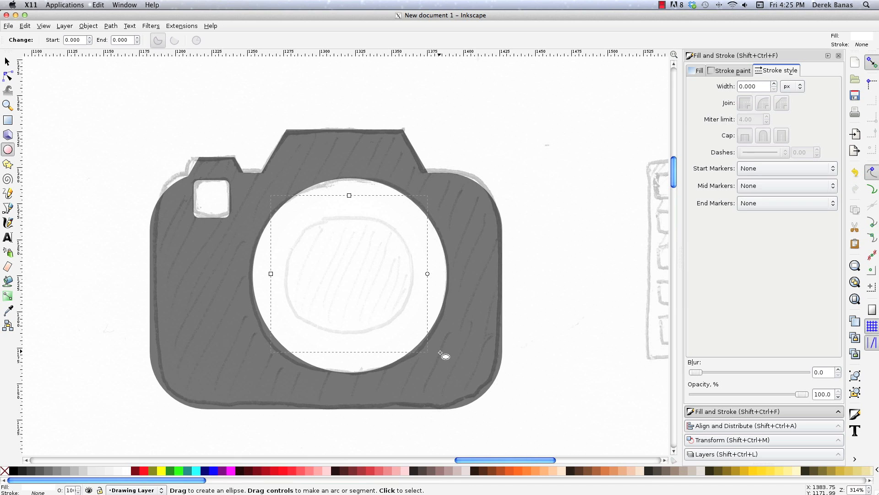
click(13, 470)
key(s)
drag(108, 97, 550, 438)
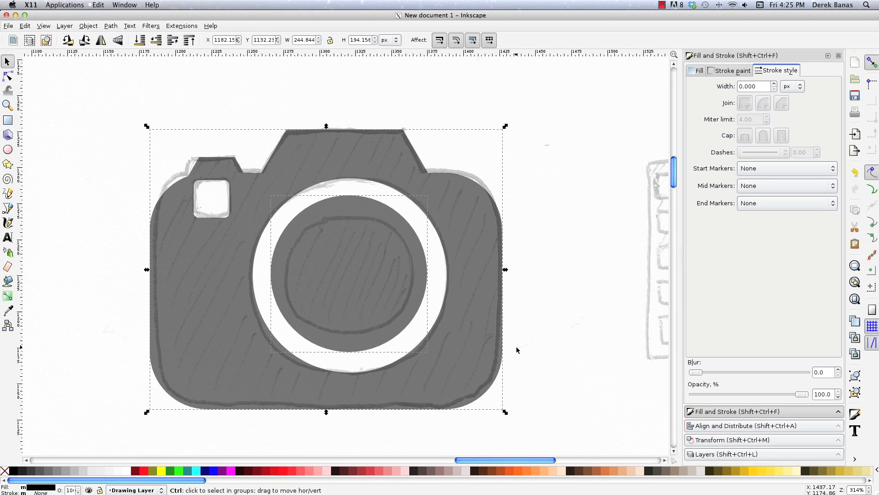
key(ctrl+g)
click(595, 185)
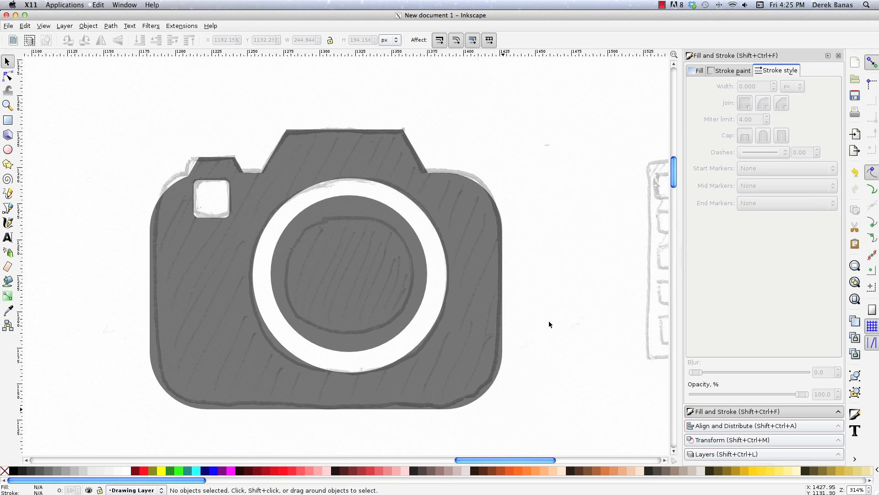
Draw a black rectangle about 159 px wide and 141 px high with slightly rounded corners over the sketched film frame.
drag(478, 461, 540, 460)
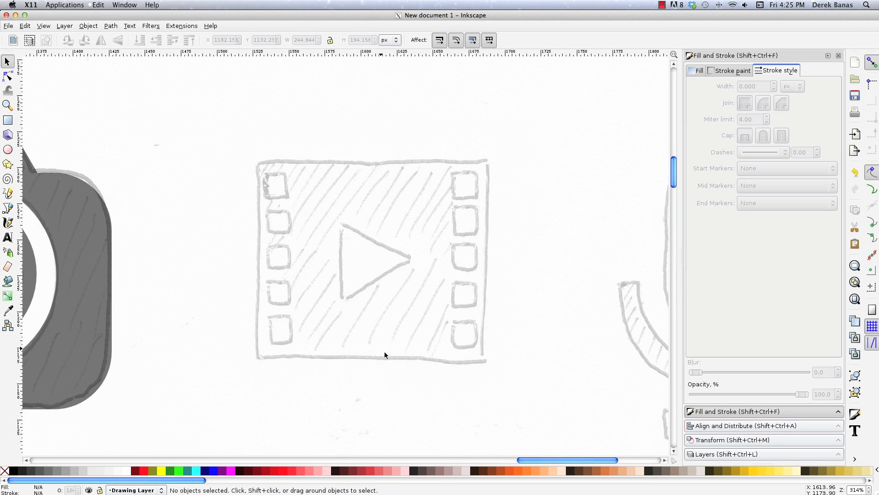
key(z)
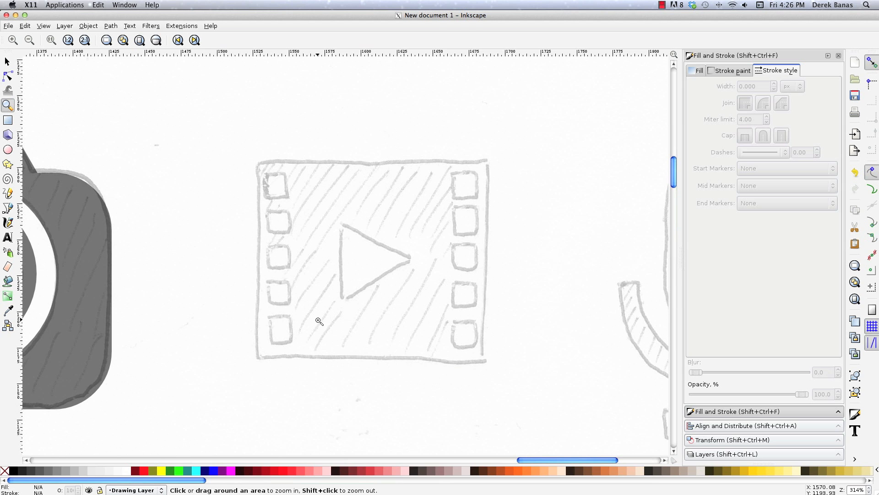
shift+click(251, 290)
shift+click(251, 291)
shift+click(236, 278)
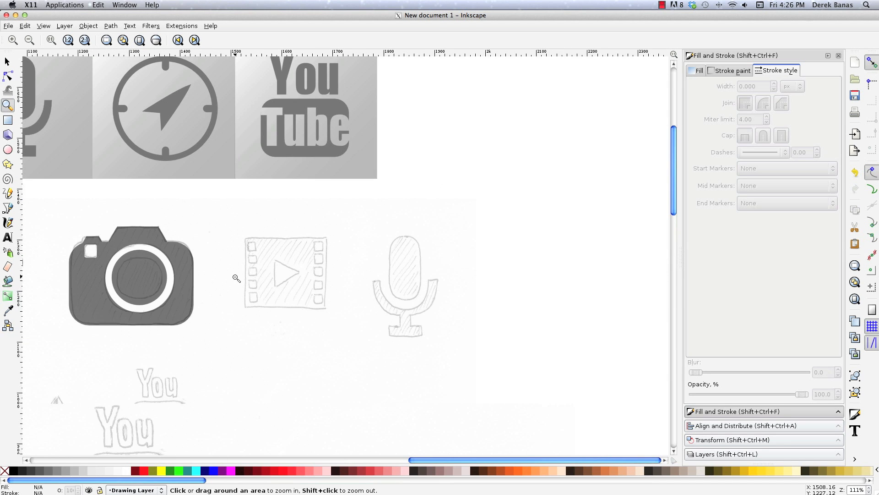
drag(417, 460, 263, 460)
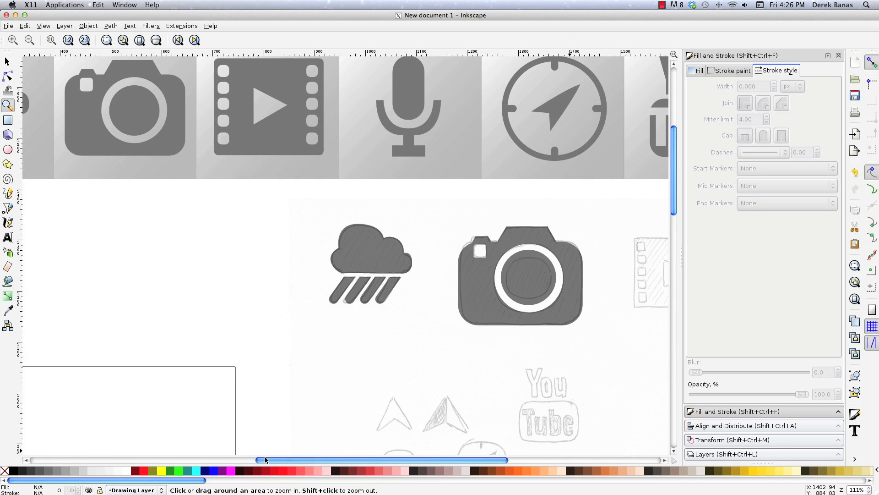
drag(486, 460, 600, 460)
drag(328, 219, 451, 335)
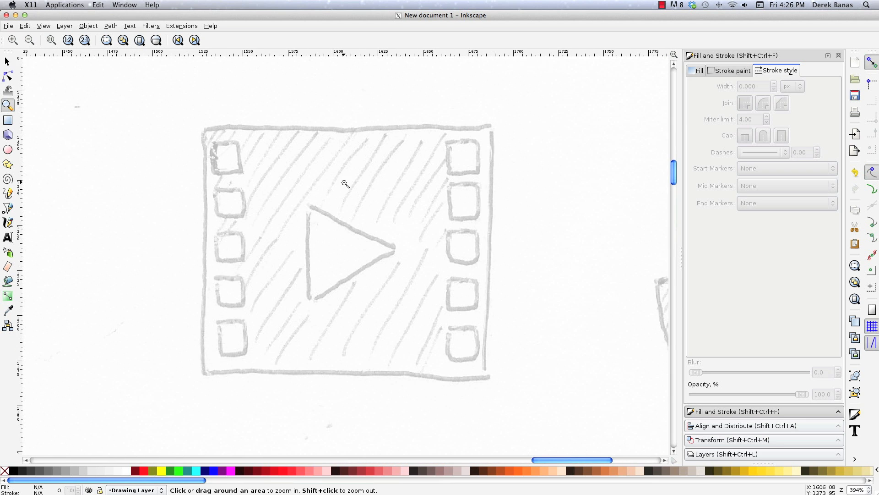
key(r)
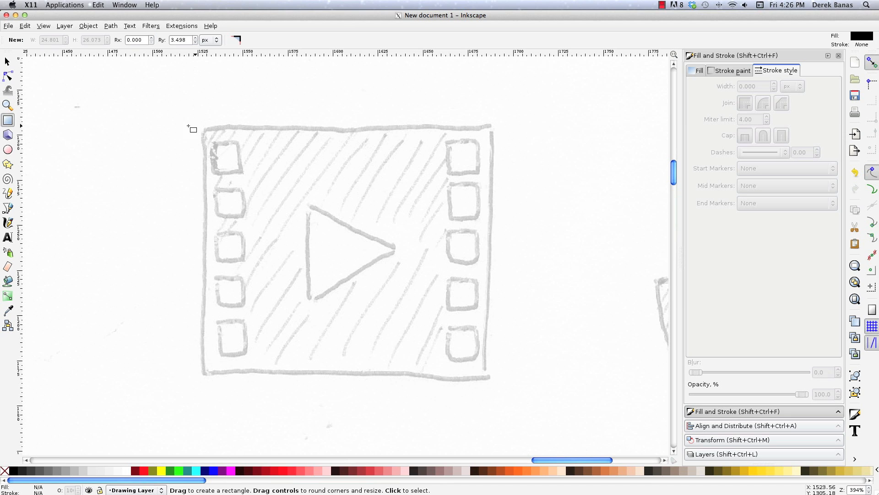
mouse_move(203, 125)
mouse_down()
mouse_move(502, 348)
mouse_move(486, 364)
mouse_move(489, 380)
mouse_up()
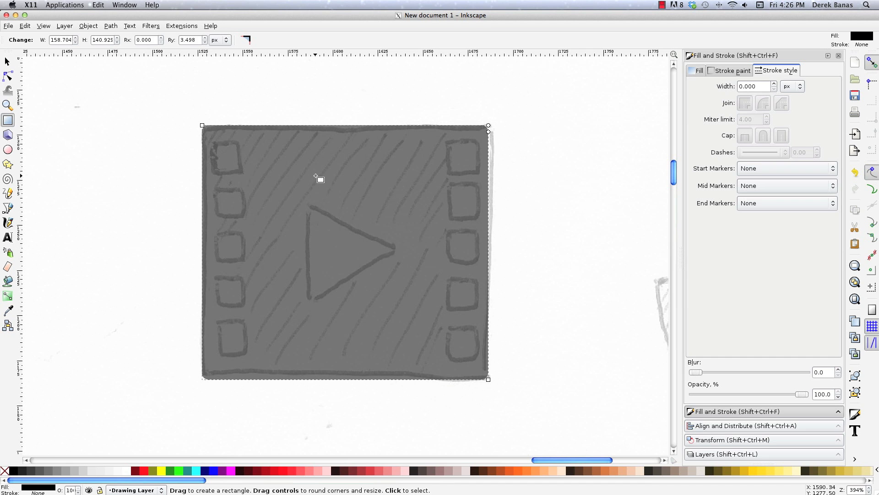
Stretch the film frame's right edge outward to a width of about 160 px and deselect it.
key(F1)
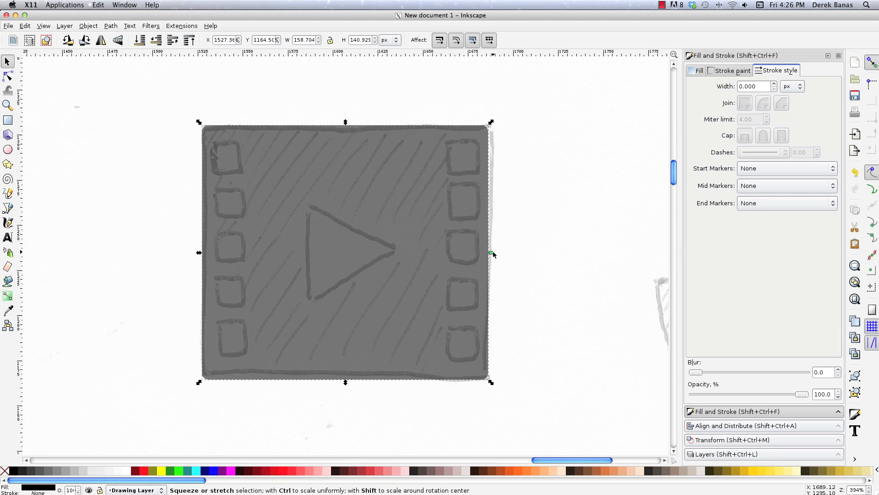
drag(493, 251, 496, 251)
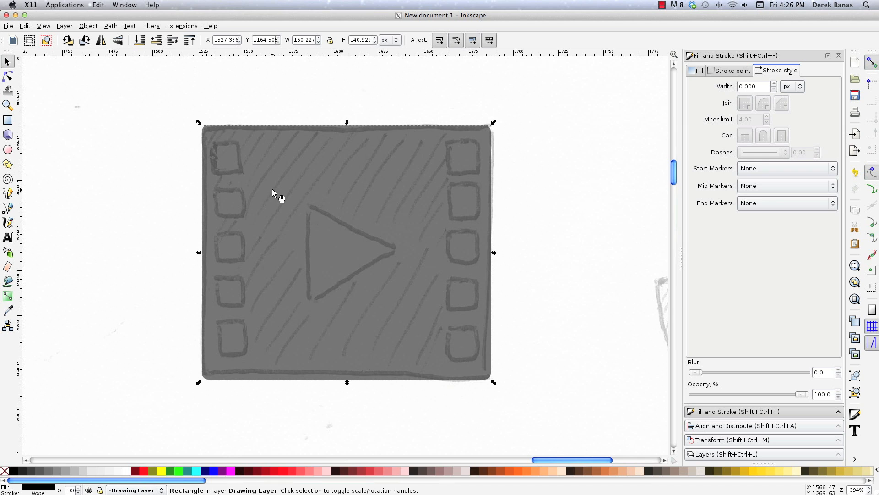
click(143, 165)
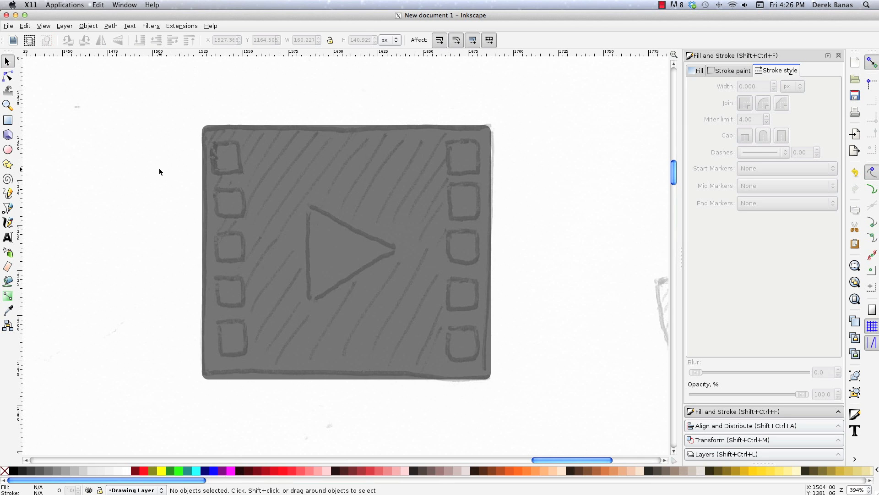
Draw a white rounded rectangle about 16.5 px wide and 17 px high over the film frame's top-left perforation.
key(r)
drag(213, 143, 242, 173)
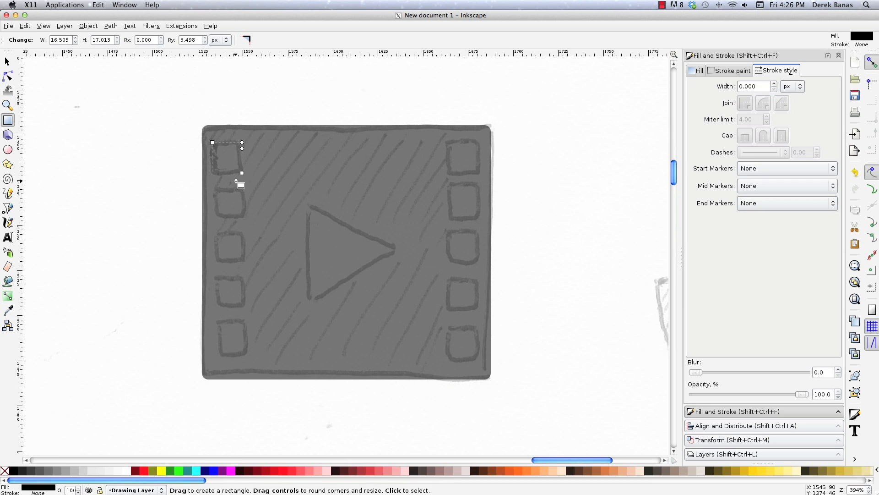
click(127, 471)
Place copies of the white perforation over the other four sketched perforations down the film frame's left side.
click(7, 61)
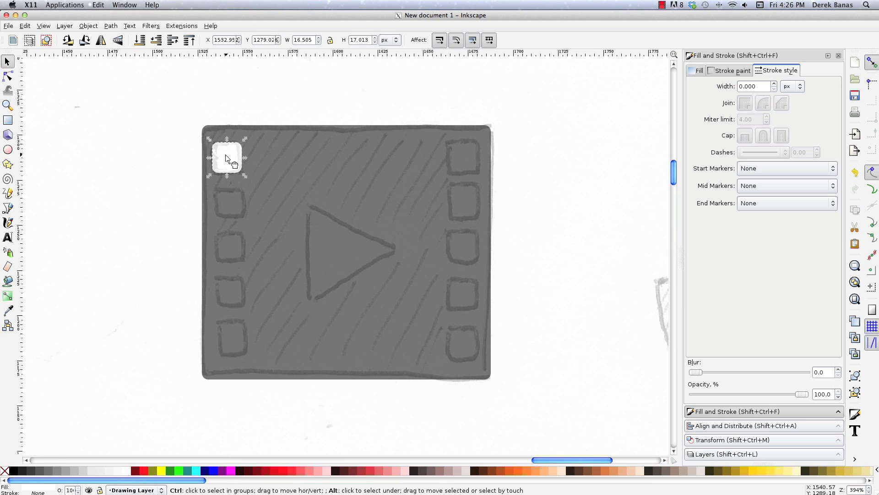
drag(228, 158, 237, 341)
key(space)
key(space)
shift+click(228, 295)
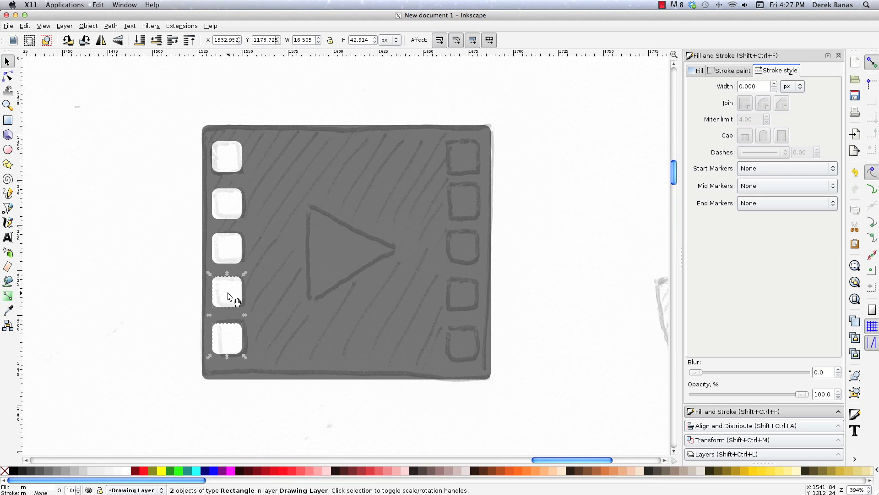
Distribute the five white left perforations evenly by their vertical centers and place a copy of the column over the sketched right-side perforations.
shift+click(228, 248)
shift+click(234, 197)
shift+click(238, 165)
click(88, 26)
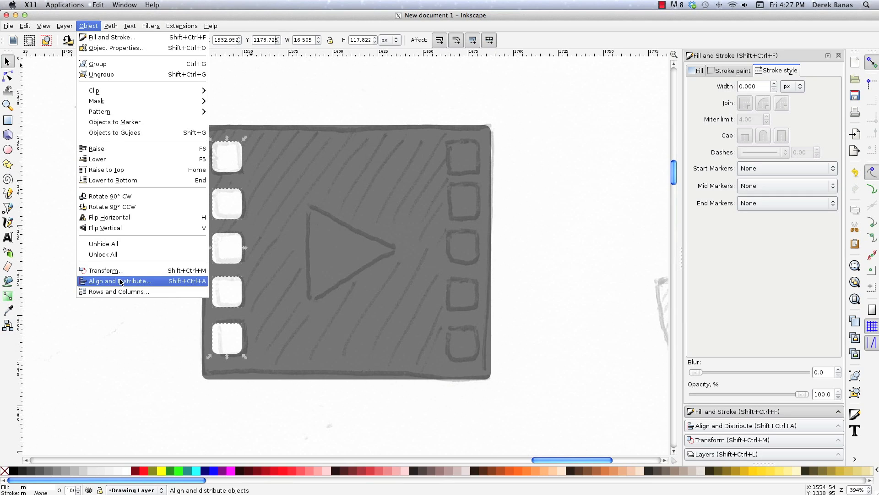
click(249, 389)
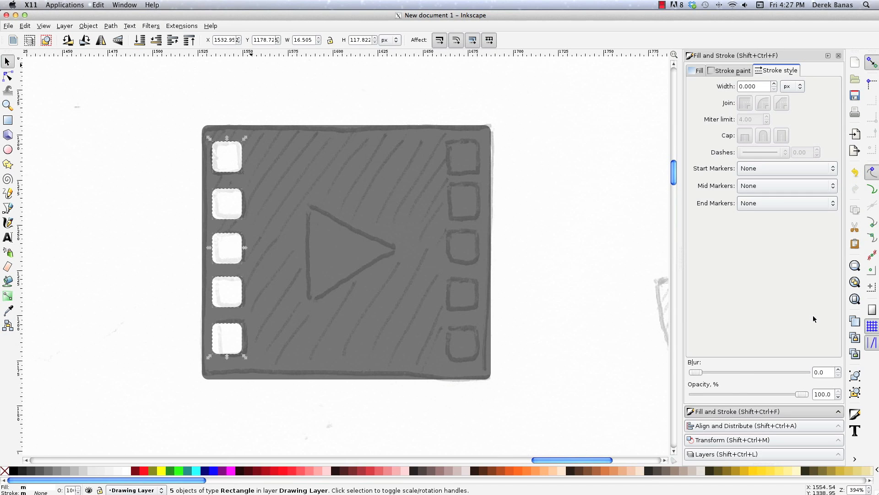
click(747, 426)
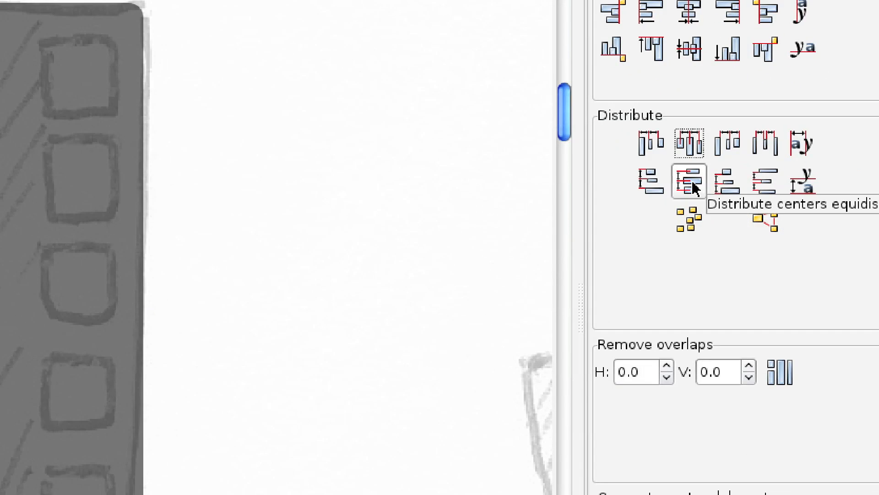
click(692, 183)
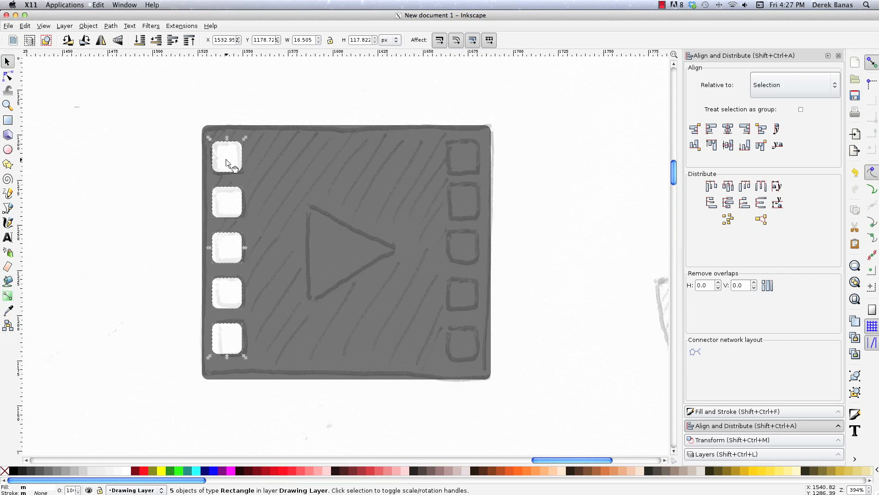
drag(228, 163, 465, 158)
key(Escape)
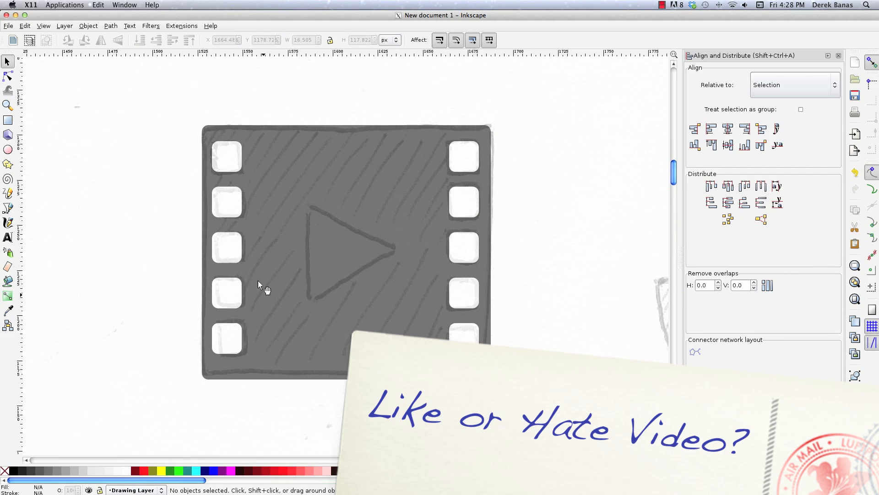
Trace the sketched play triangle as a closed path about 52 px wide and 54 px high and fill it white.
key(b)
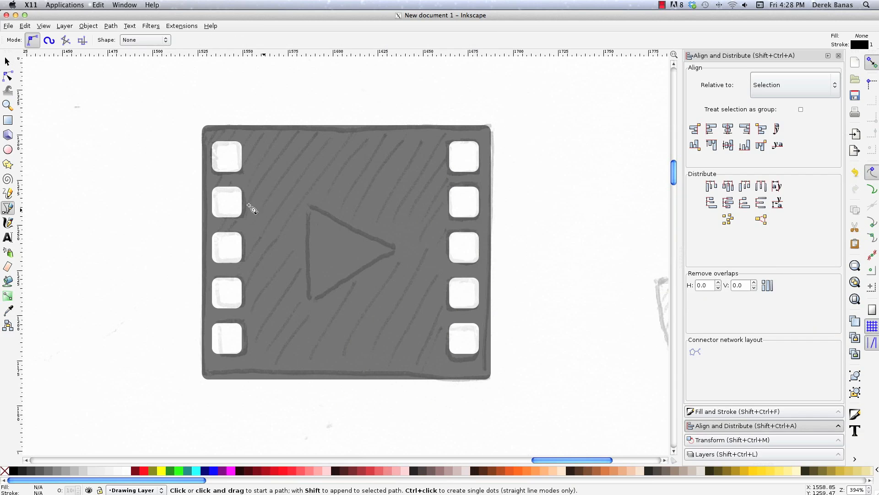
click(307, 205)
click(308, 300)
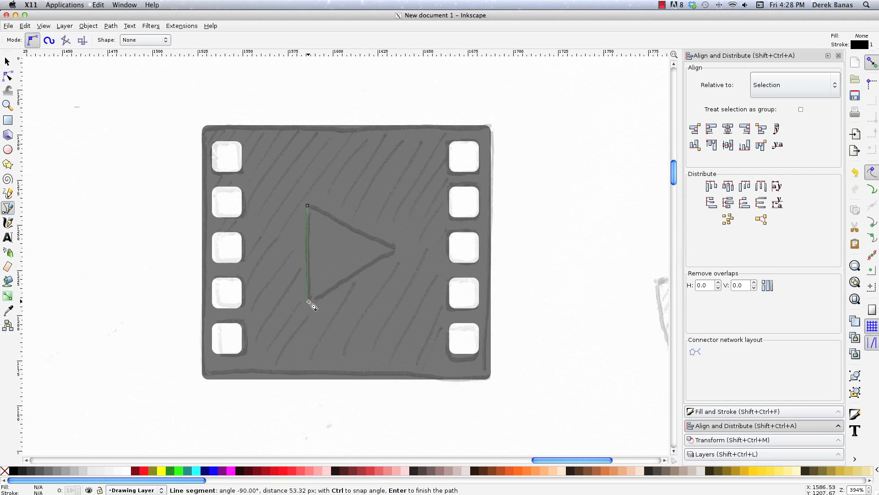
click(397, 249)
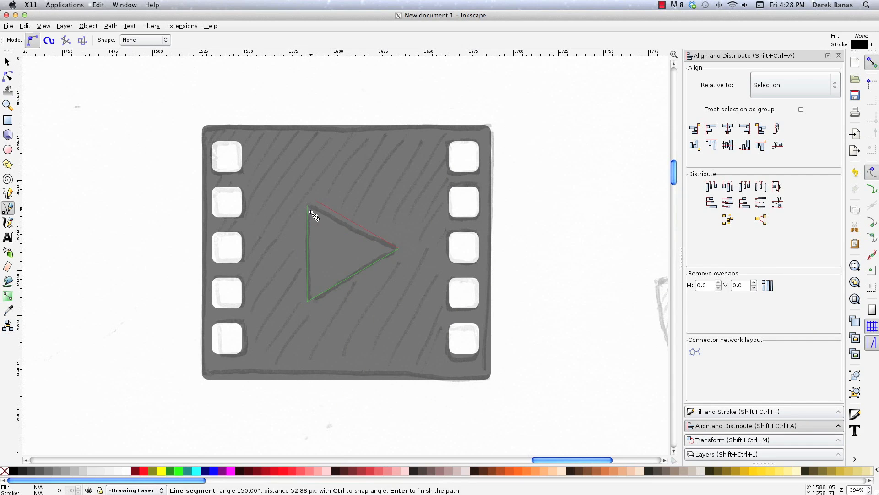
click(308, 207)
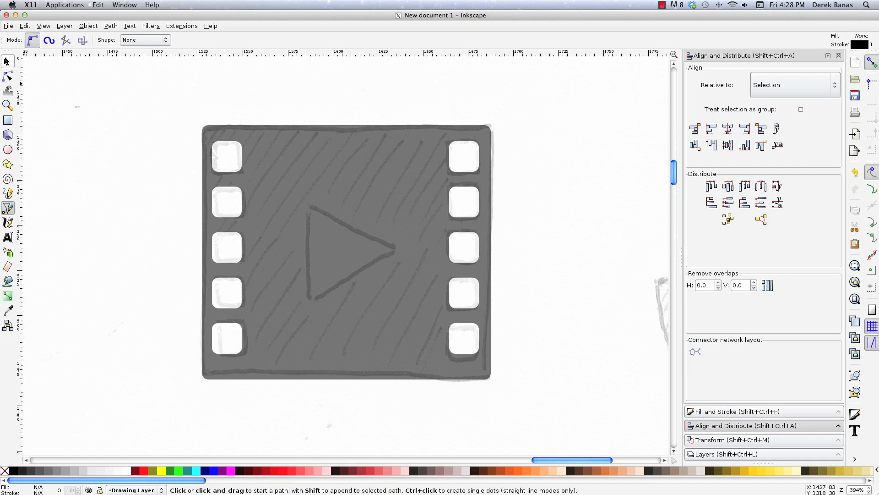
click(7, 61)
click(147, 369)
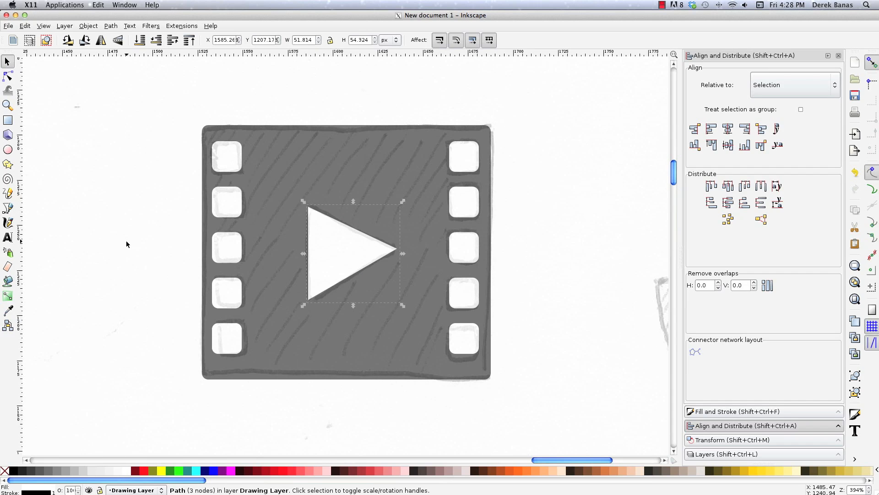
click(162, 109)
Cut the white perforations on the film frame's left side out of the black frame one by one using Difference.
click(298, 161)
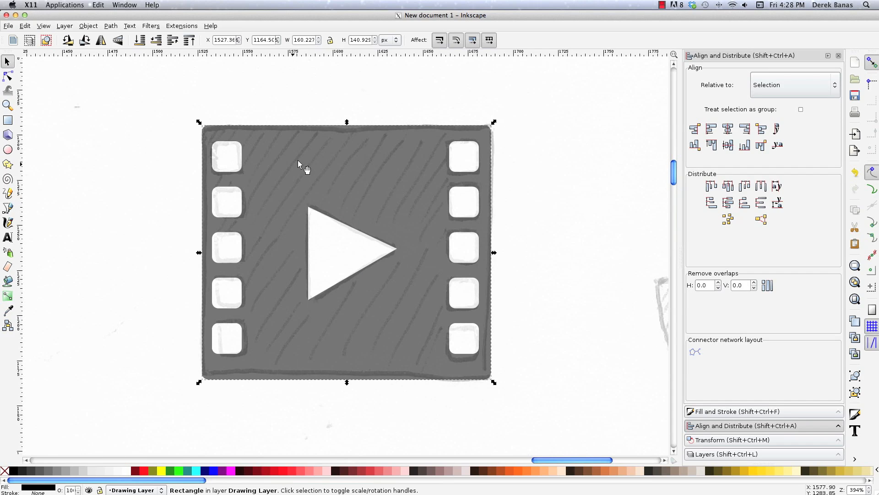
shift+click(233, 164)
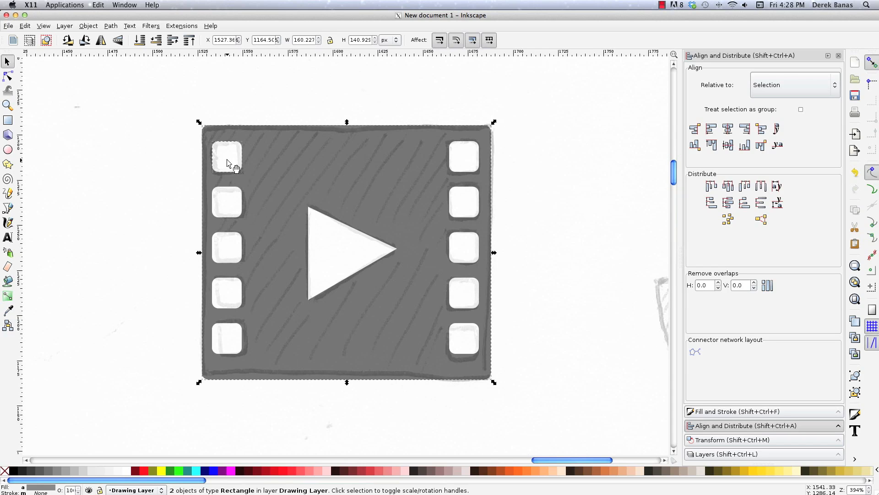
click(110, 26)
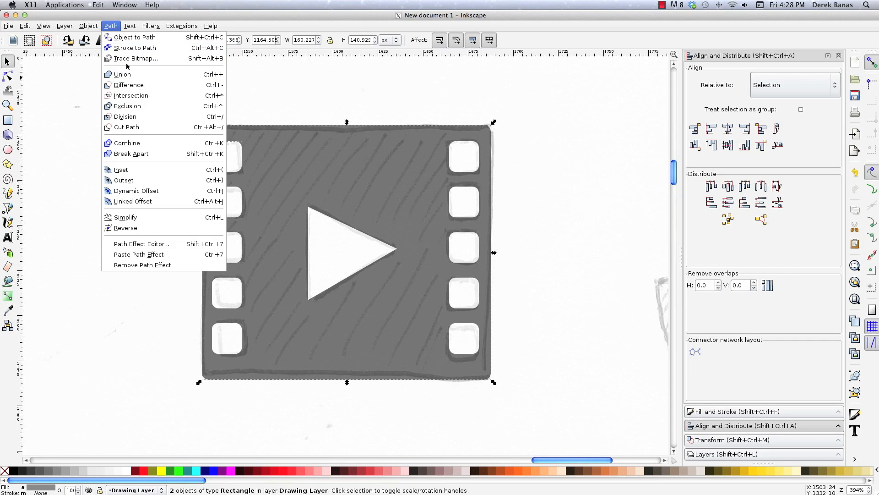
click(128, 85)
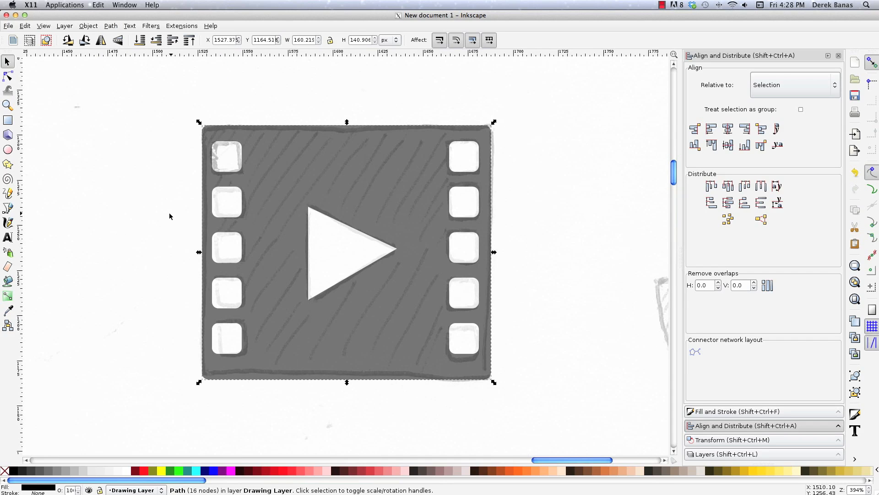
shift+click(228, 204)
click(110, 26)
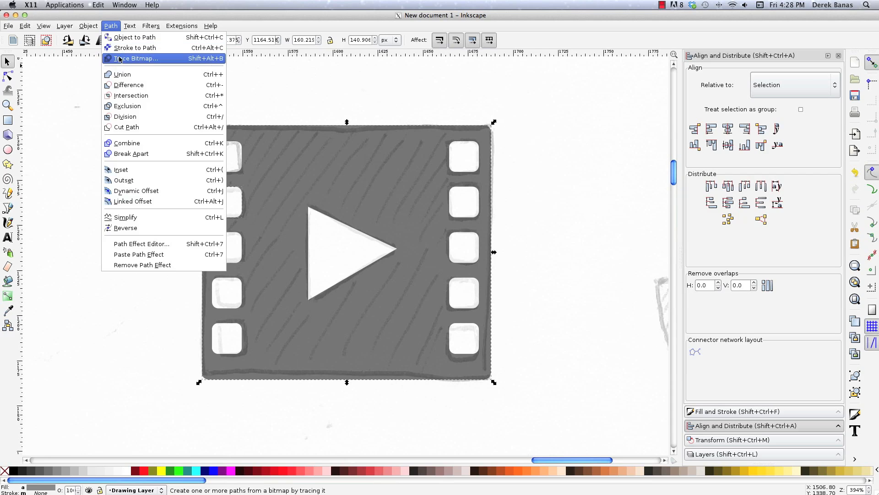
click(131, 86)
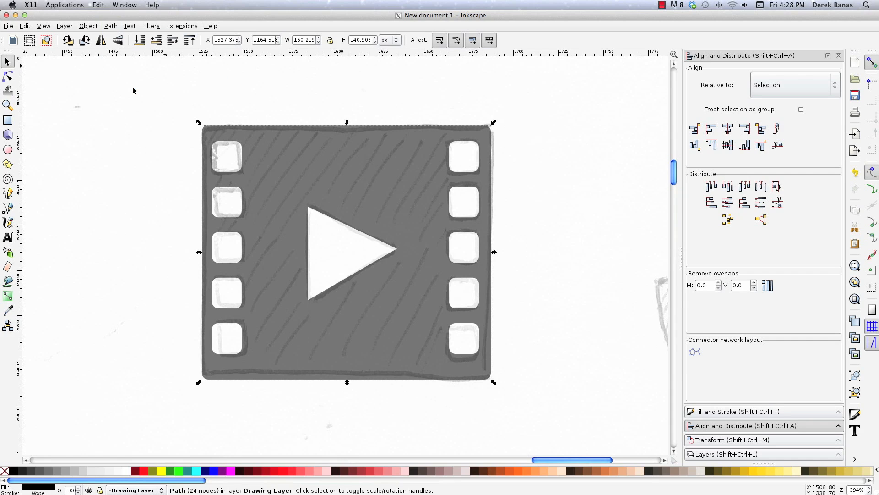
shift+click(231, 244)
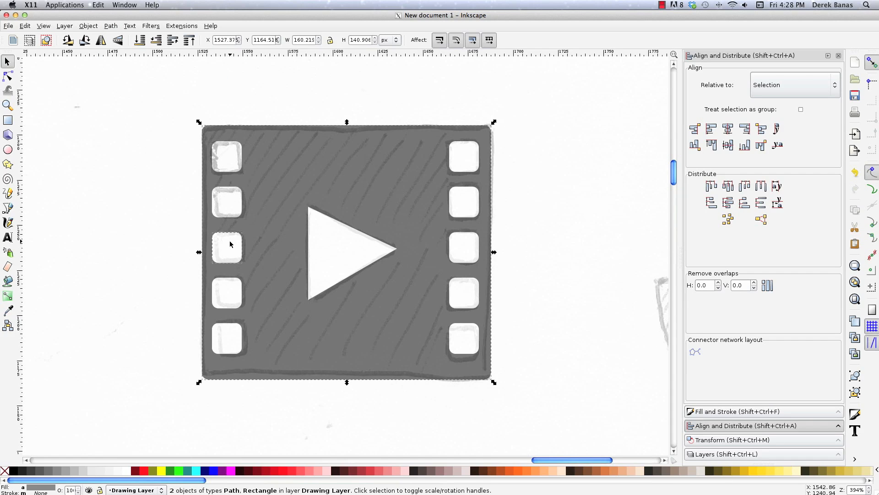
key(ctrl)
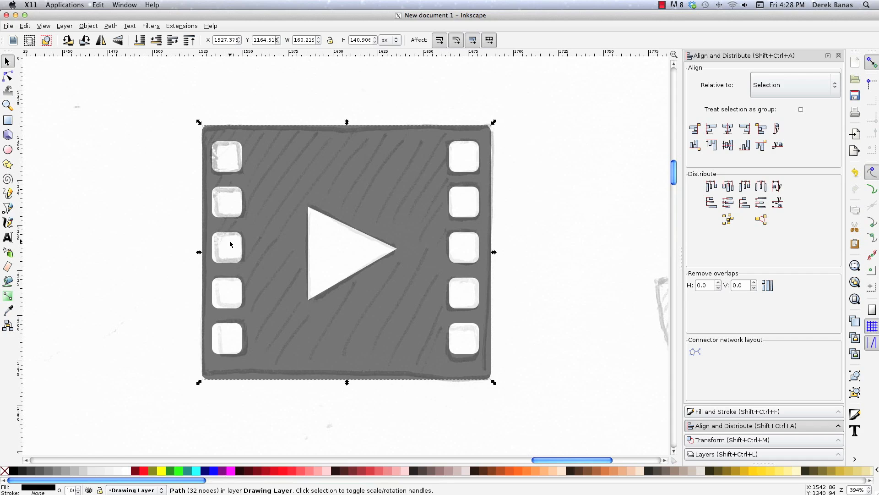
shift+click(224, 287)
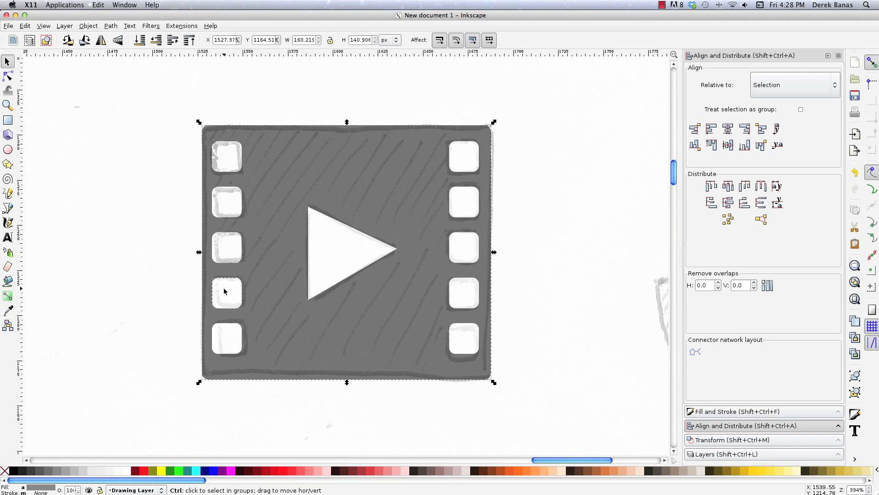
drag(224, 289, 224, 341)
key(ctrl+minus)
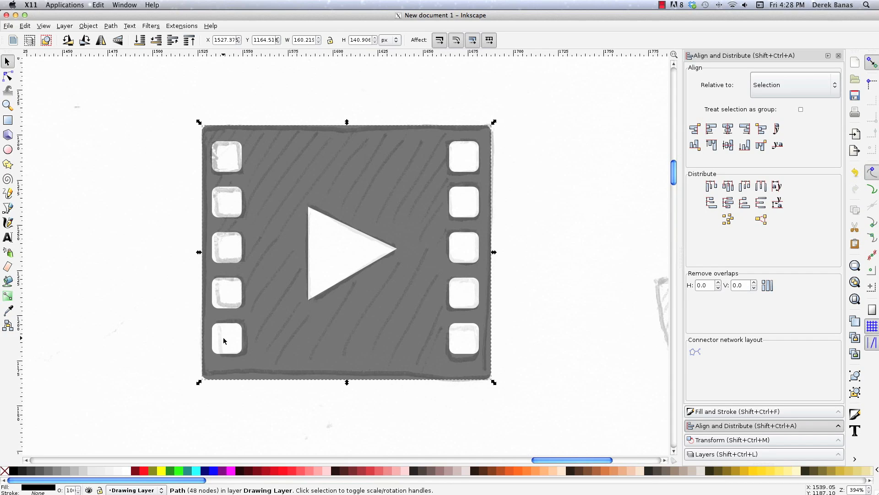
Subtract the white perforations on the film frame's right side from the black frame using Difference.
shift+click(464, 164)
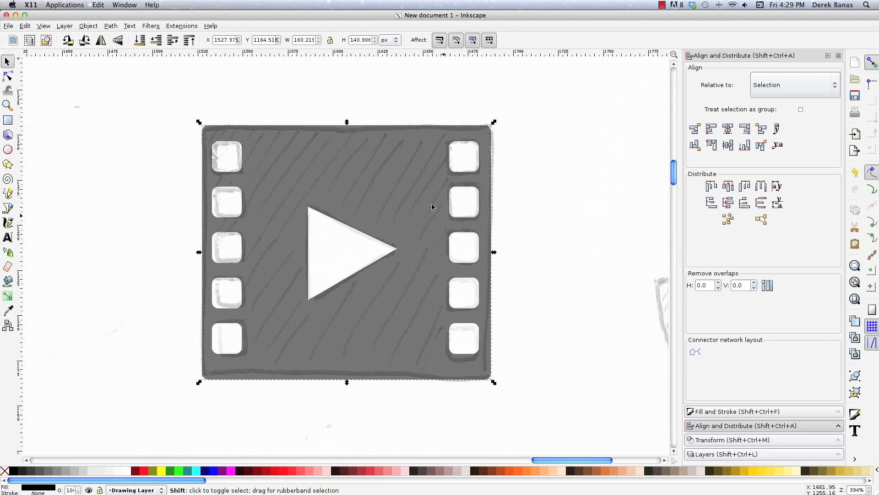
shift+click(464, 299)
key(ctrl+minus)
shift+click(464, 340)
key(ctrl+minus)
Cut the white play triangle out of the black film frame using Difference and deselect the result.
shift+click(344, 248)
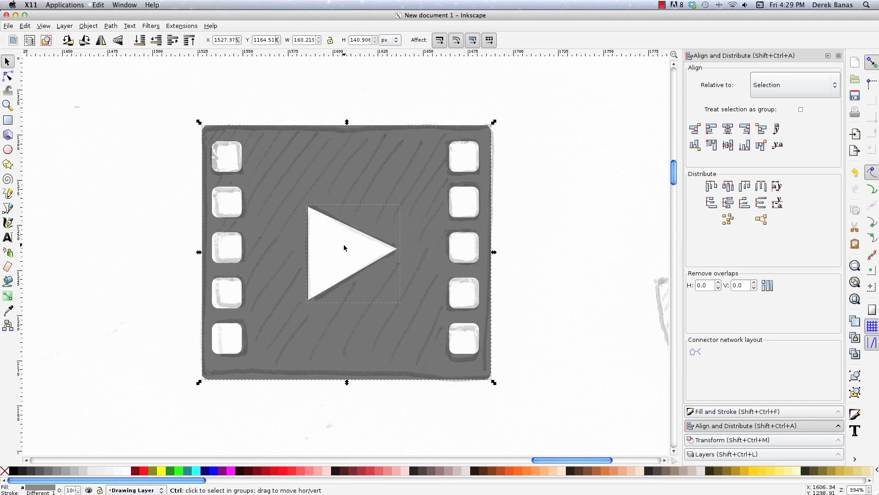
key(ctrl+minus)
click(535, 191)
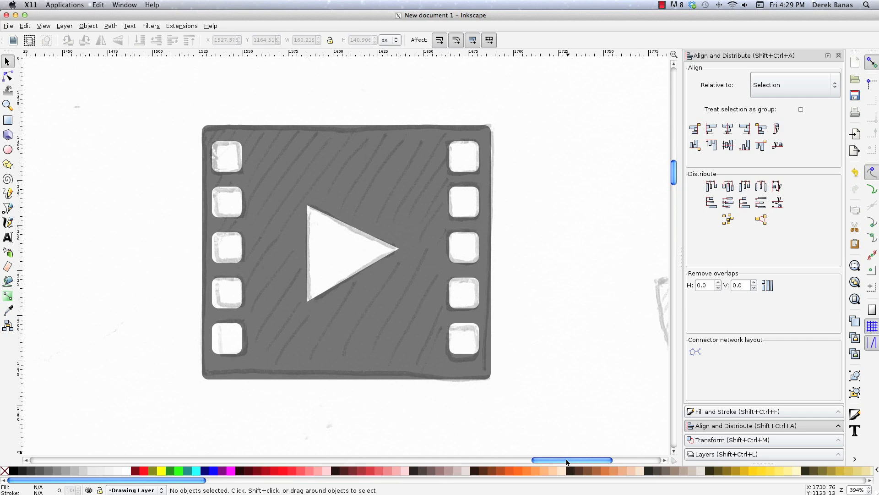
Draw a black rectangle about 59 px wide and 126 px high over the capsule of the sketched microphone.
drag(567, 461, 614, 457)
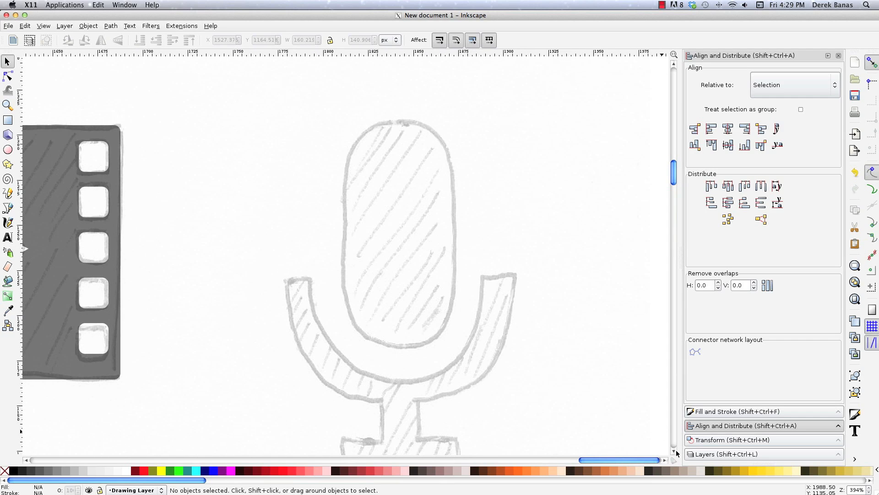
scroll(677, 453, down, 2)
scroll(677, 453, up, 1)
key(r)
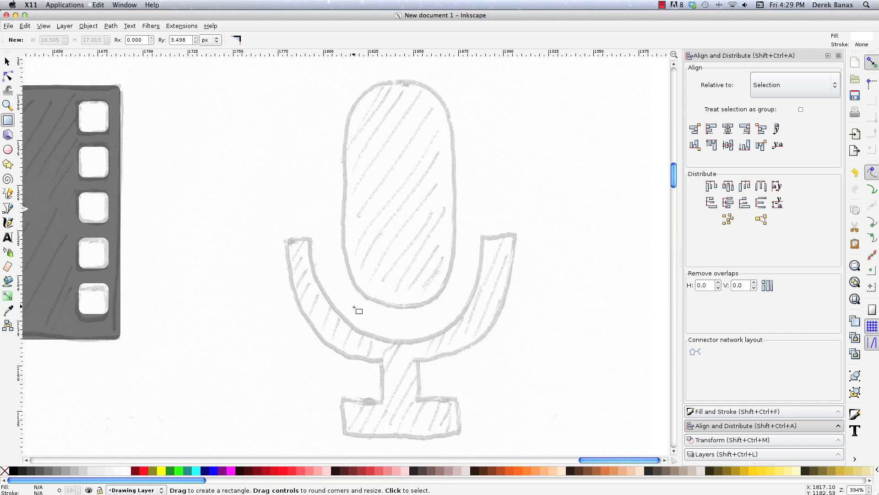
drag(350, 307, 456, 79)
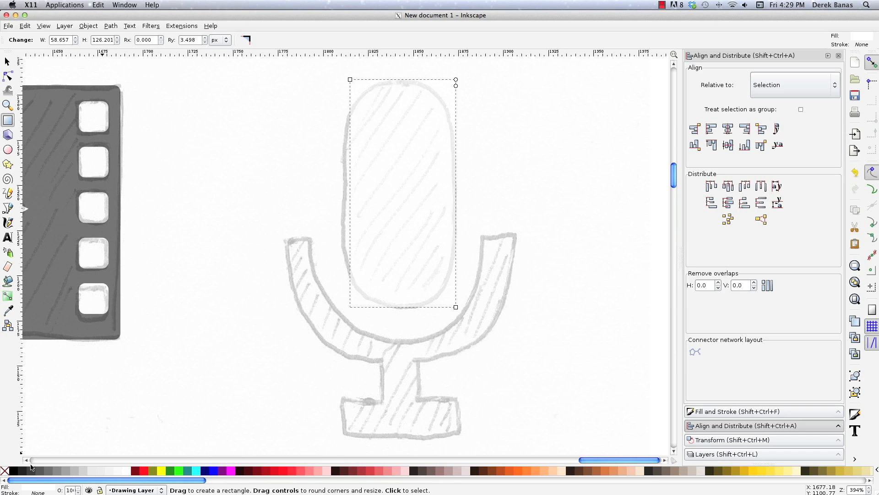
click(14, 470)
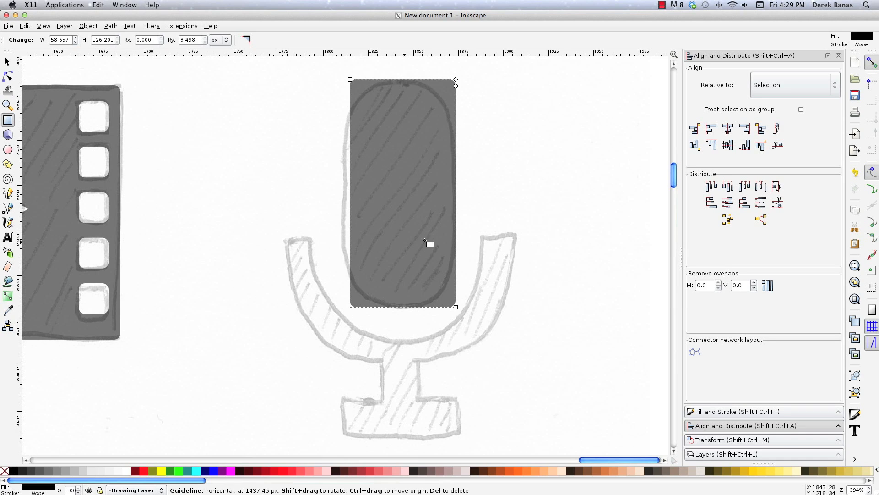
Nudge the microphone rectangle 2 px left, round its ends to a radius of about 27.6 px, and deselect it.
key(s)
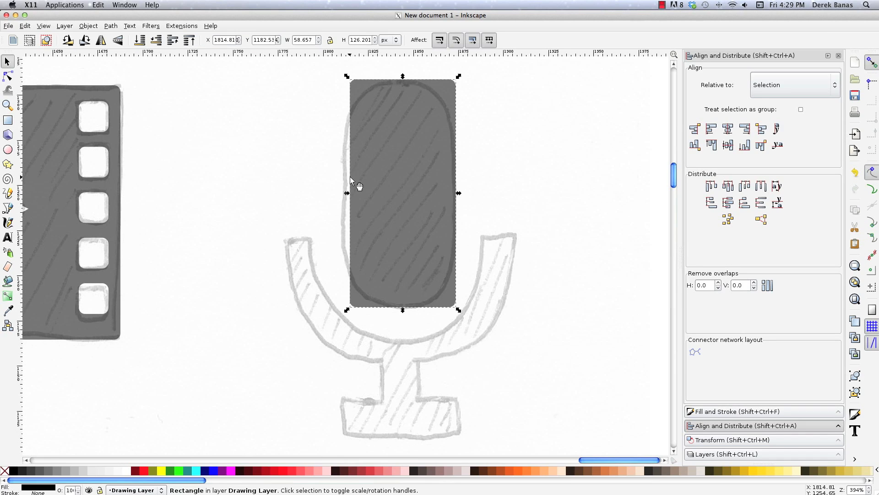
key(Left)
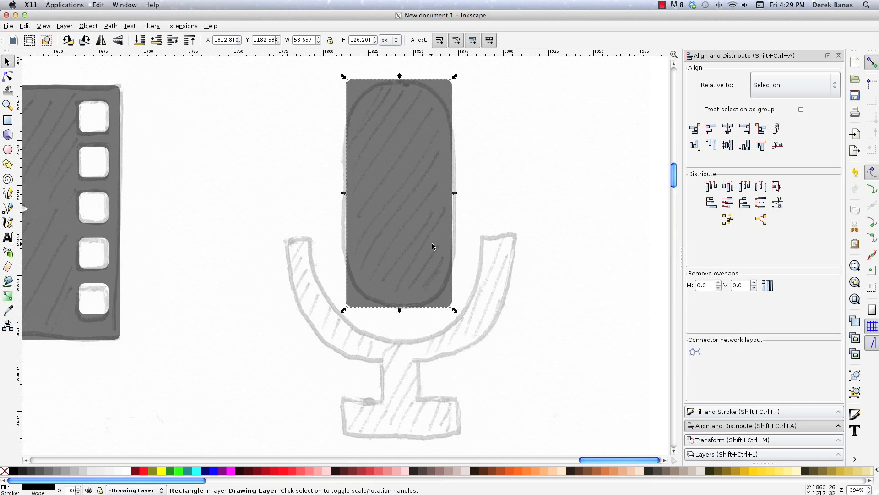
key(r)
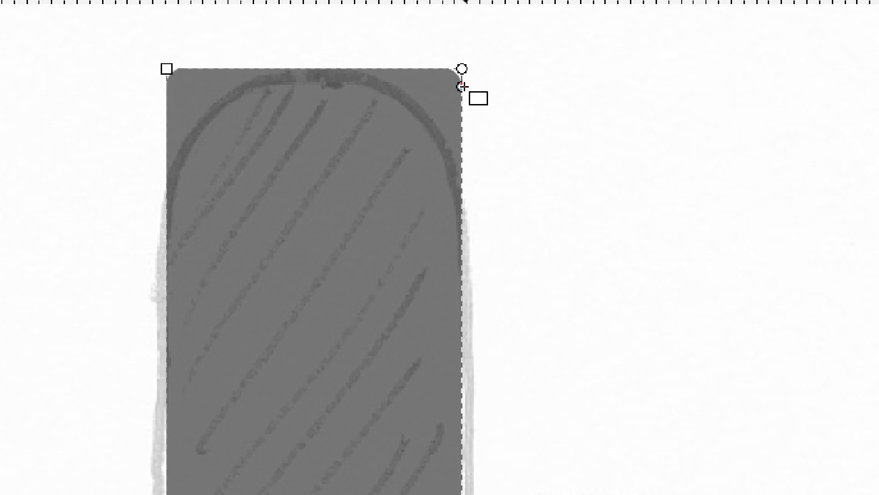
drag(451, 85, 460, 207)
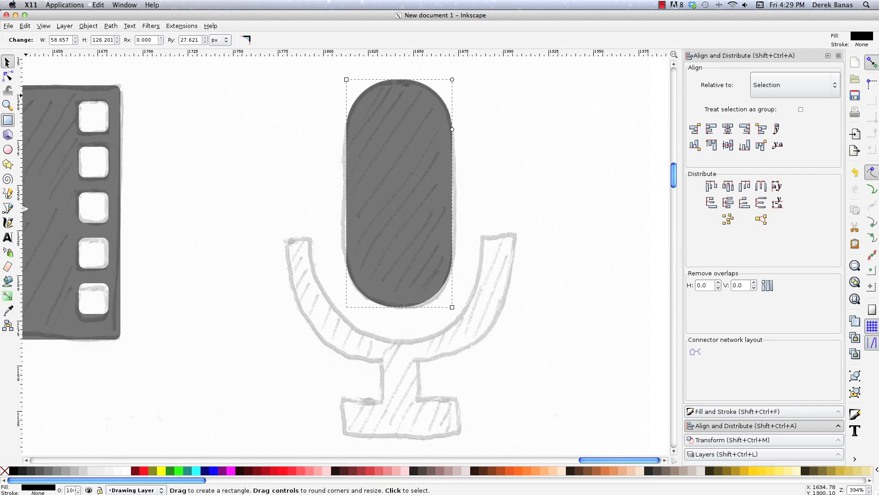
key(s)
click(322, 282)
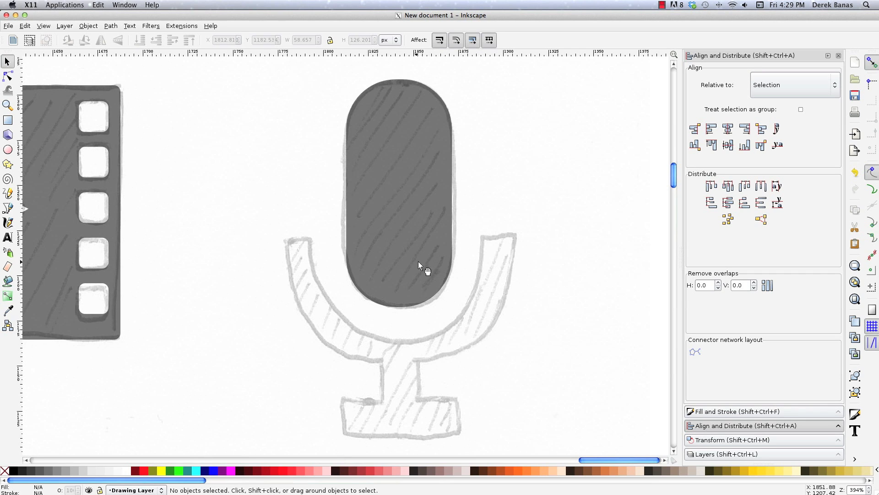
Start tracing the microphone's sketched U-shaped holder with the Bezier pen from the outer top corner of its left arm.
key(b)
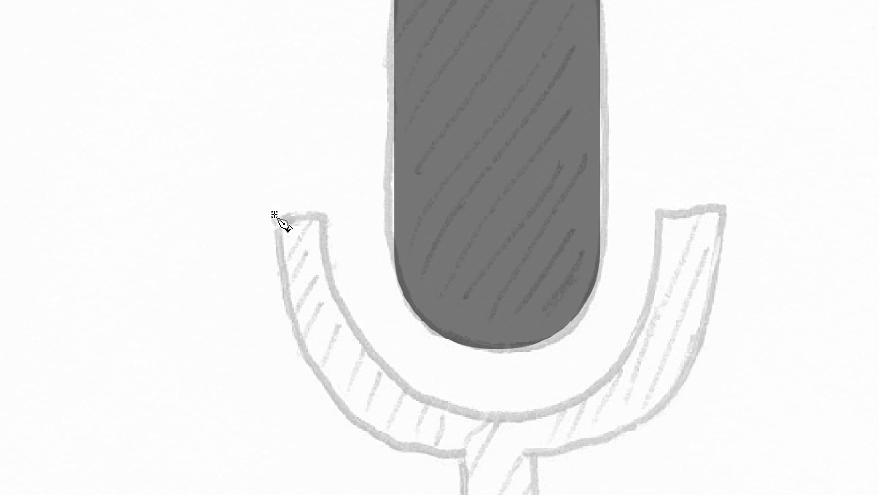
click(274, 214)
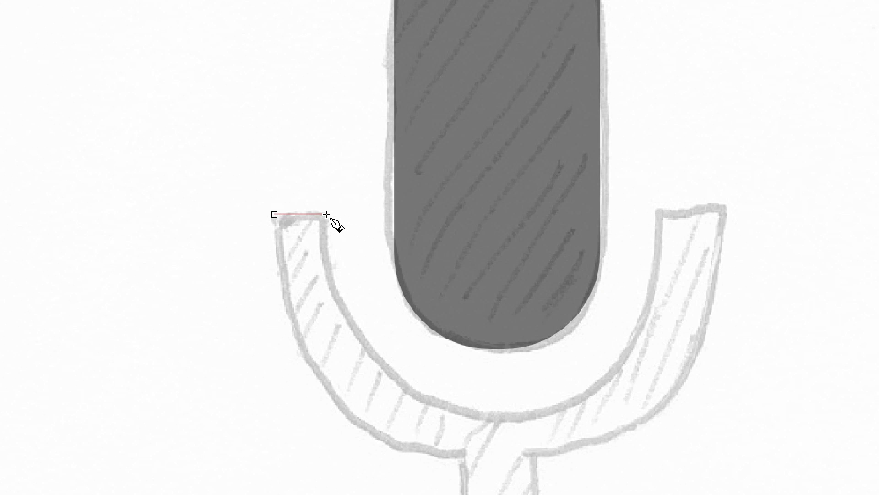
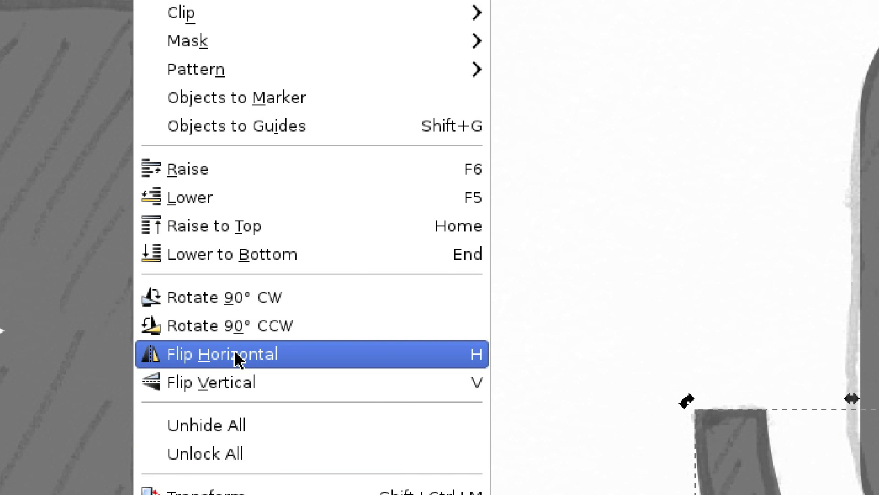
Duplicate the traced left half of the microphone holder, flip the copy horizontally and place it against the original to complete the U-shaped stand.
click(237, 359)
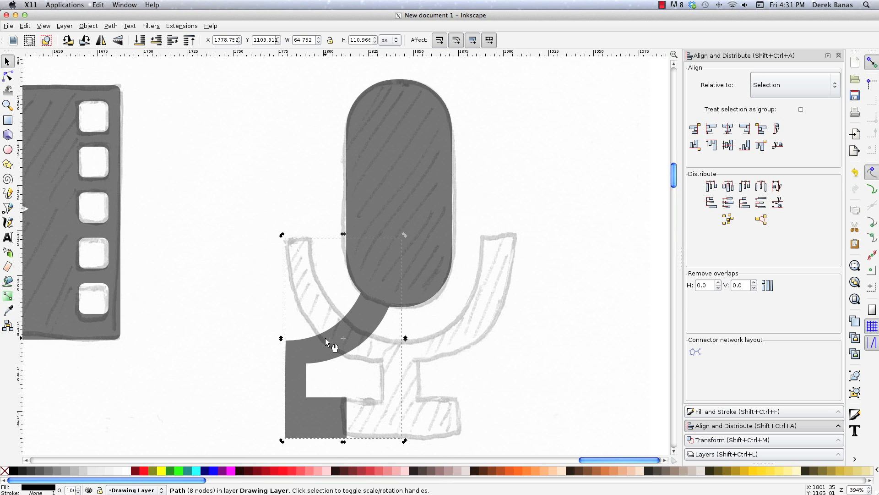
key(ctrl+z)
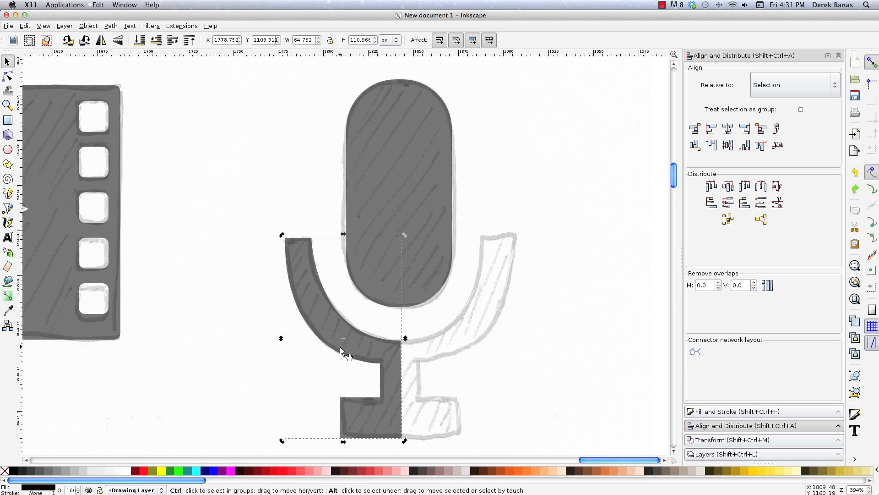
drag(369, 344, 405, 345)
key(Escape)
click(88, 25)
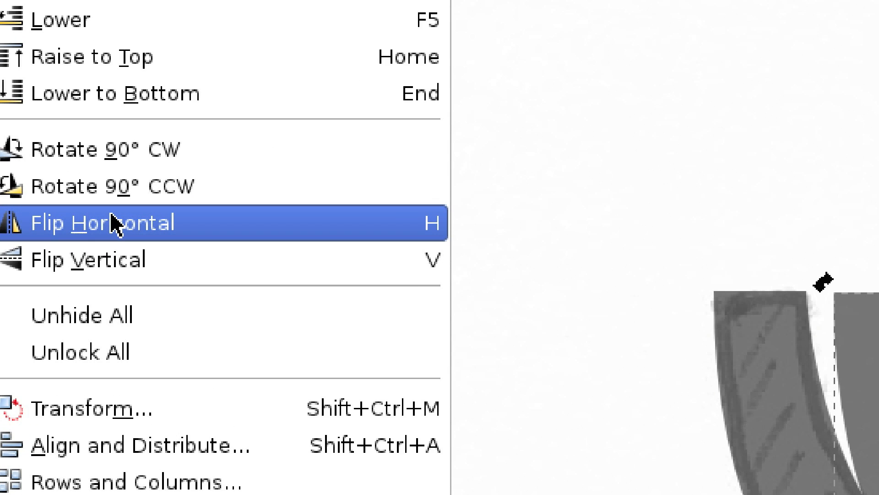
click(112, 219)
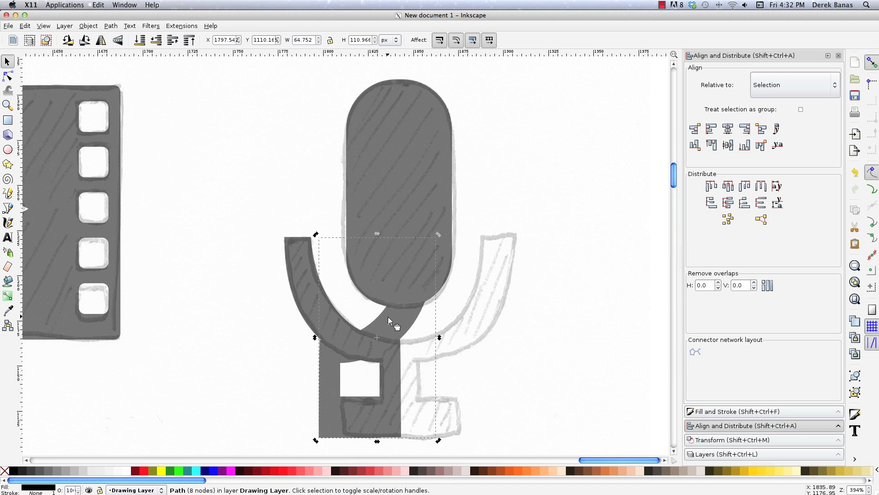
drag(388, 317, 472, 319)
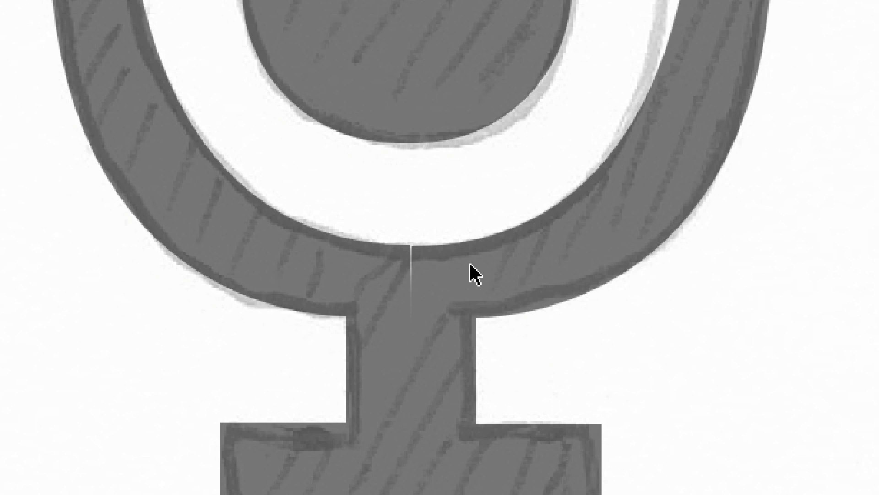
Nudge the mirrored holder half slightly left to close the seam, merge both halves with Union, and deselect the result.
click(471, 267)
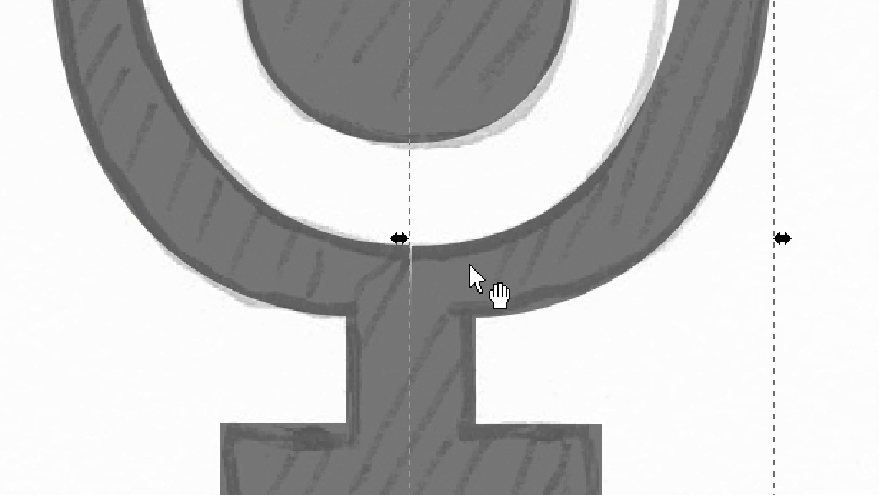
key(Left)
click(789, 274)
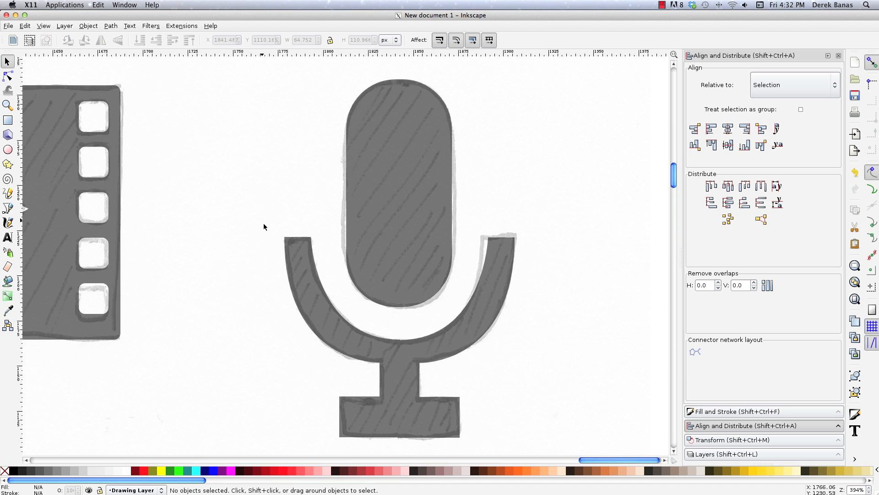
drag(255, 213, 573, 451)
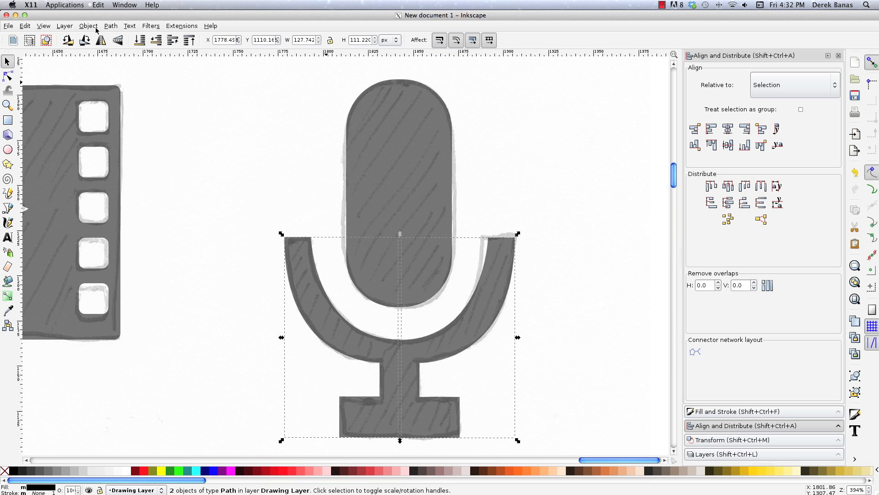
click(110, 26)
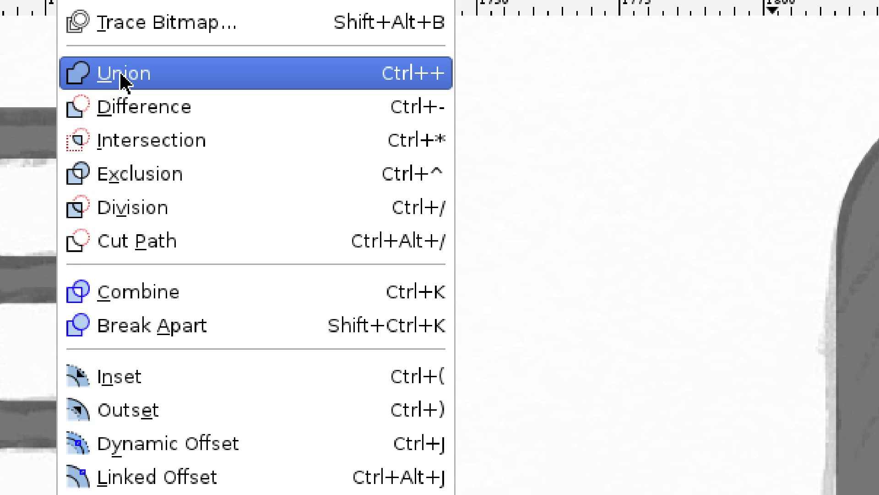
click(124, 74)
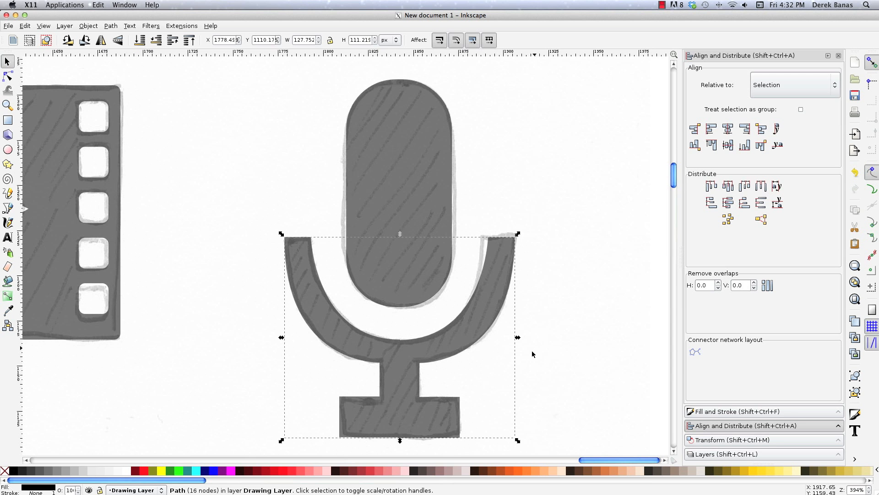
key(Escape)
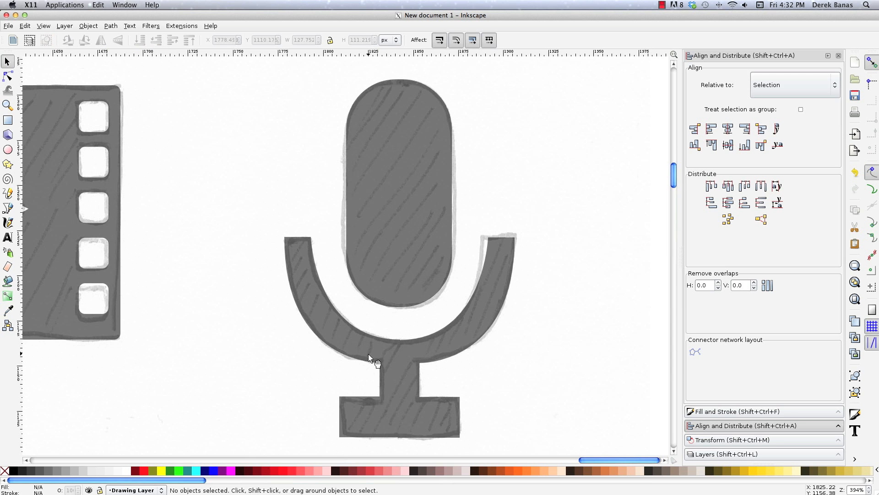
Examine the merged holder's nodes where the two halves meet at the centre of the inner curve.
click(6, 77)
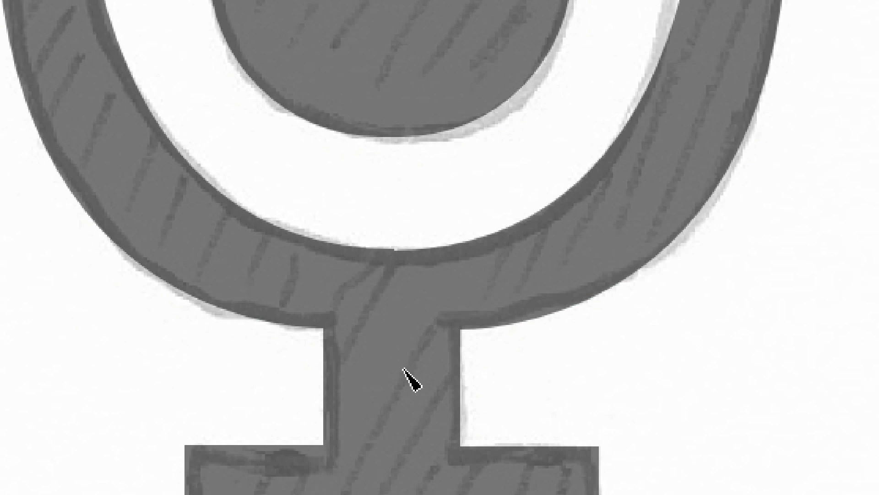
click(403, 368)
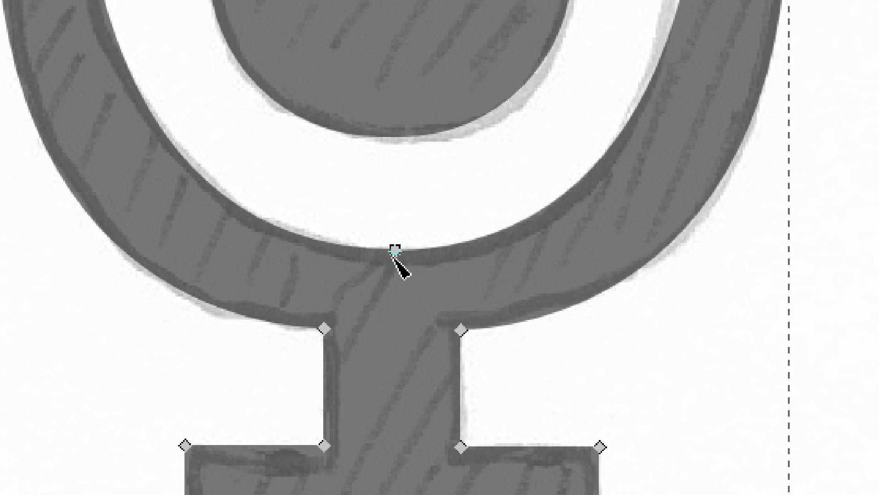
click(393, 252)
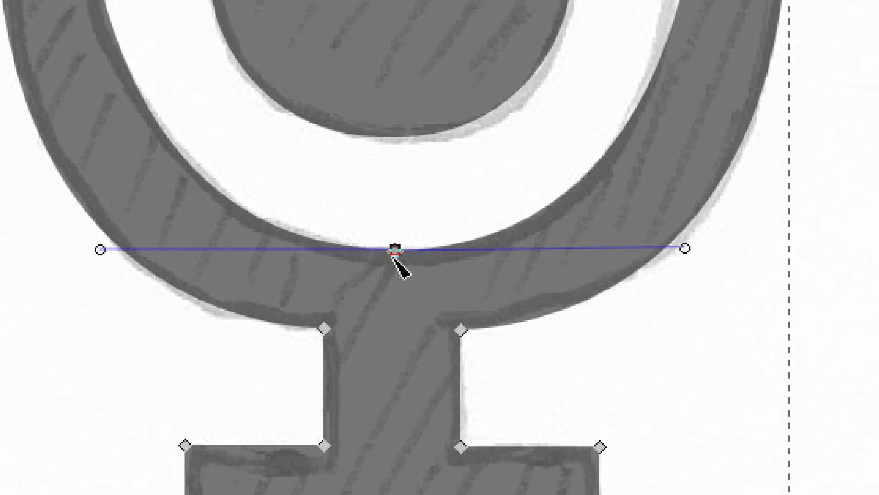
click(529, 381)
click(595, 258)
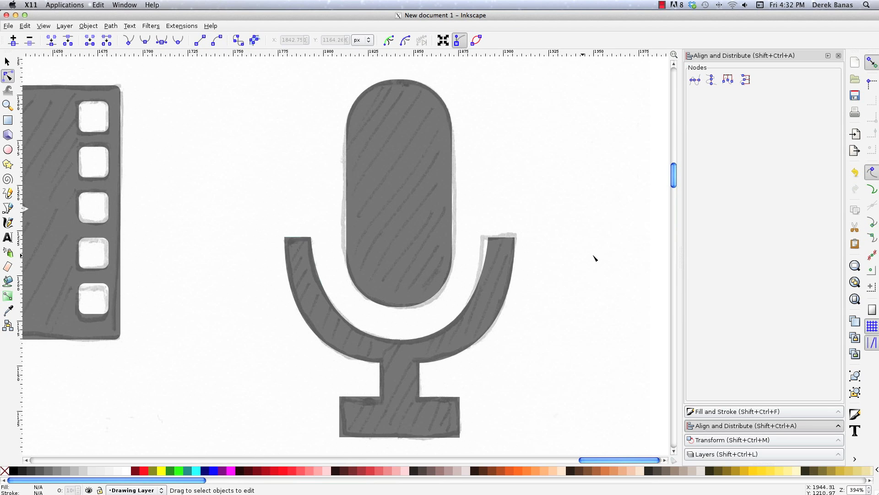
click(8, 63)
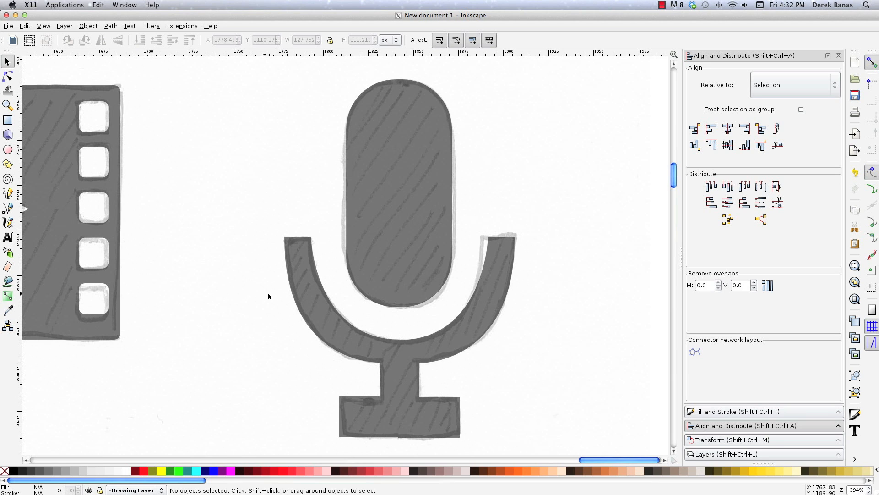
Draw a black three-cornered star with a radius of about 25 px over the compass sketch and align one corner with the sketched needle's tip.
key(z)
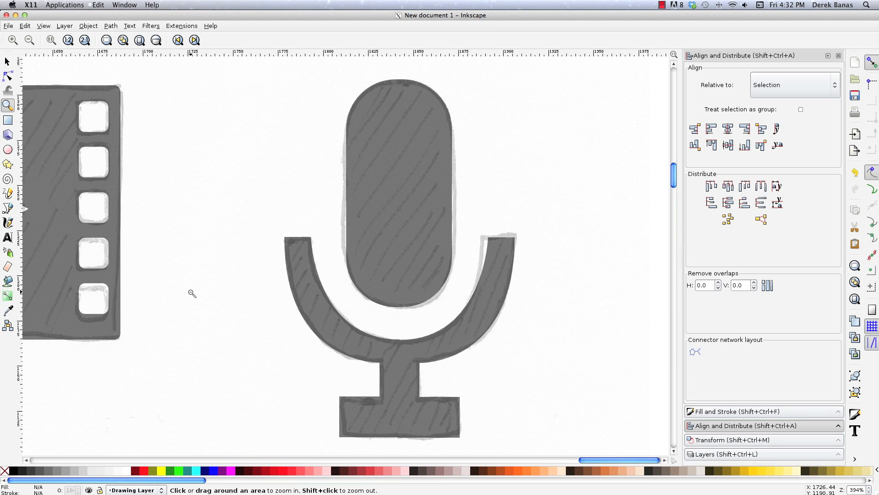
shift+click(191, 292)
shift+click(191, 293)
shift+click(190, 293)
shift+click(170, 309)
scroll(121, 346, left, 10)
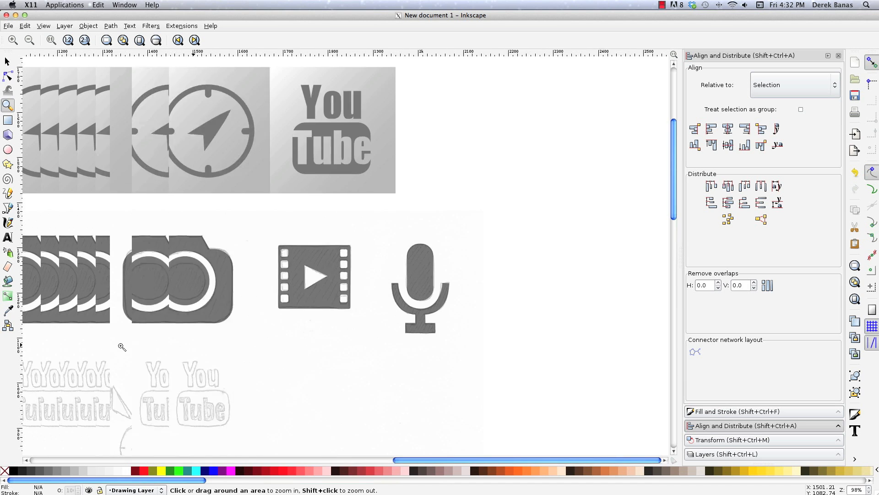
scroll(121, 347, left, 15)
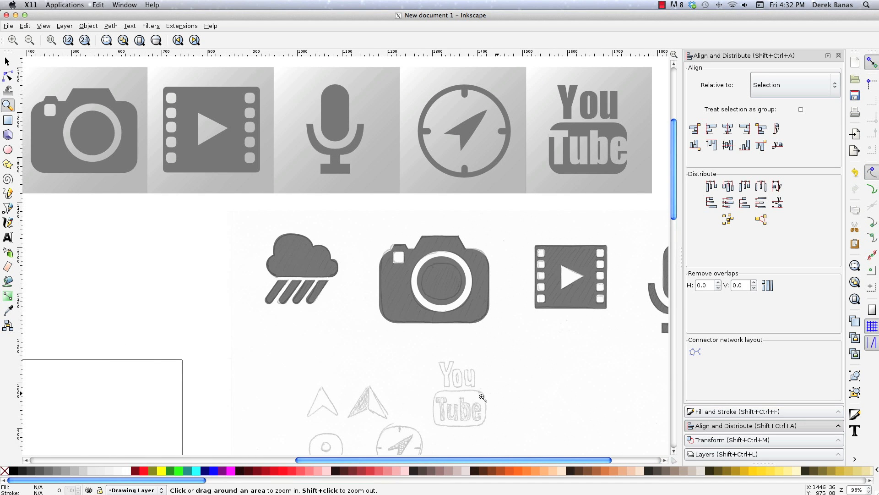
scroll(483, 397, down, 10)
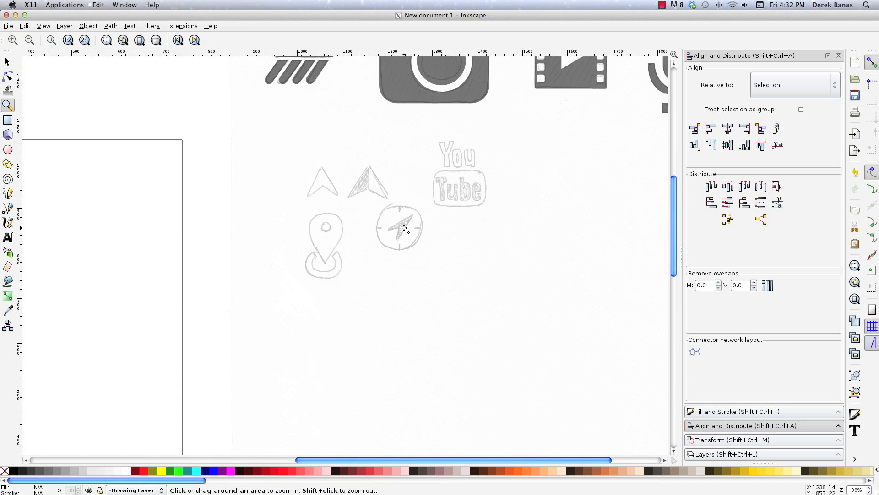
drag(360, 189, 444, 266)
scroll(333, 288, left, 3)
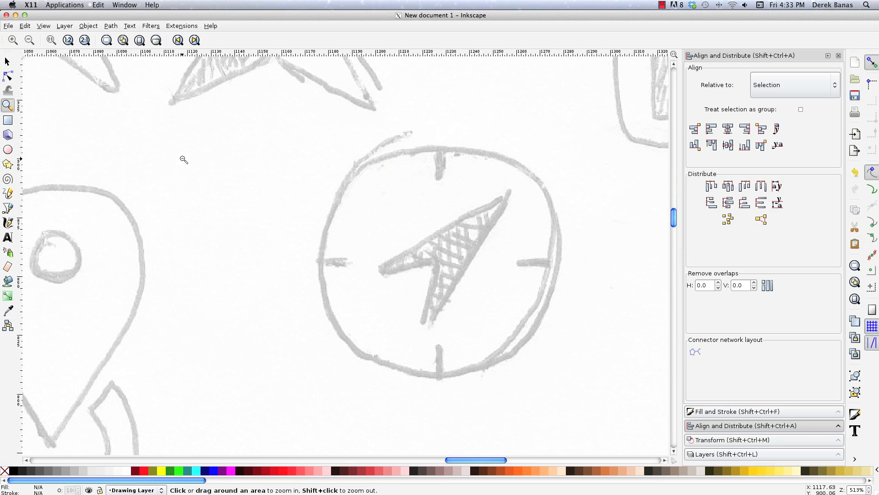
key(asterisk)
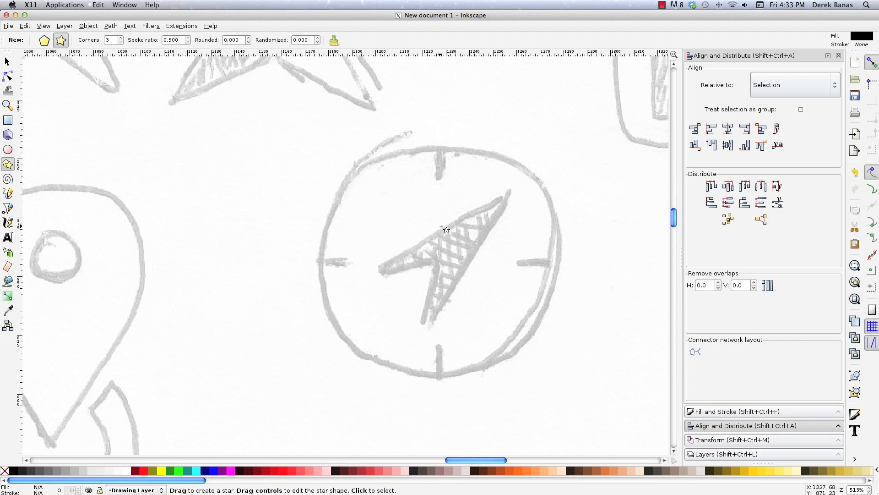
drag(421, 226, 432, 285)
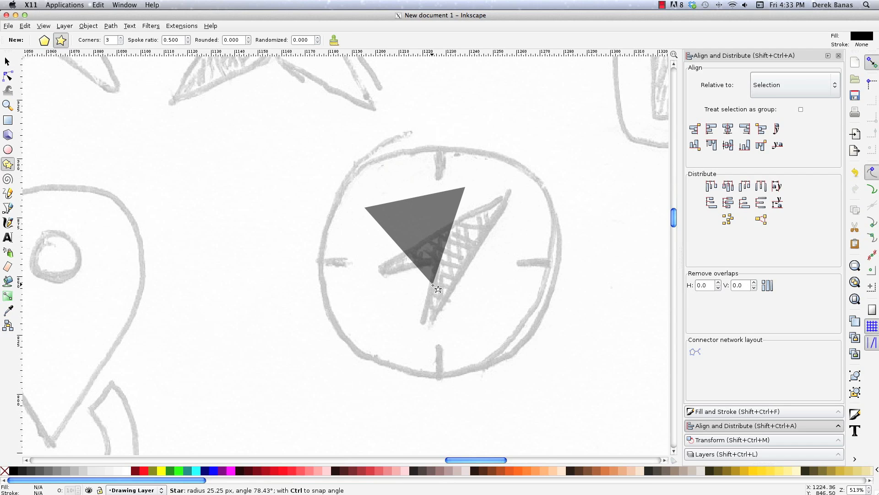
key(s)
drag(420, 224, 460, 234)
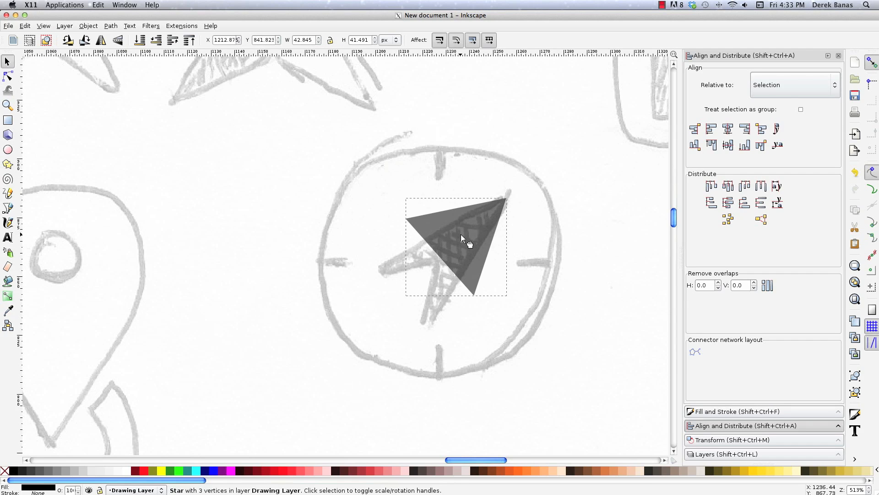
Convert the compass triangle to a path and move the middle node of its rear edge inward to form an arrowhead notch.
key(n)
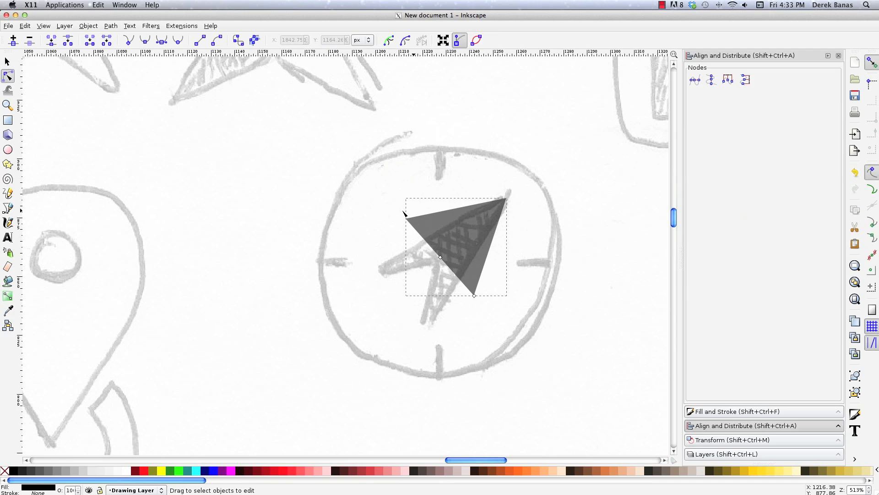
mouse_move(440, 257)
mouse_down()
mouse_move(456, 247)
mouse_move(434, 262)
mouse_up()
key(ctrl+z)
click(88, 26)
mouse_move(111, 26)
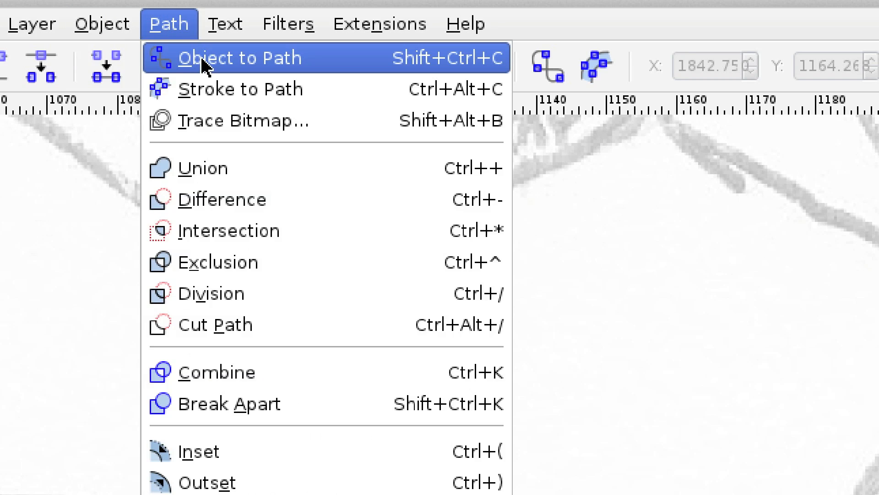
click(225, 60)
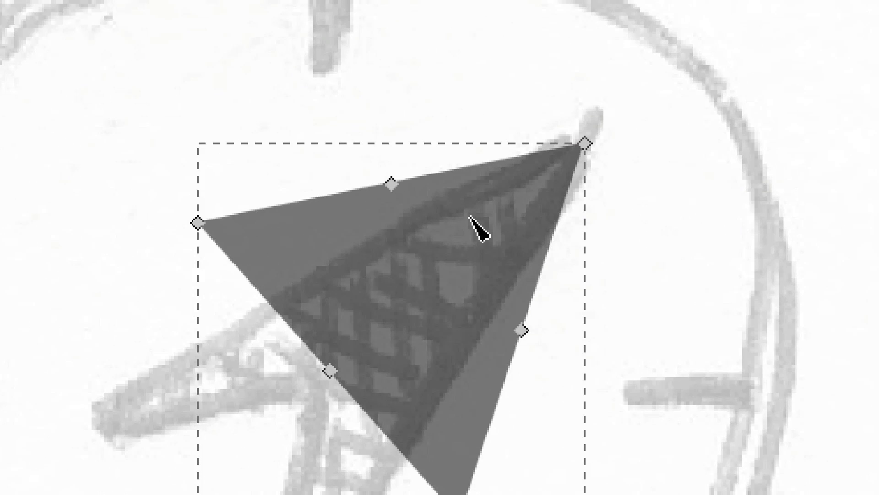
click(457, 209)
drag(336, 369, 401, 314)
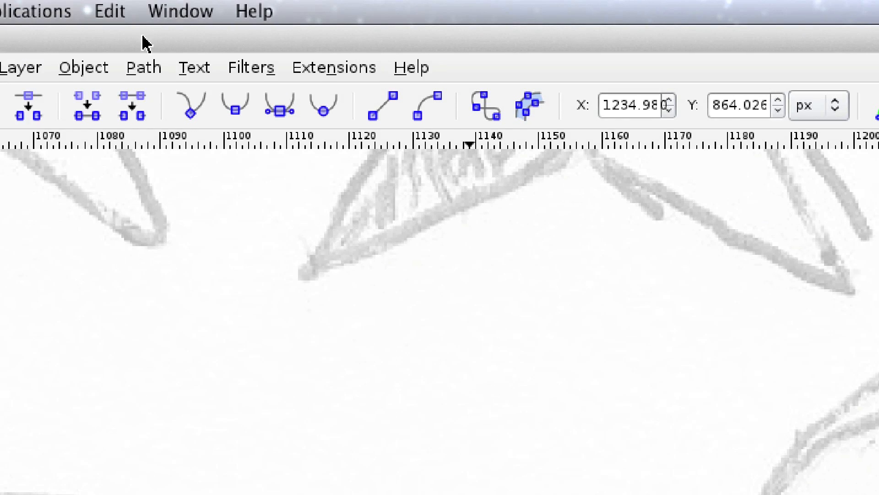
Simplify the arrowhead path and move its notch and two rear corners onto the matching points of the sketched compass needle.
click(111, 25)
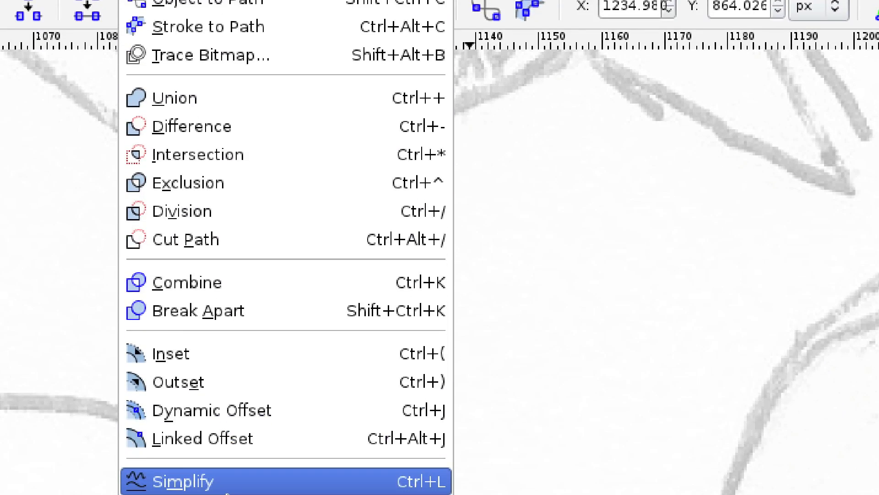
click(231, 481)
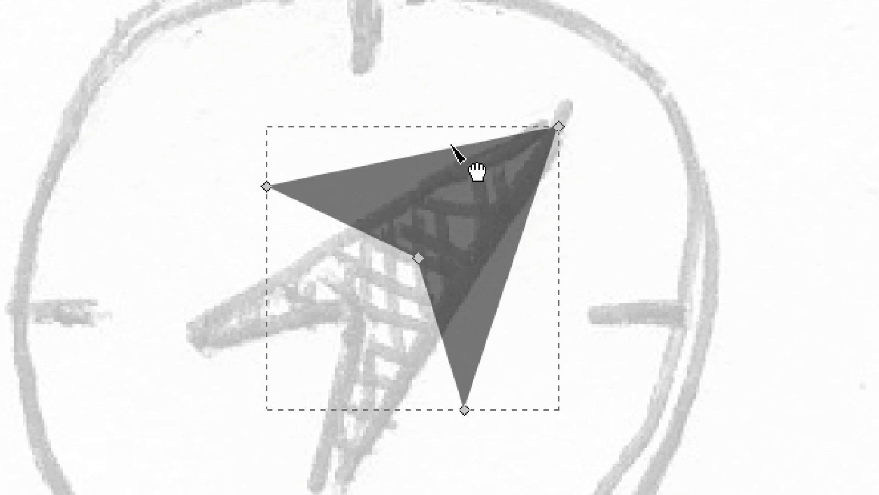
click(267, 188)
drag(267, 188, 186, 344)
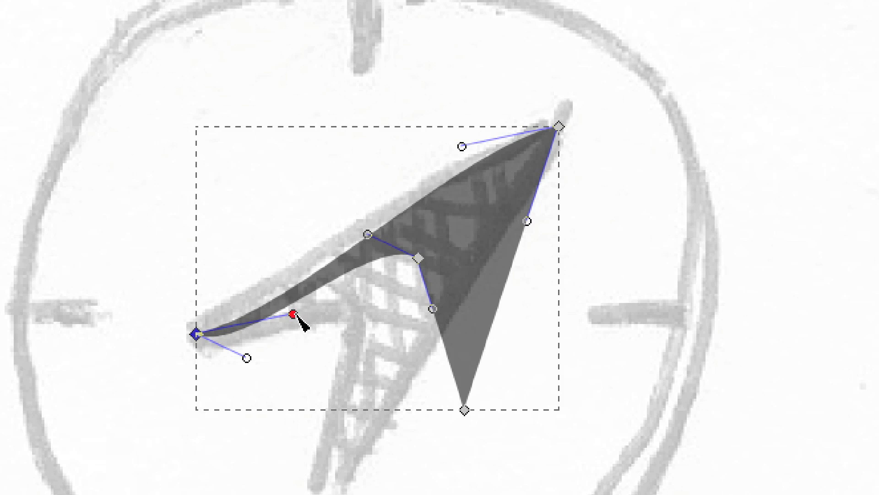
drag(419, 259, 342, 328)
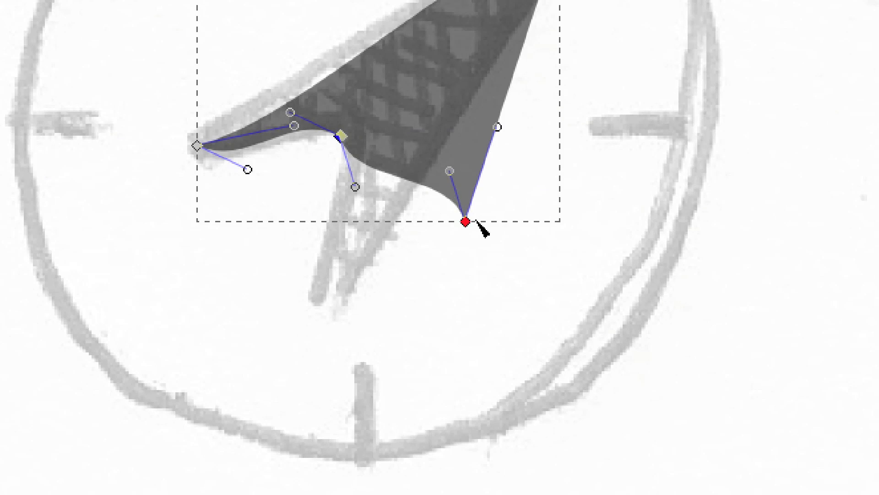
drag(468, 223, 325, 299)
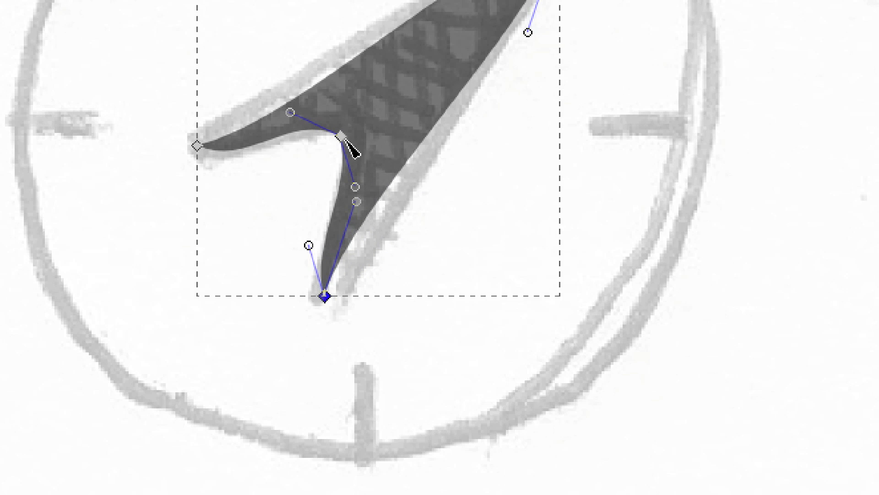
Retract the curve handles at the compass arrowhead's notch and two rear corners so the rear edges run straight.
drag(291, 115, 345, 146)
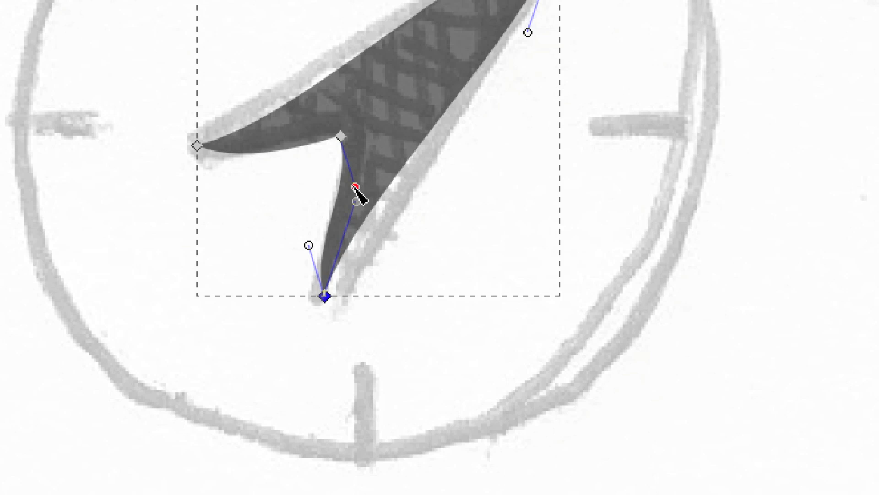
drag(356, 187, 341, 137)
drag(309, 245, 324, 298)
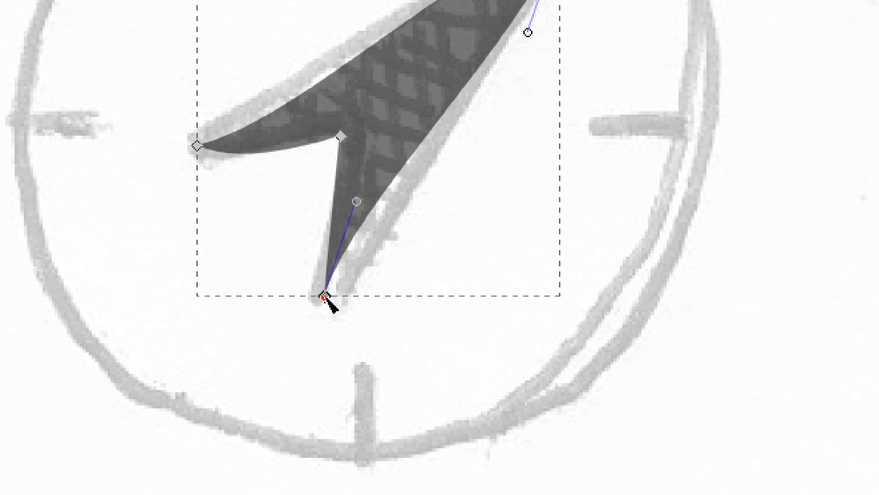
drag(356, 202, 325, 297)
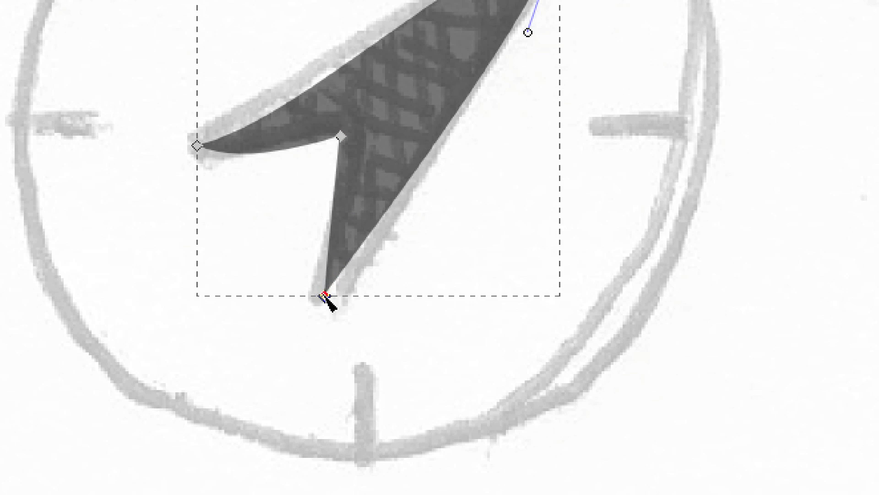
click(197, 146)
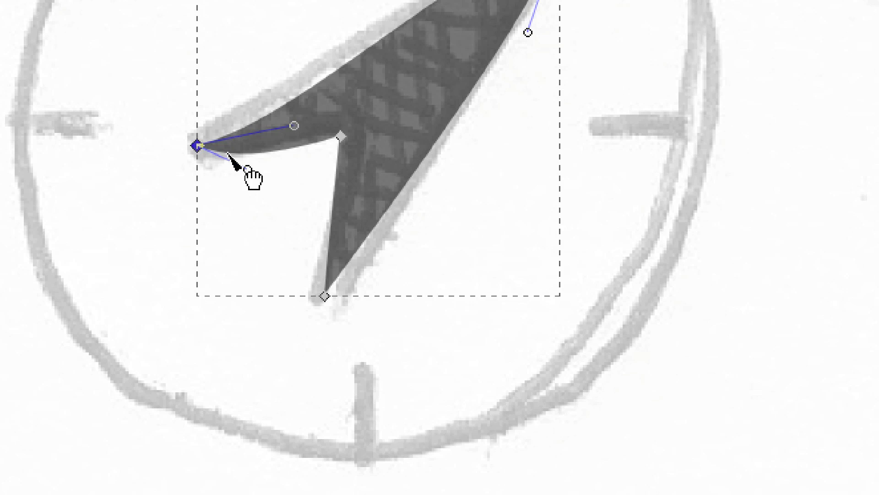
drag(246, 170, 198, 147)
drag(294, 126, 199, 145)
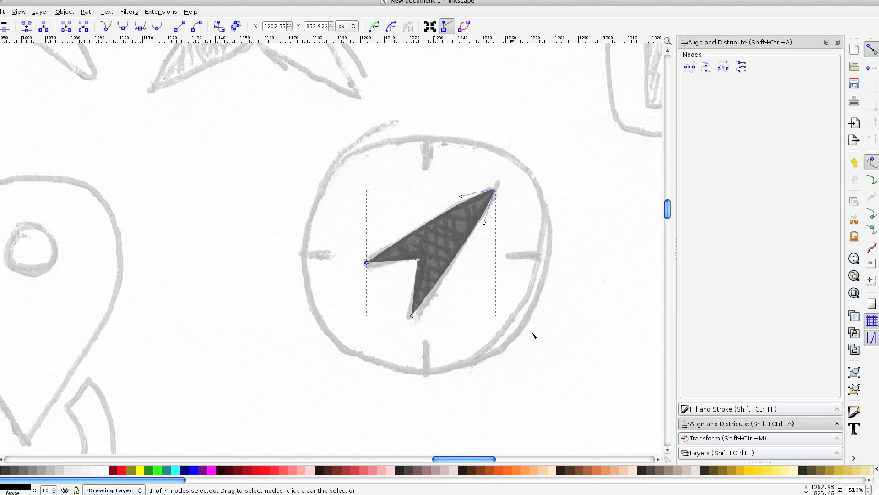
click(521, 273)
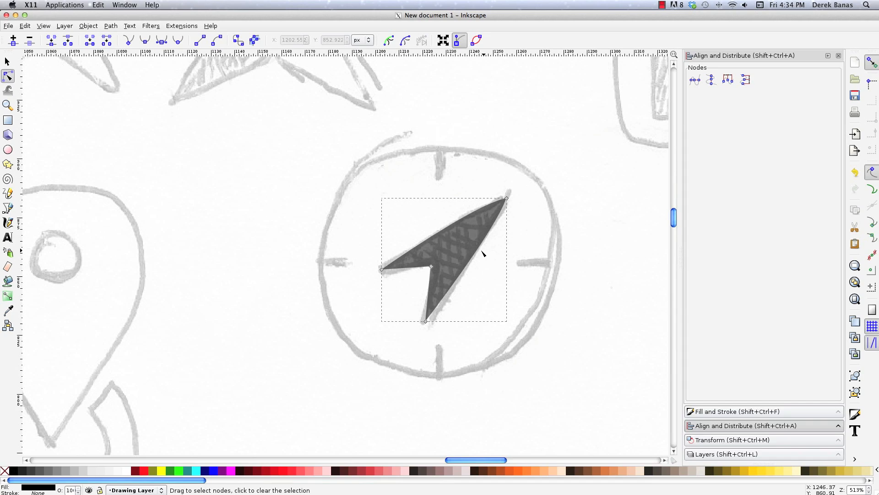
Draw a circle about 105 px across from the compass sketch's centre and give it a flat black stroke.
click(8, 149)
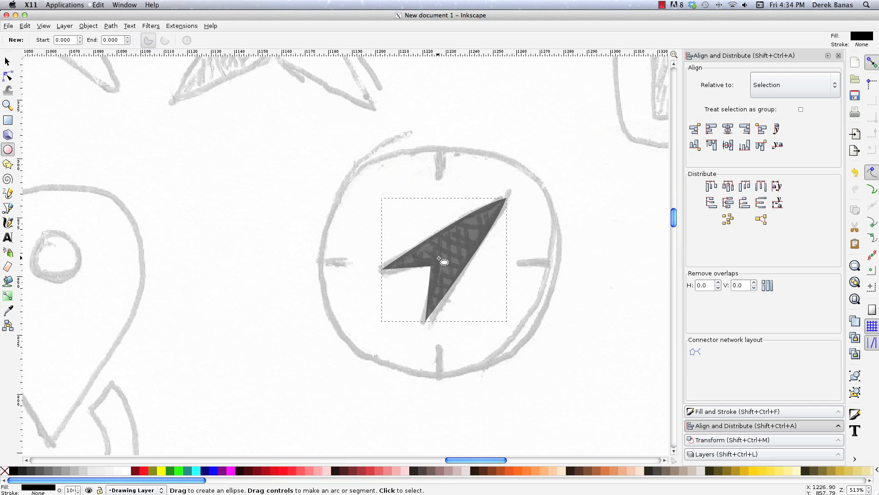
drag(440, 258, 563, 390)
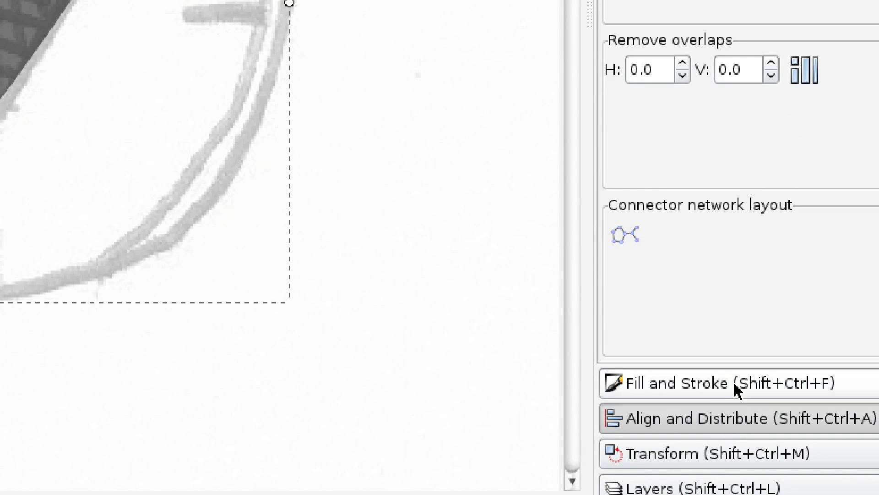
click(742, 411)
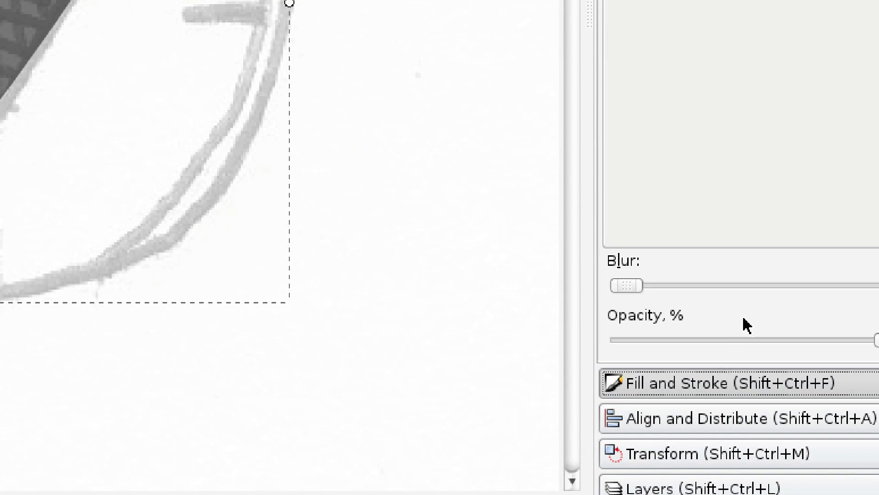
click(732, 70)
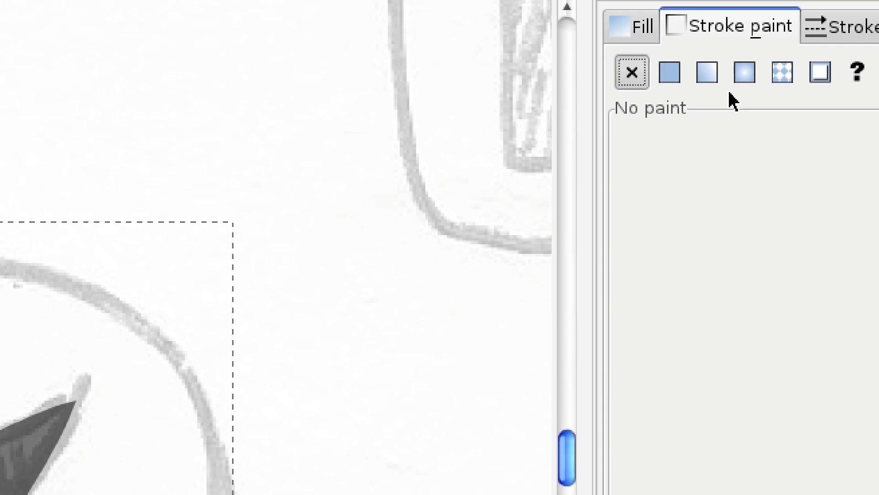
click(709, 86)
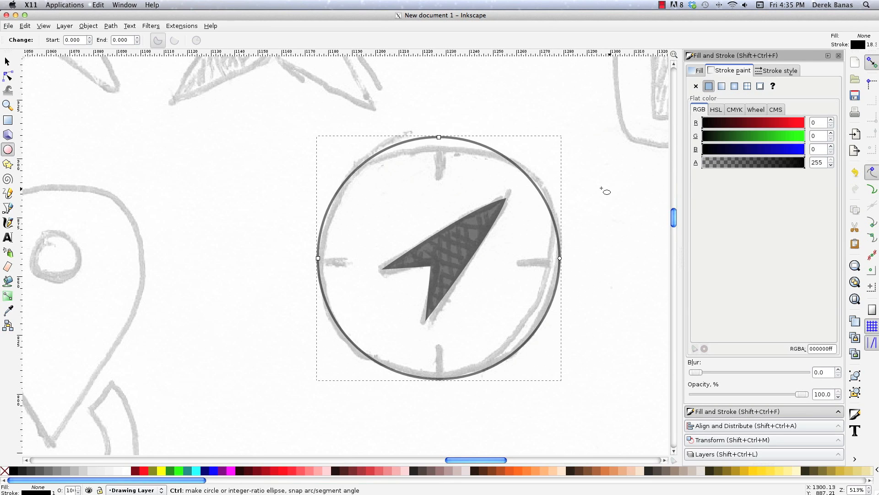
Set the compass circle's stroke width to 2.3 px and deselect it.
click(778, 71)
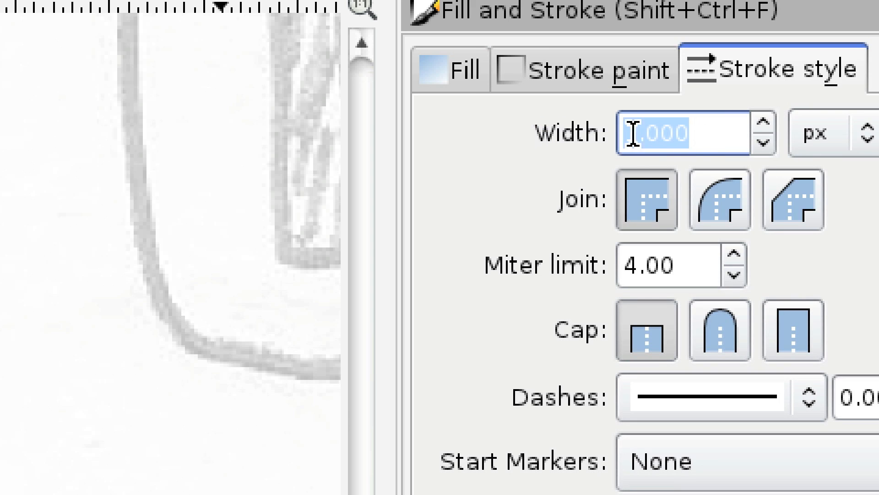
click(762, 122)
click(762, 122)
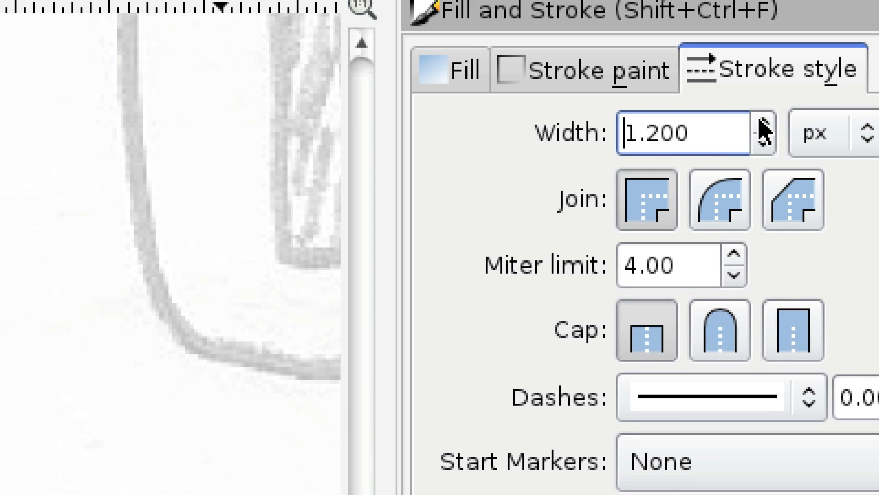
click(762, 122)
click(763, 122)
click(763, 122)
click(762, 121)
click(763, 122)
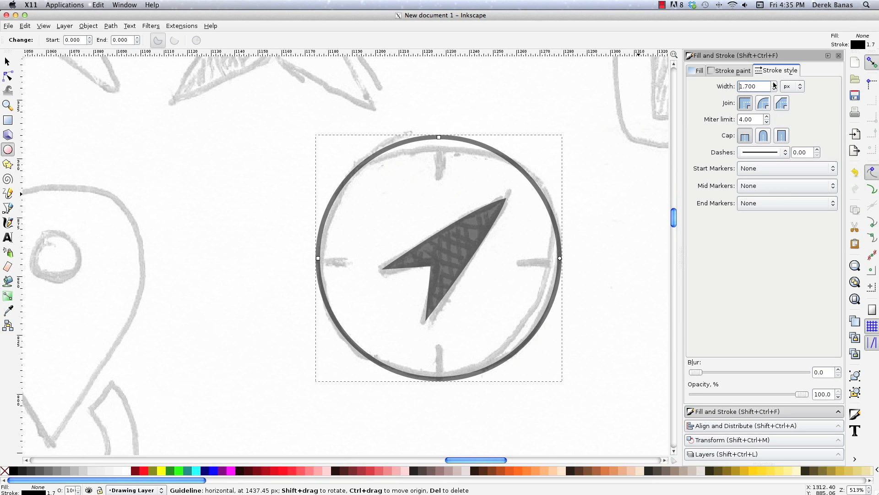
click(774, 83)
click(774, 83)
click(774, 84)
click(774, 84)
click(774, 84)
click(774, 84)
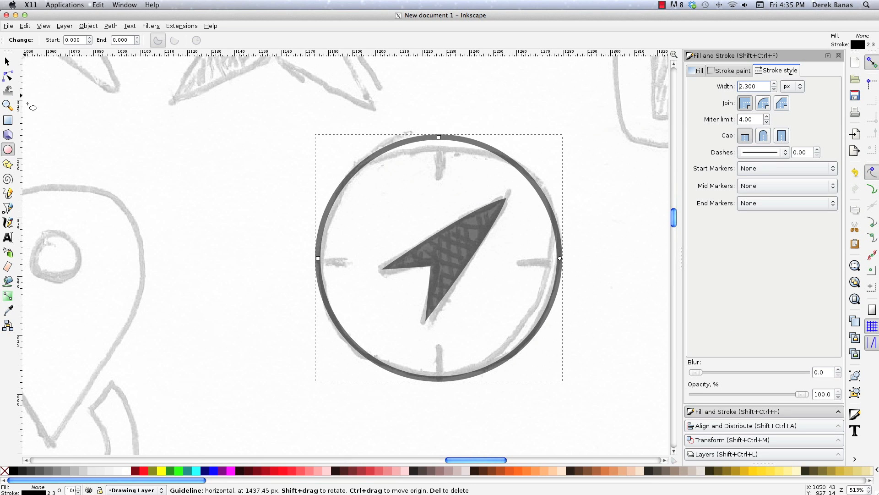
click(7, 61)
click(451, 173)
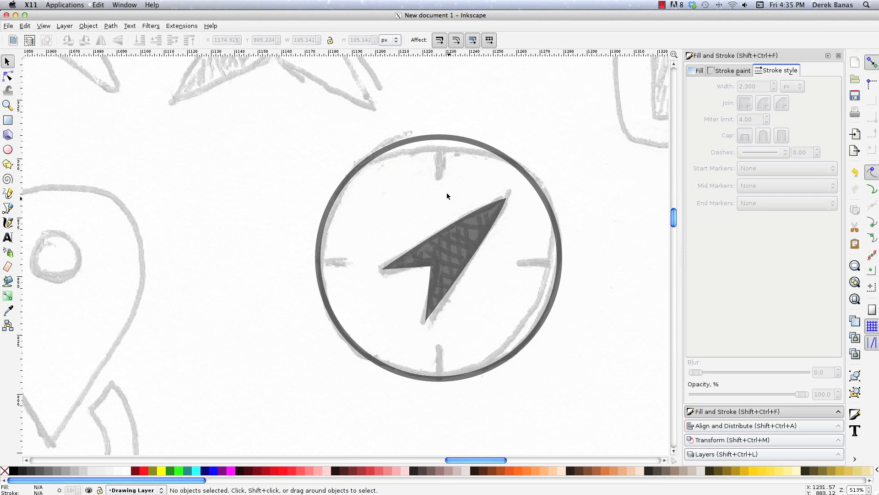
Draw a rounded black tick mark about 7.4 by 12.5 px at the compass's north point and place a duplicate at the south point.
key(r)
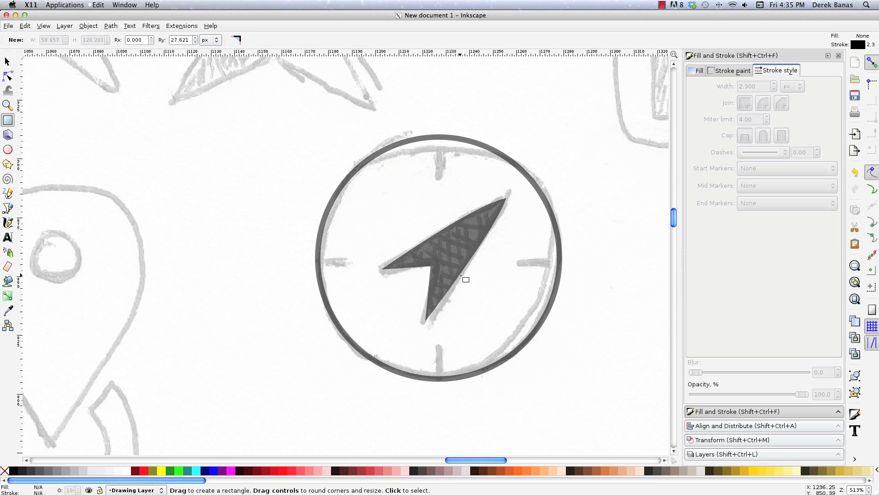
mouse_move(432, 139)
mouse_down()
mouse_move(447, 146)
mouse_move(449, 170)
mouse_up()
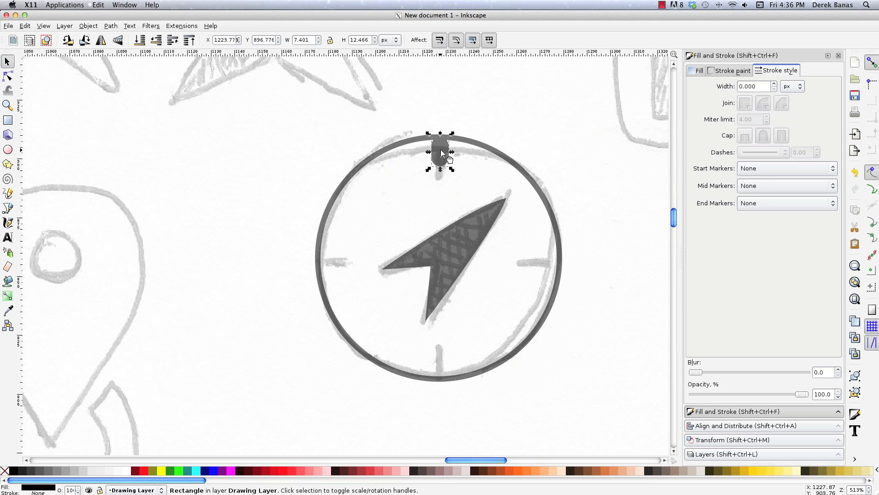
key(ctrl+d)
drag(441, 150, 449, 367)
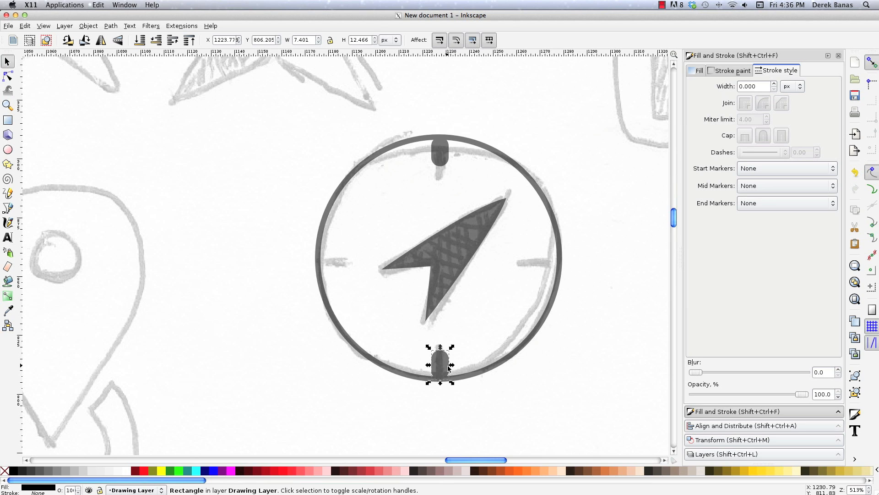
Paste a copy of the south tick mark at the compass's east point, rotate it 90 degrees and shift it inward against the circle.
key(alt)
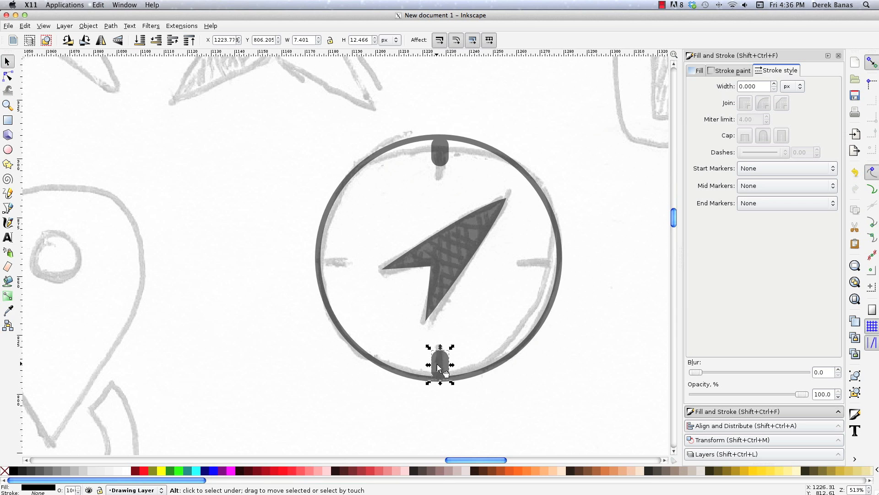
key(ctrl+c)
key(ctrl+v)
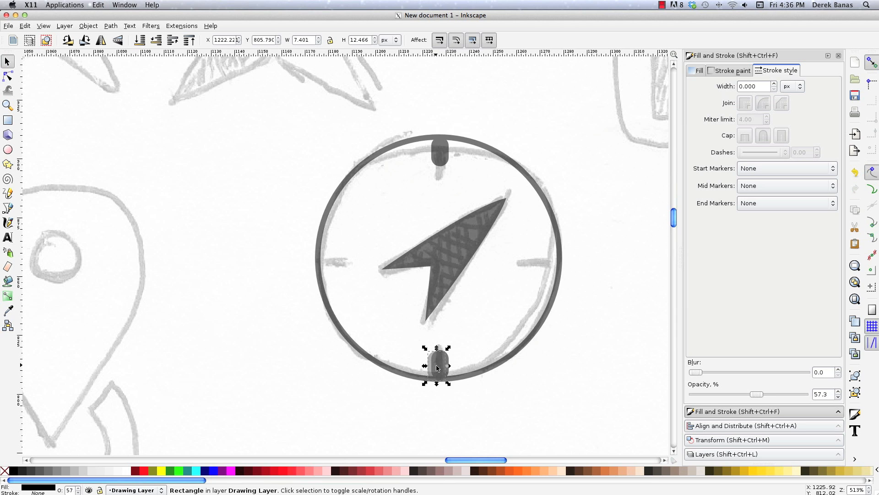
drag(439, 363, 556, 260)
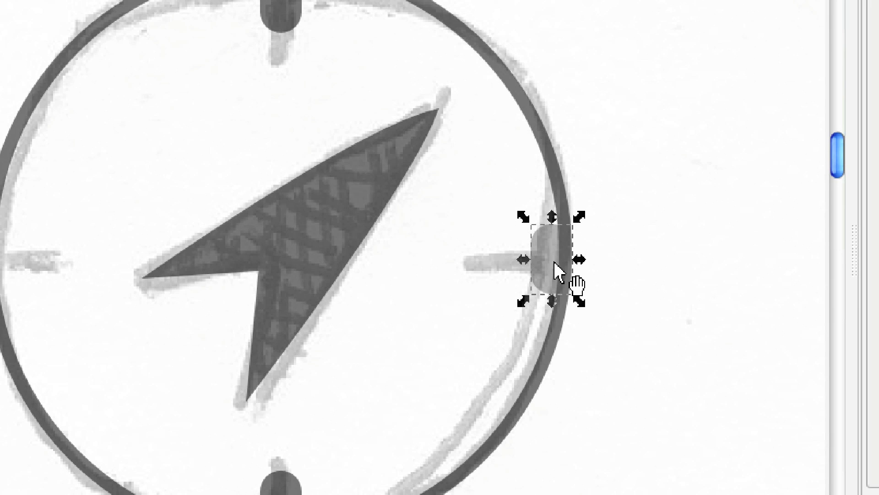
click(556, 262)
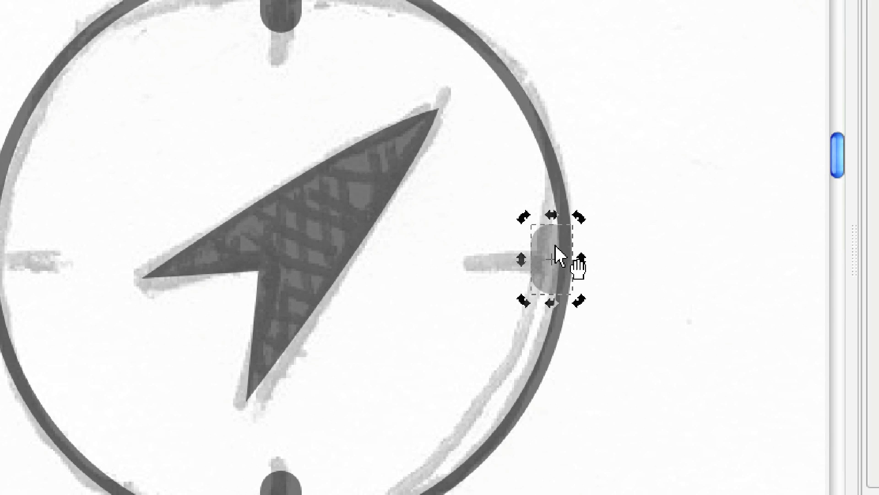
drag(524, 219, 476, 293)
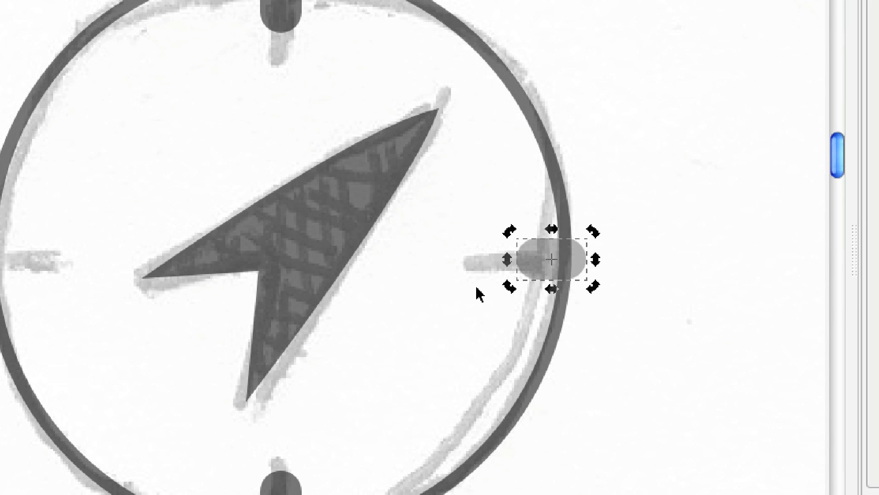
drag(540, 255, 538, 259)
key(Left)
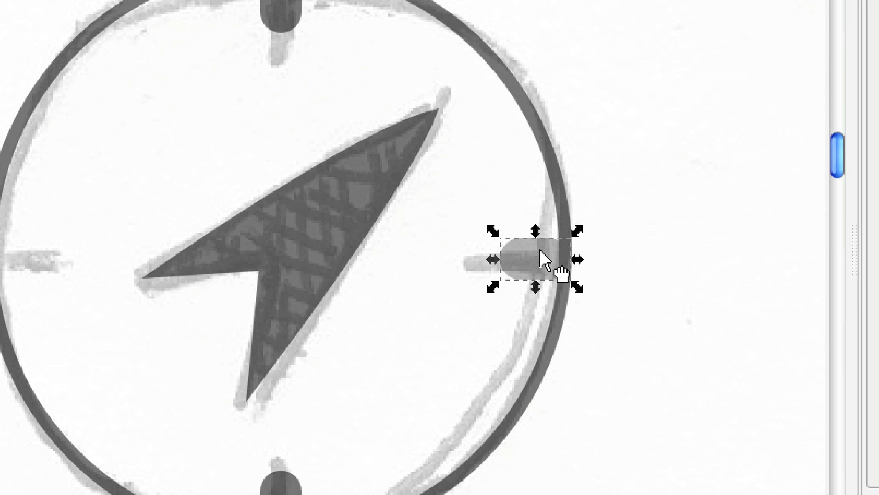
Duplicate the horizontal east tick mark and place the copy at the compass's west point, just inside the circle.
key(ctrl+d)
drag(542, 257, 114, 268)
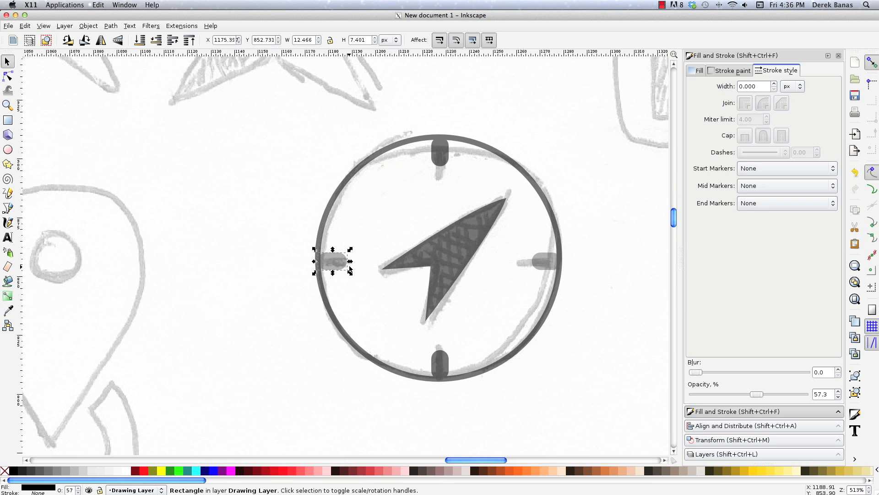
click(277, 291)
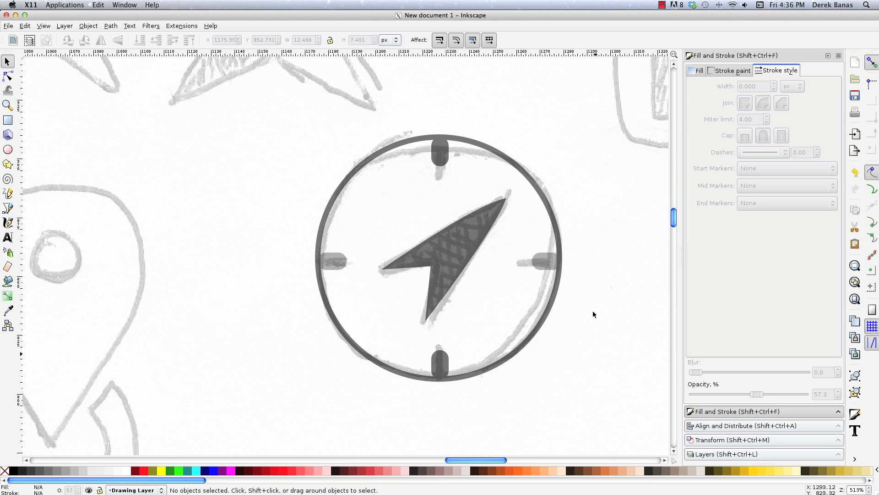
Start a new text object just beside the "You" lettering of the YouTube sketch.
drag(491, 460, 534, 455)
drag(675, 224, 676, 210)
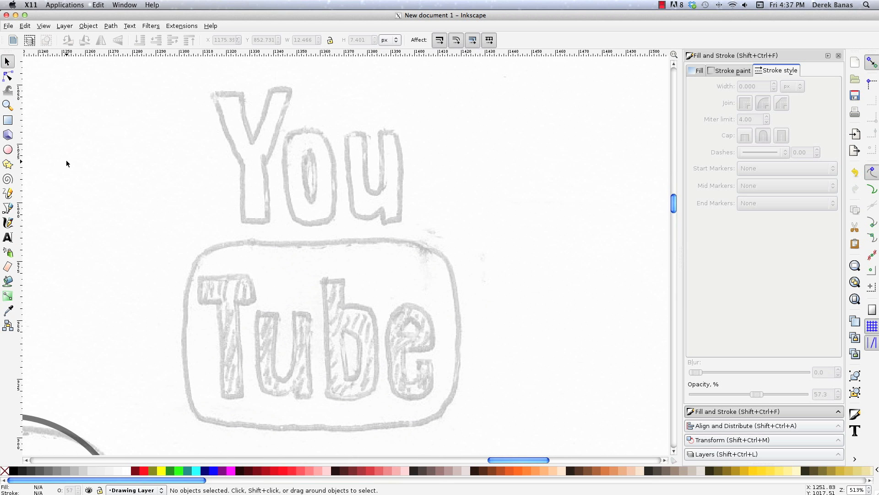
click(7, 236)
click(410, 213)
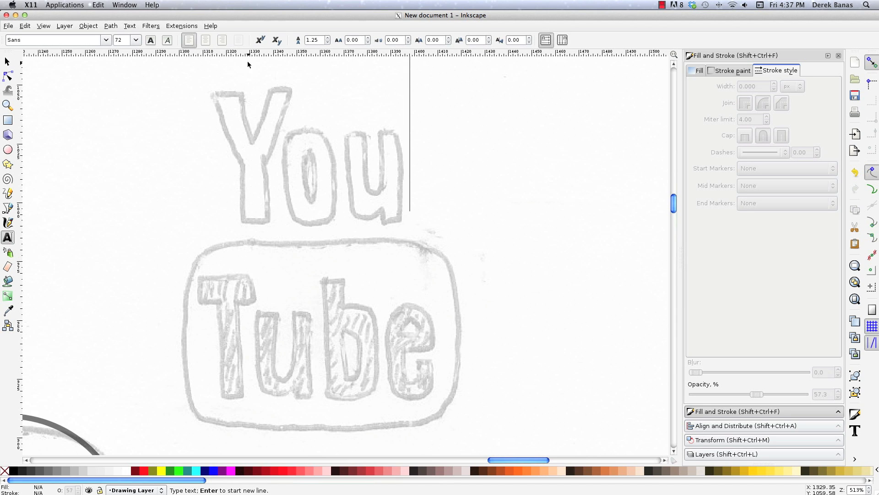
click(106, 41)
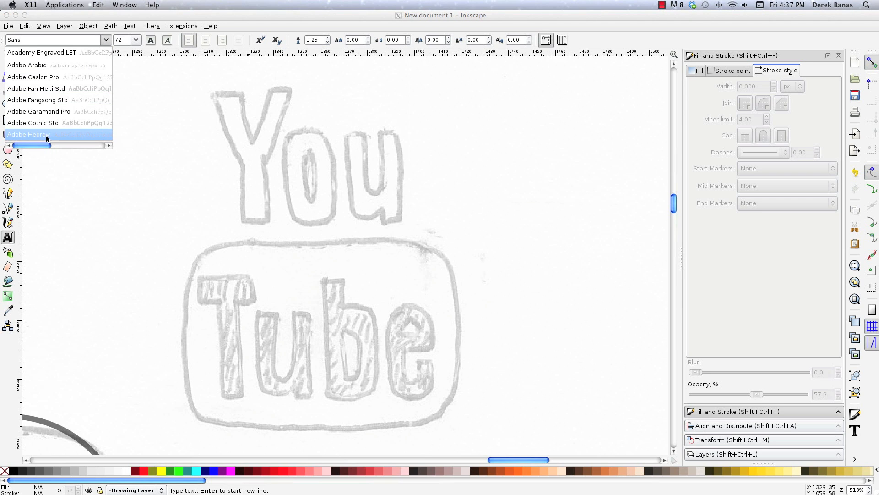
click(130, 26)
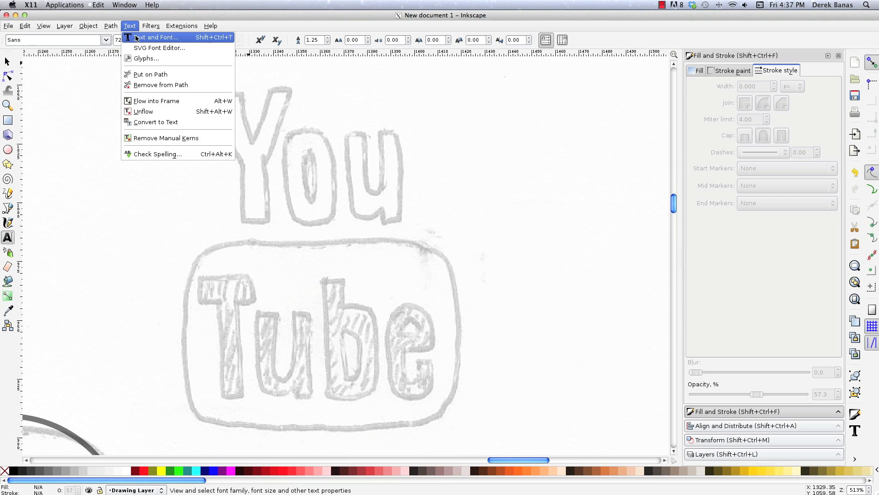
click(147, 37)
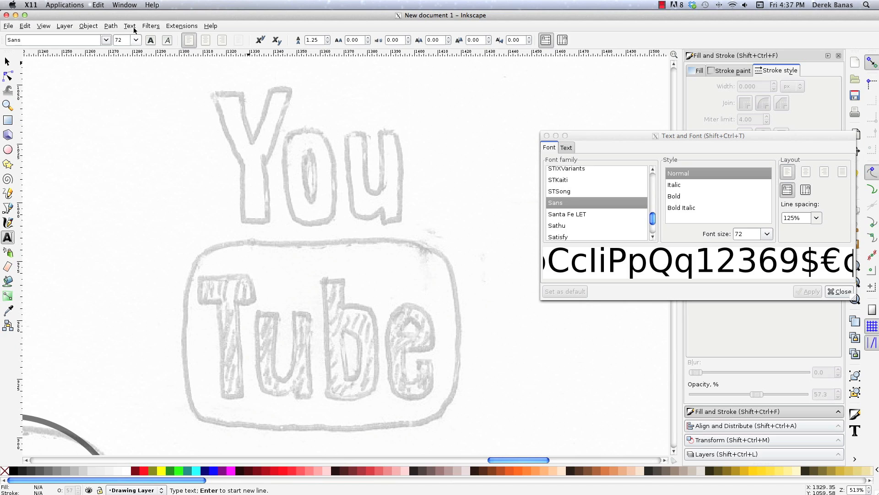
click(547, 136)
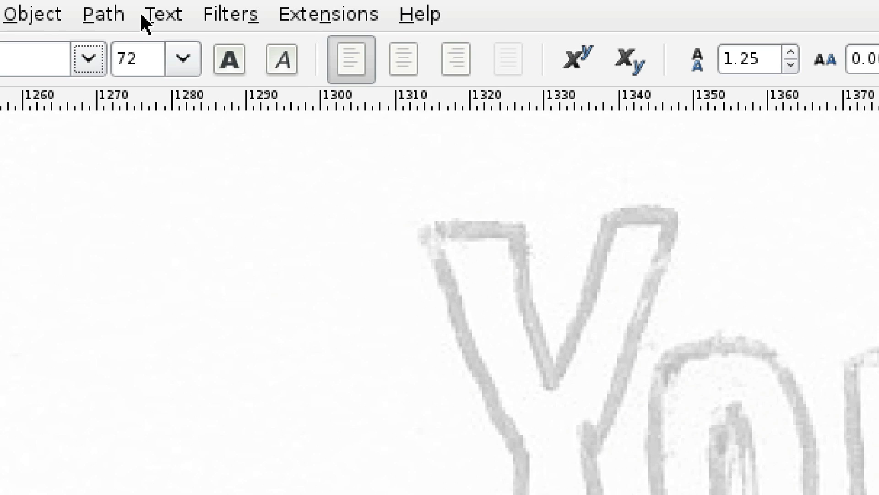
Set the new text's font family to HeadLineA and enter "You".
click(123, 26)
click(133, 35)
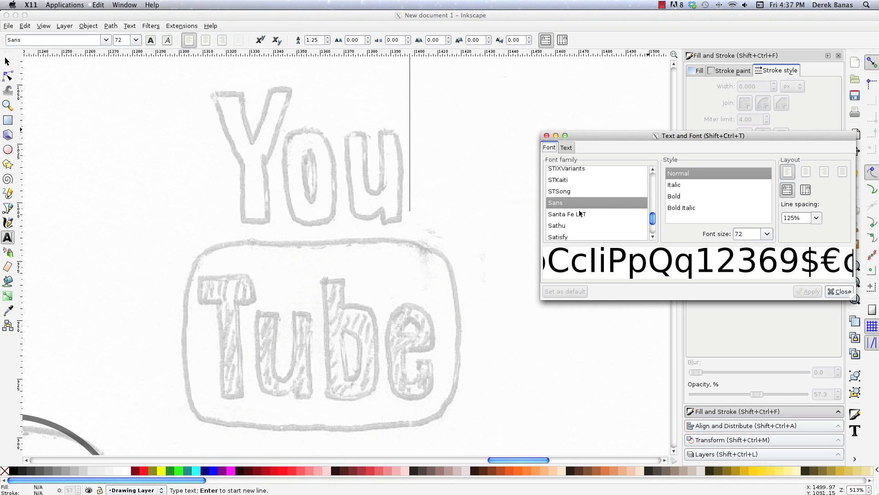
drag(655, 219, 655, 199)
click(582, 172)
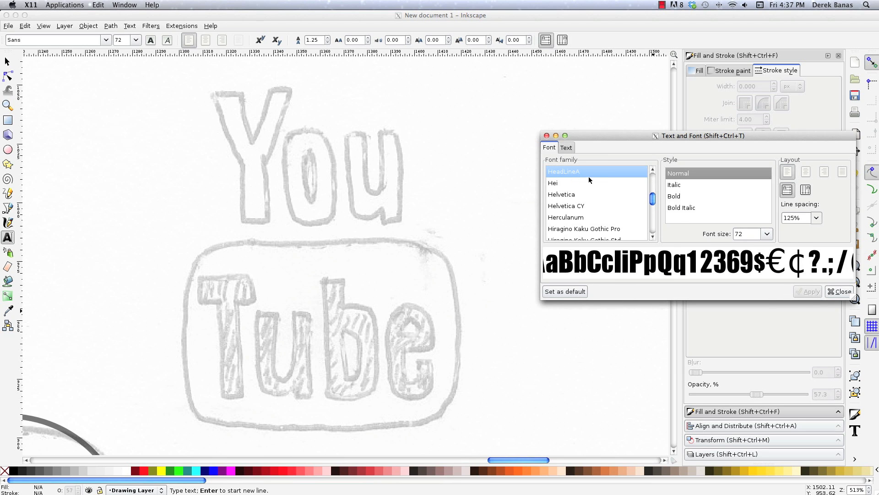
click(840, 292)
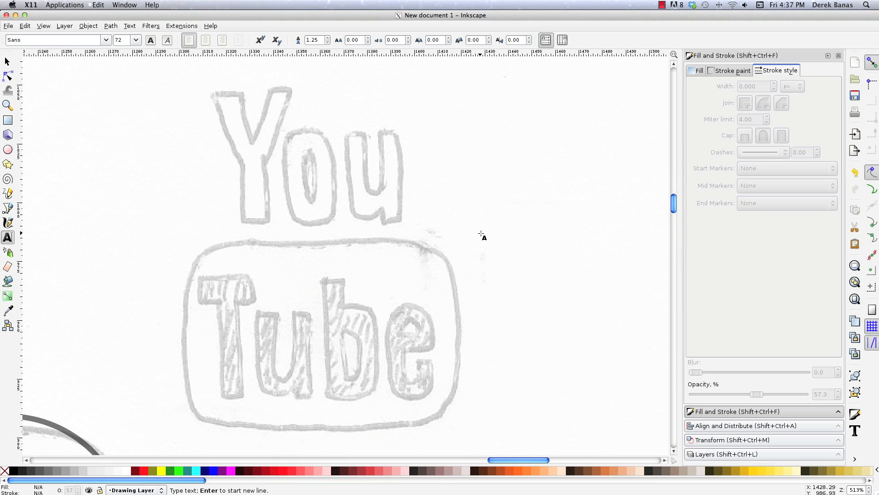
text(You)
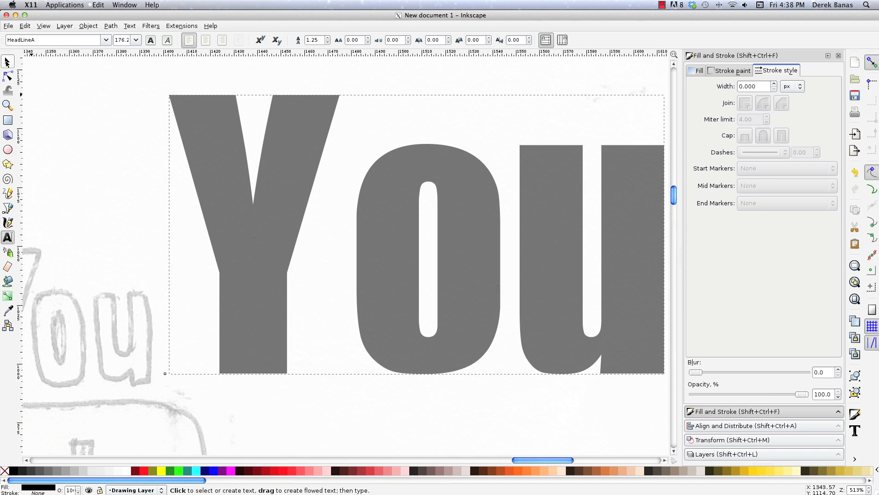
Set the font size of the "You" text to 20.
click(7, 61)
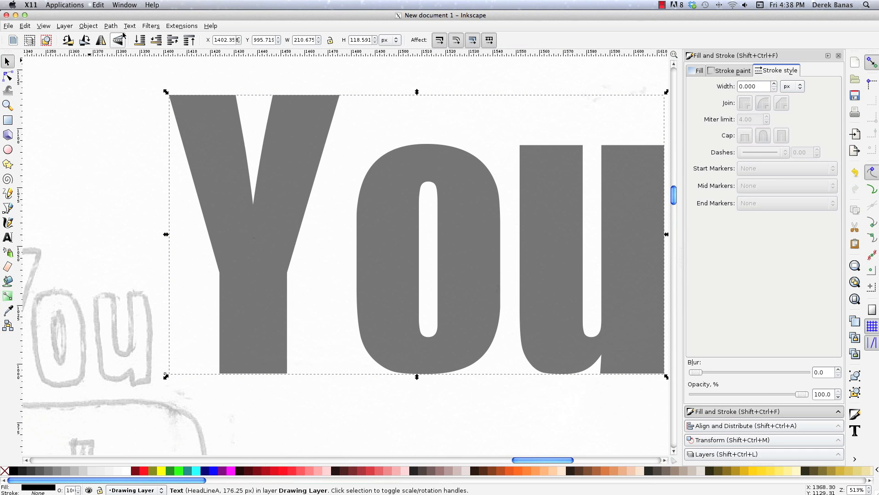
double_click(584, 210)
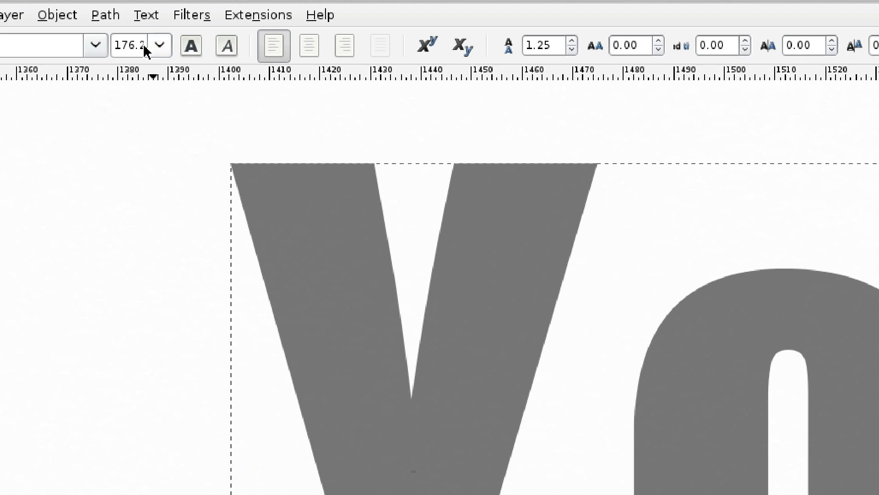
click(137, 39)
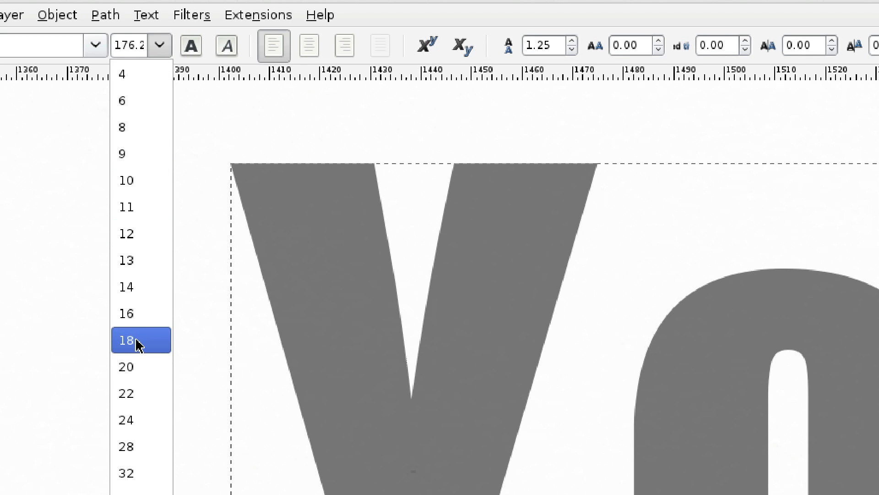
click(137, 367)
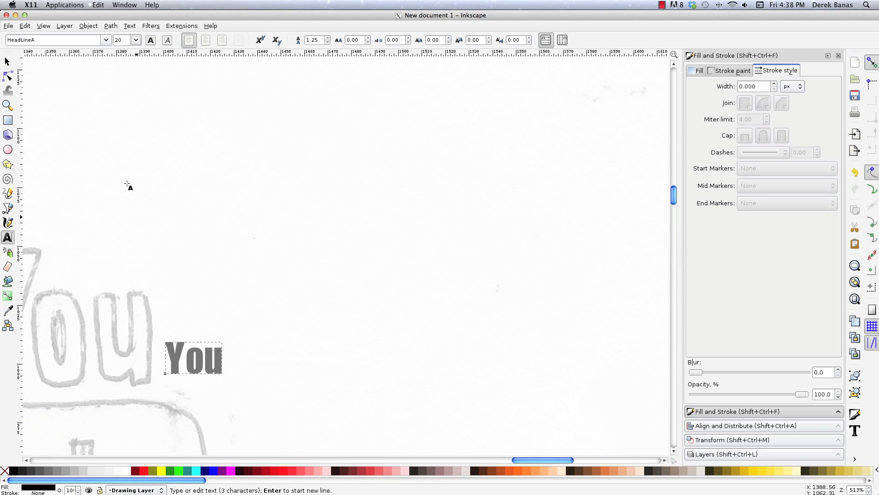
Scale the "You" text up to about 82 by 48 px and position it over the sketched "You" lettering.
key(F1)
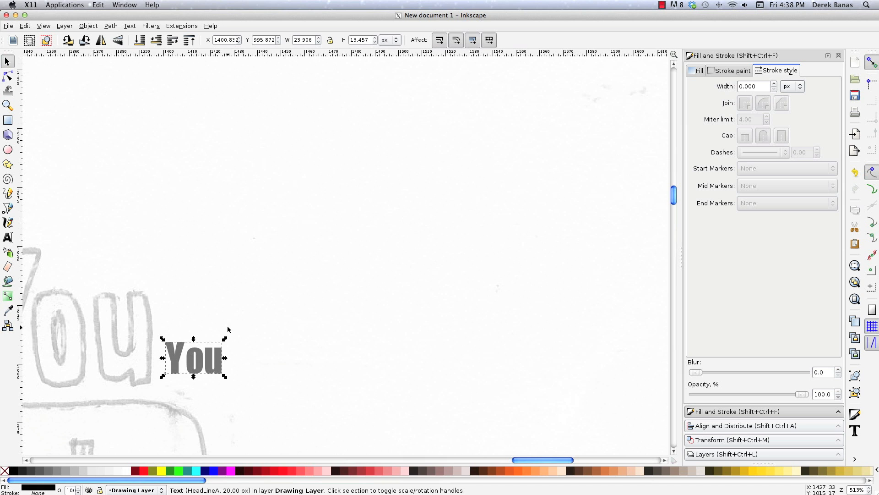
drag(225, 339, 409, 254)
drag(522, 462, 500, 462)
drag(522, 324, 323, 325)
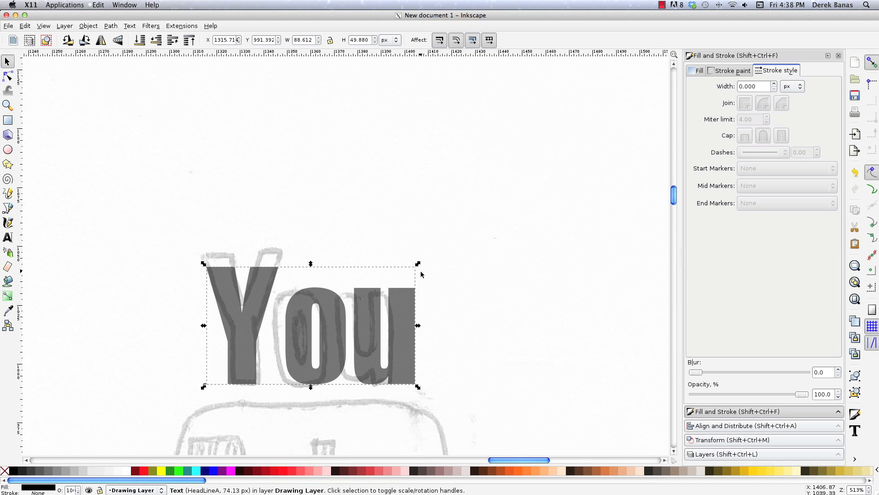
drag(417, 264, 409, 267)
drag(341, 333, 330, 335)
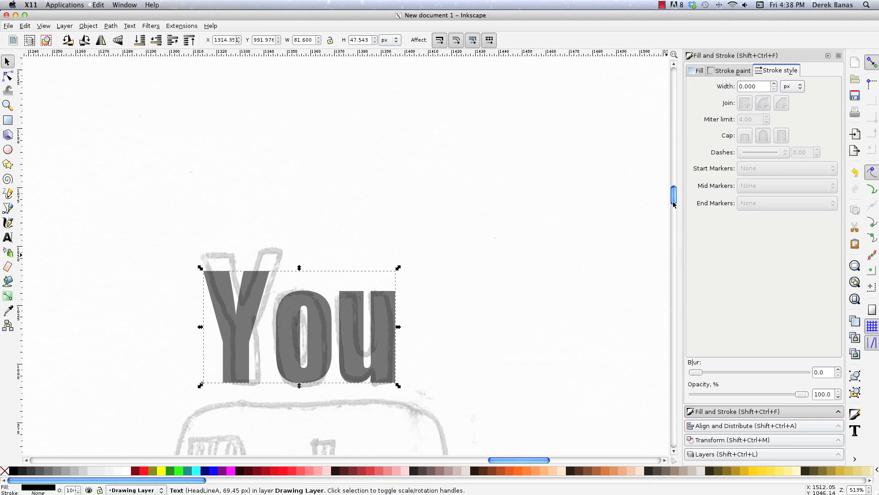
Add a new text object reading "Tube" over the sketched "Tube" lettering inside the rounded frame.
scroll(674, 206, down, 6)
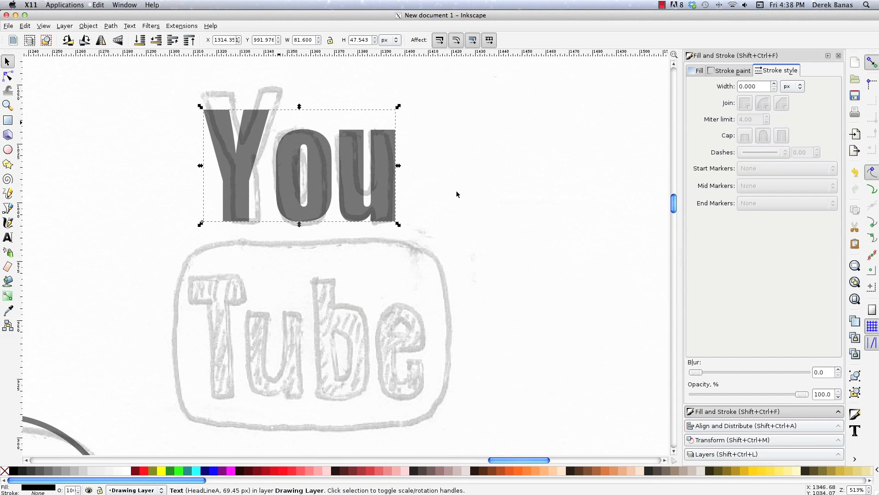
click(177, 159)
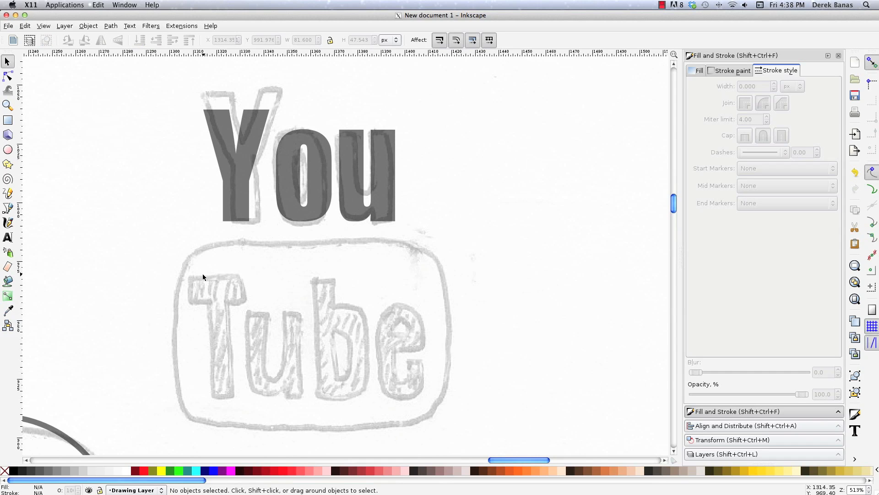
key(t)
click(239, 316)
text(Tube)
click(8, 61)
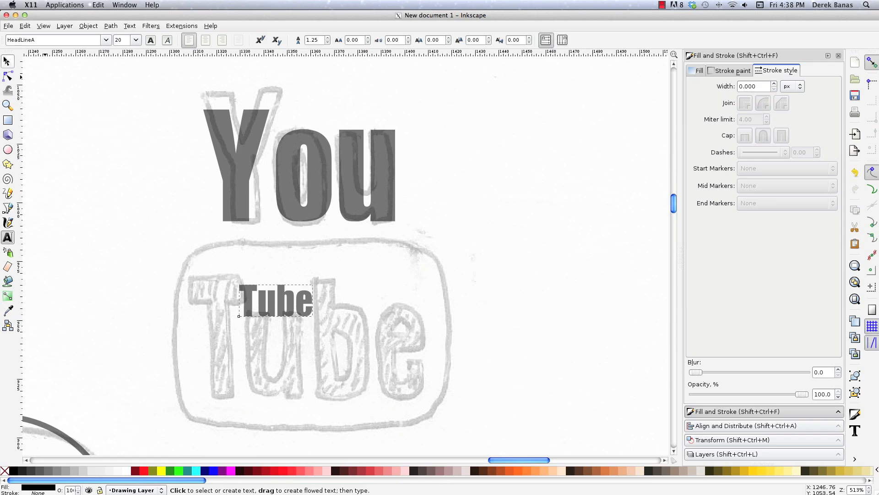
Sample a grey from the "Tube" lettering with the Dropper and apply it as the text's fill.
key(d)
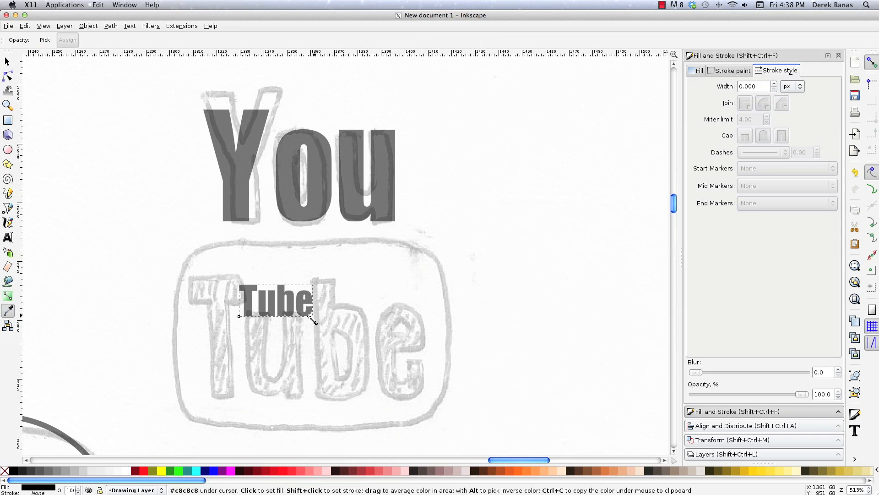
click(269, 310)
key(s)
Set the "Tube" text's font size to 69.45 and move the word over its sketched lettering.
key(t)
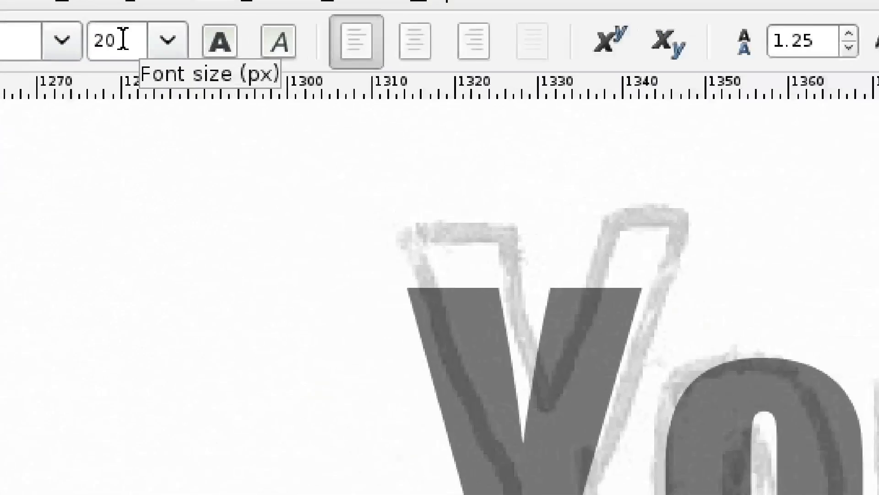
double_click(122, 40)
text(69.45)
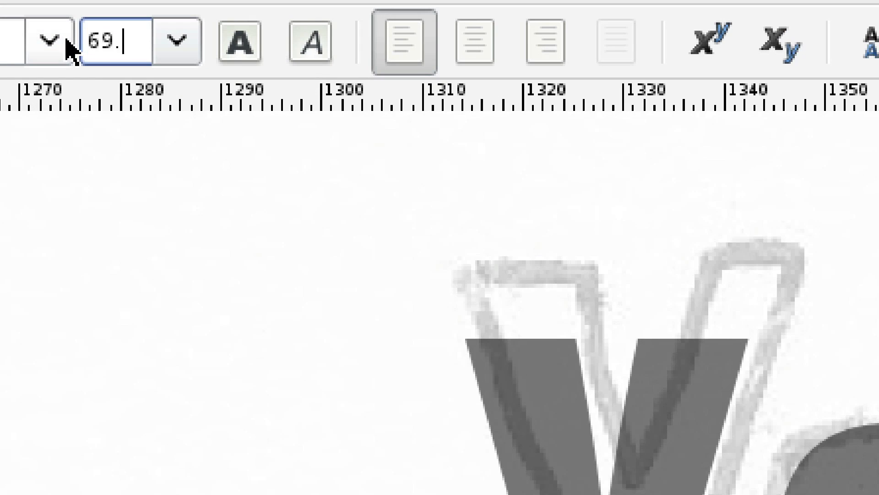
key(Return)
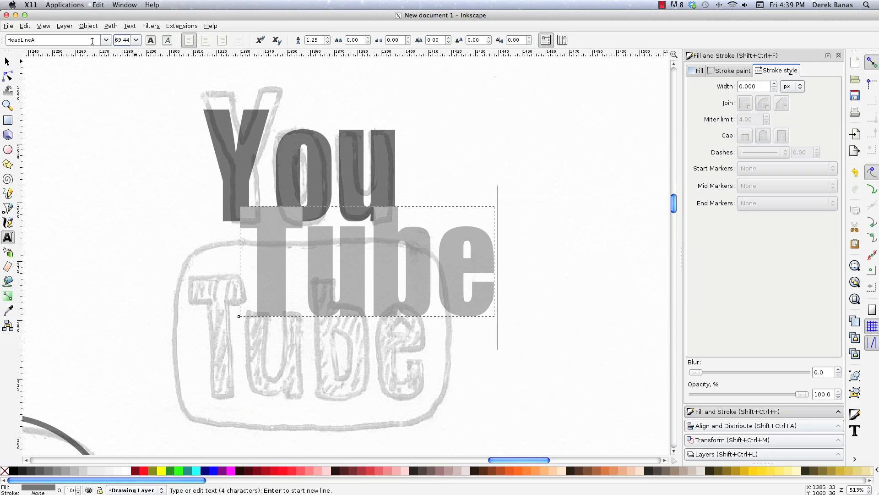
click(7, 61)
drag(323, 280, 263, 351)
click(483, 323)
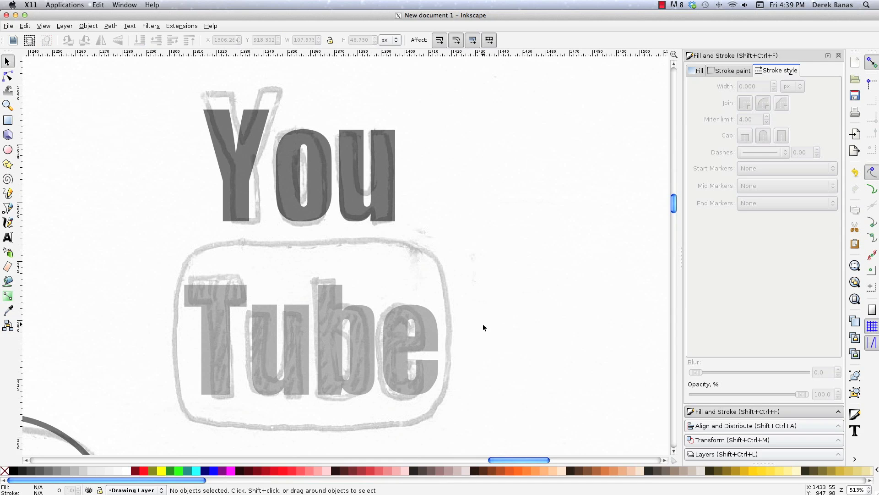
Draw a rectangle about 112 by 75 px over the sketched frame around "Tube" and round its corners.
key(r)
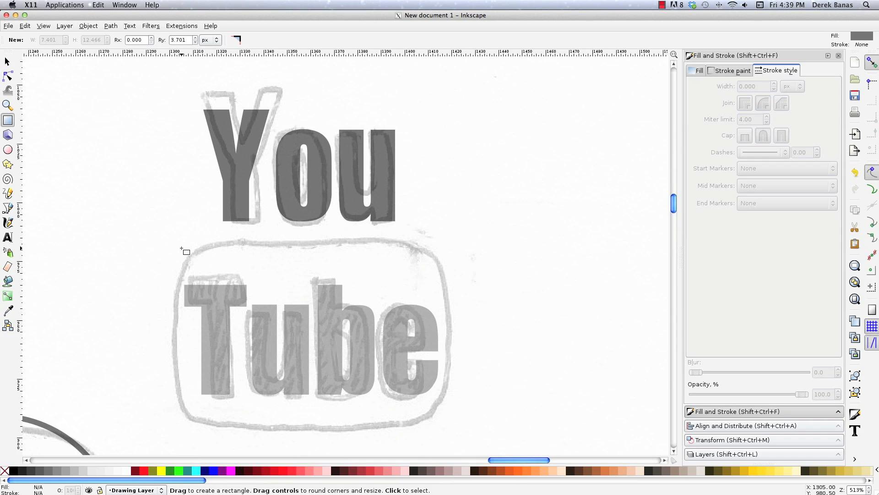
drag(181, 247, 444, 423)
drag(444, 256, 443, 284)
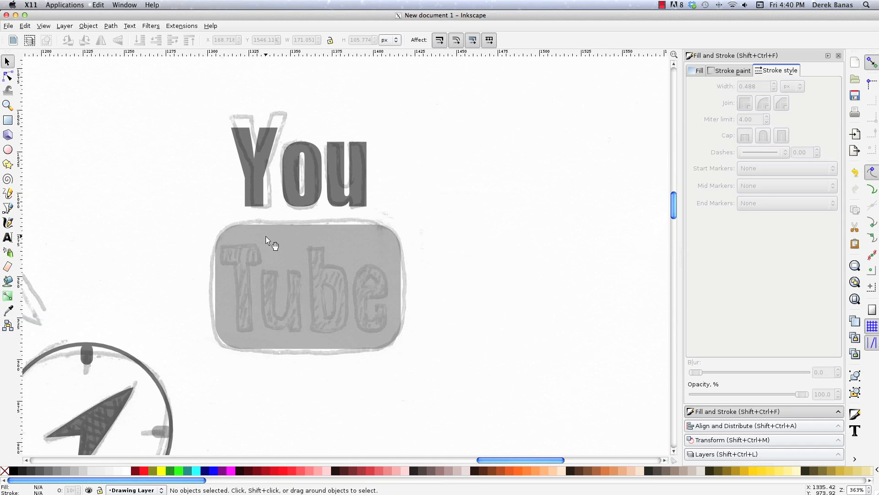
Lower the rounded rectangle to the bottom of the stacking order, behind the "Tube" lettering.
click(263, 235)
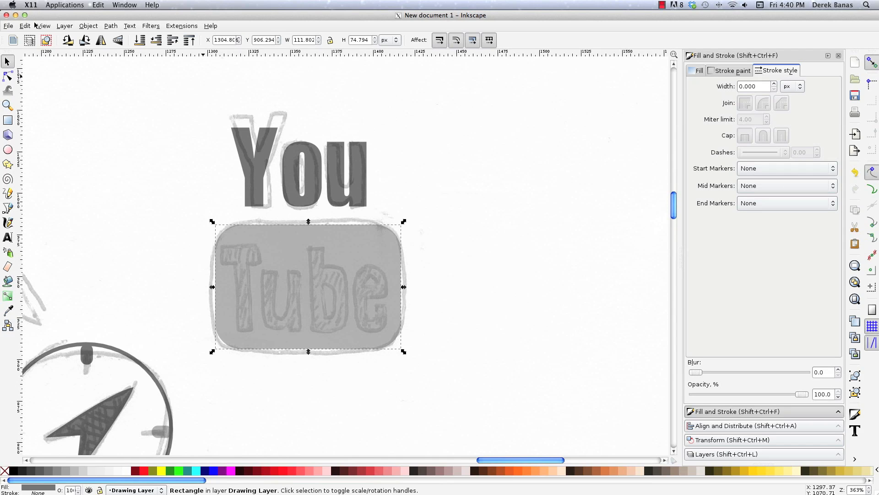
click(101, 27)
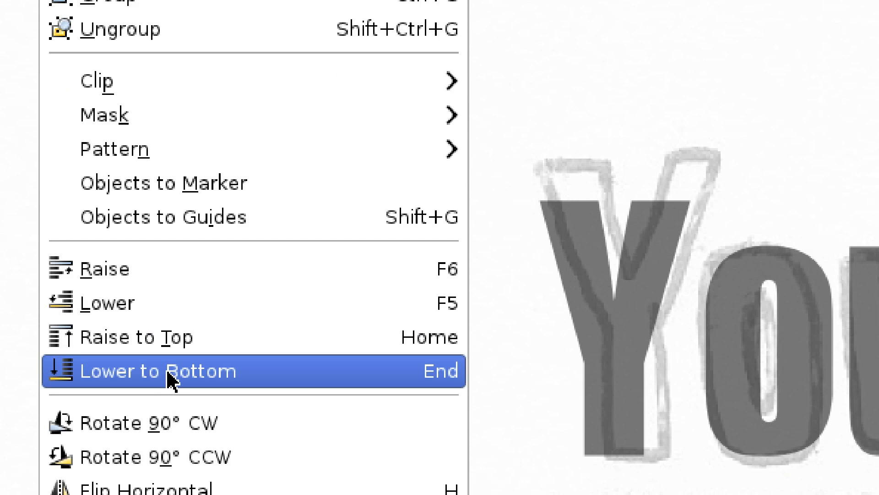
click(170, 385)
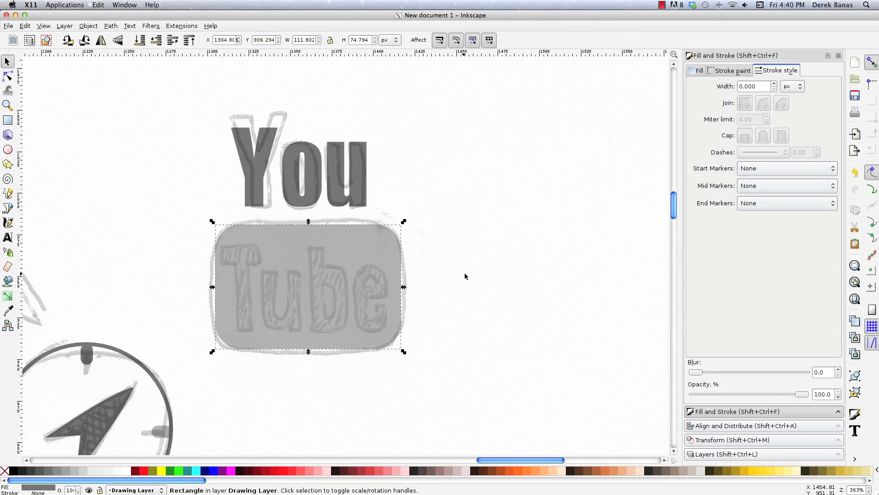
click(466, 276)
Convert the "Tube" text object to a path.
click(341, 285)
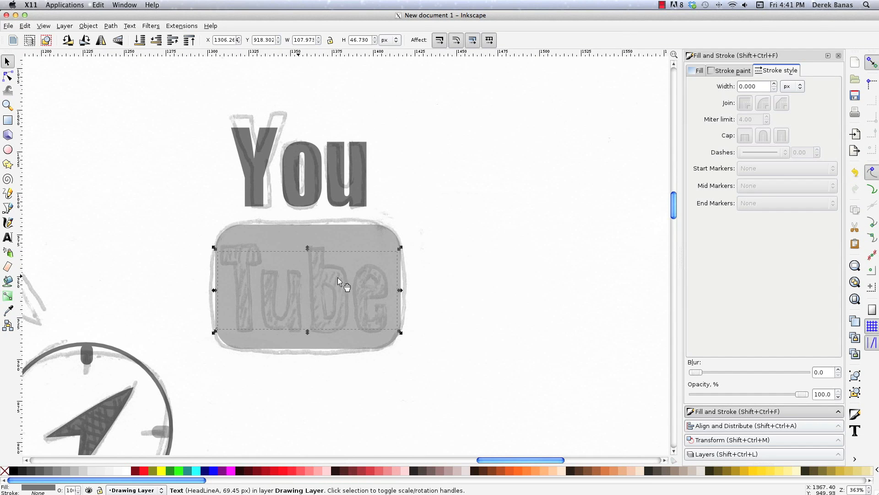
click(118, 27)
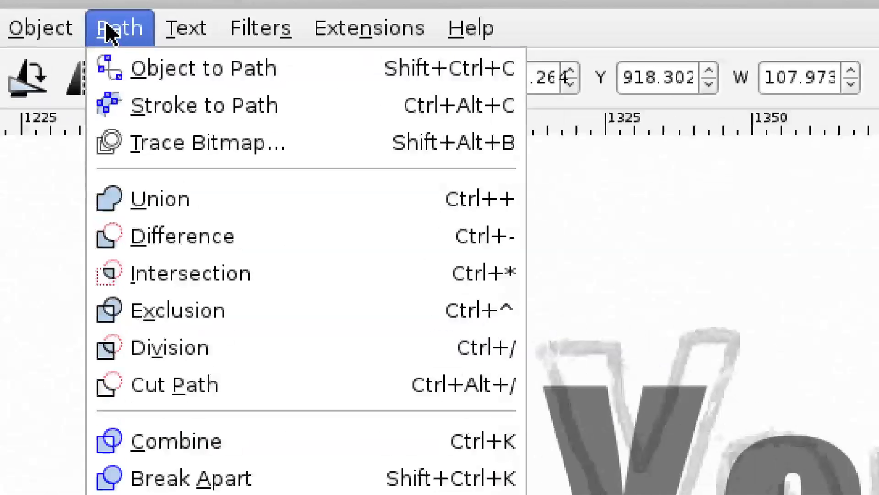
click(186, 88)
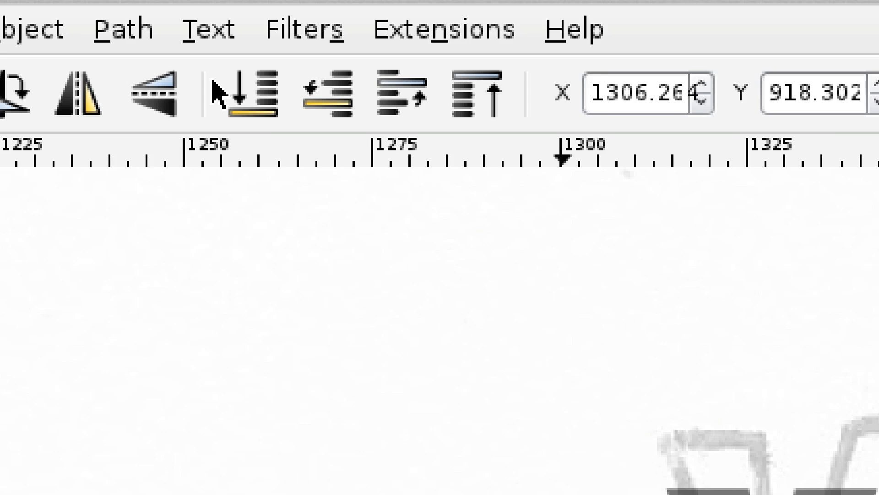
Fill the converted "Tube" lettering with white.
click(148, 243)
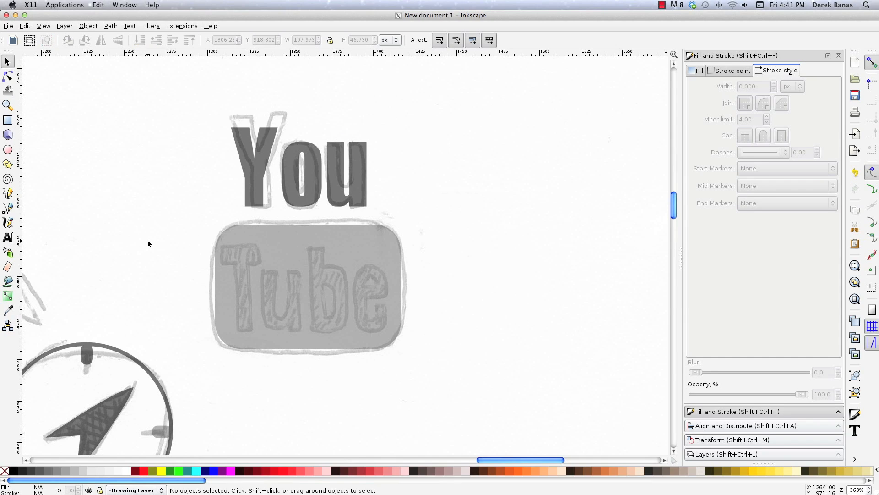
key(Tab)
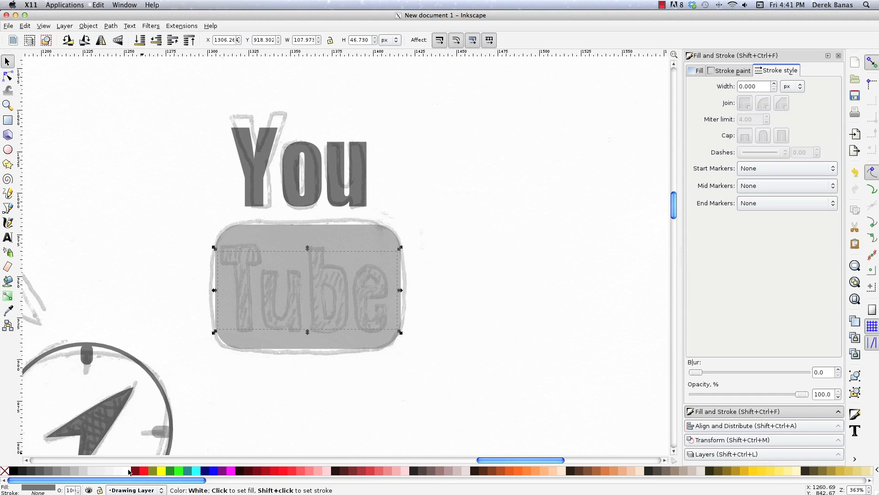
click(117, 469)
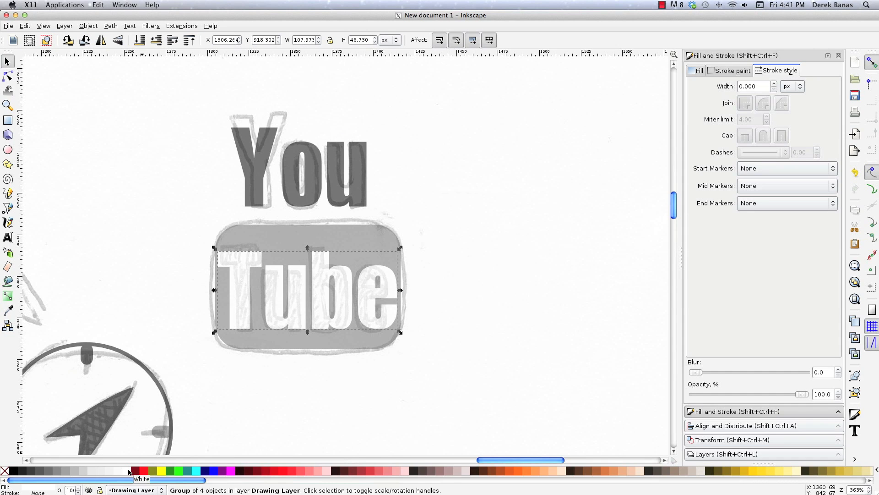
click(480, 264)
Try to convert the white "Tube" group to a path again and bring up its nodes for editing.
click(234, 270)
click(110, 26)
click(119, 37)
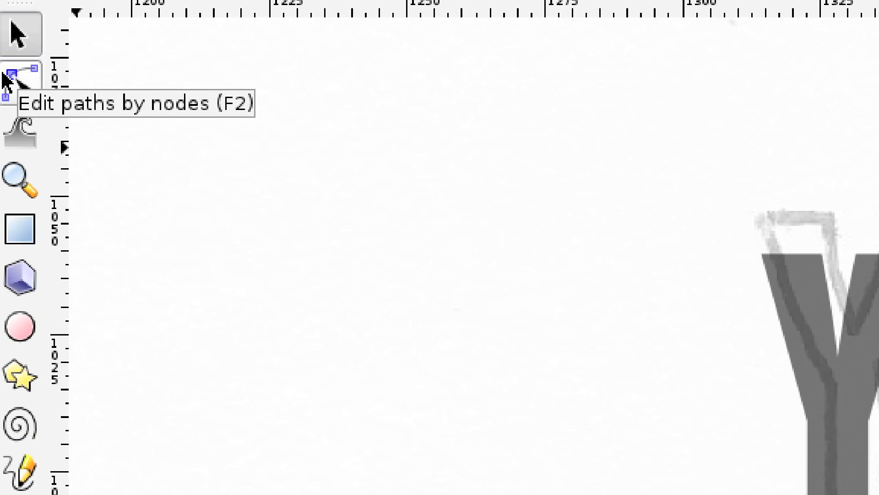
click(7, 76)
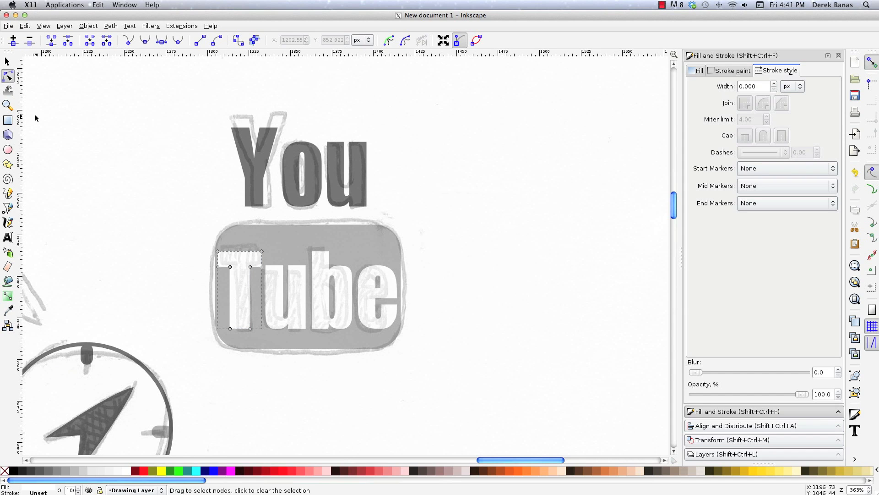
key(s)
Ungroup the "Tube" lettering into separate letter paths and clear the selection.
click(247, 232)
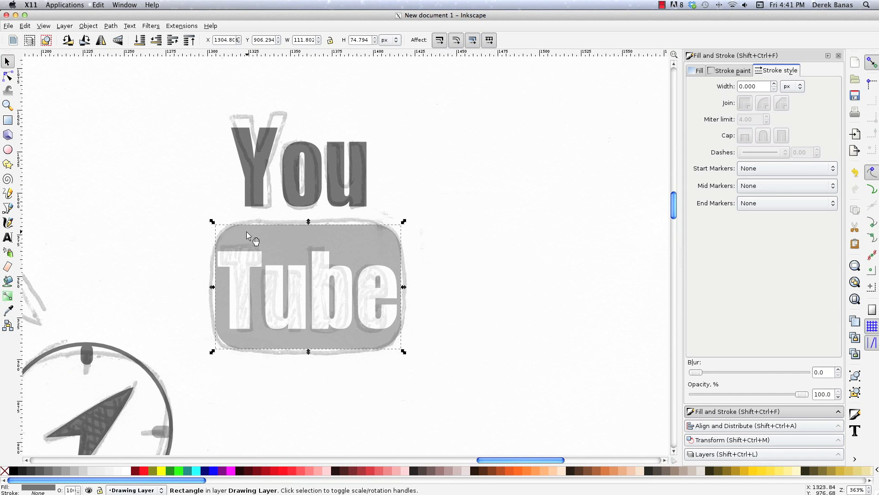
click(247, 263)
click(89, 26)
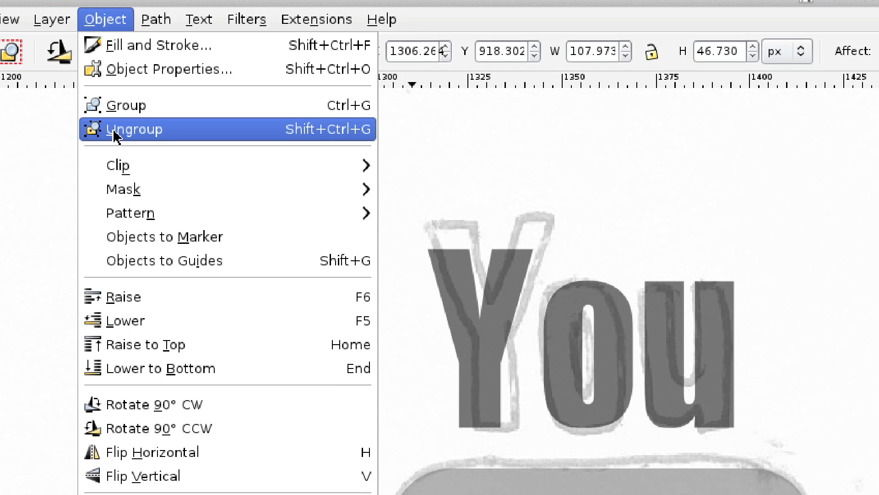
click(94, 75)
key(Escape)
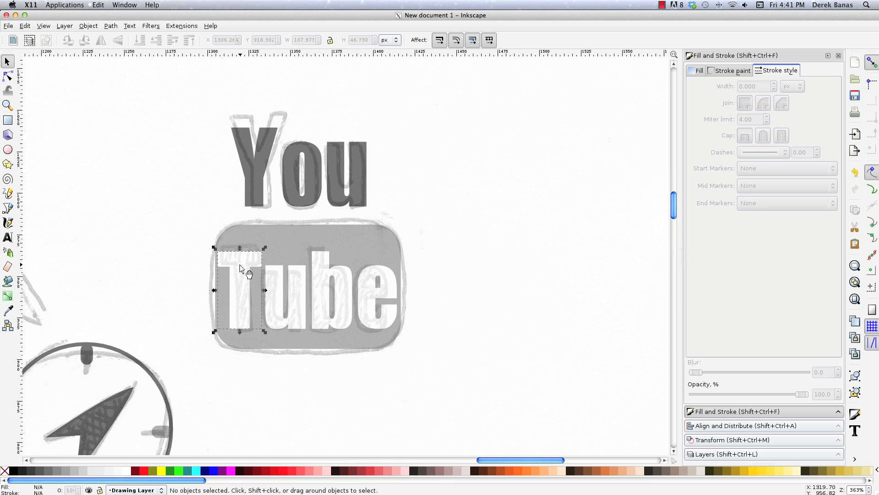
Subtract the letter "T" from the rounded rectangle with a path Difference.
click(239, 263)
shift+click(259, 235)
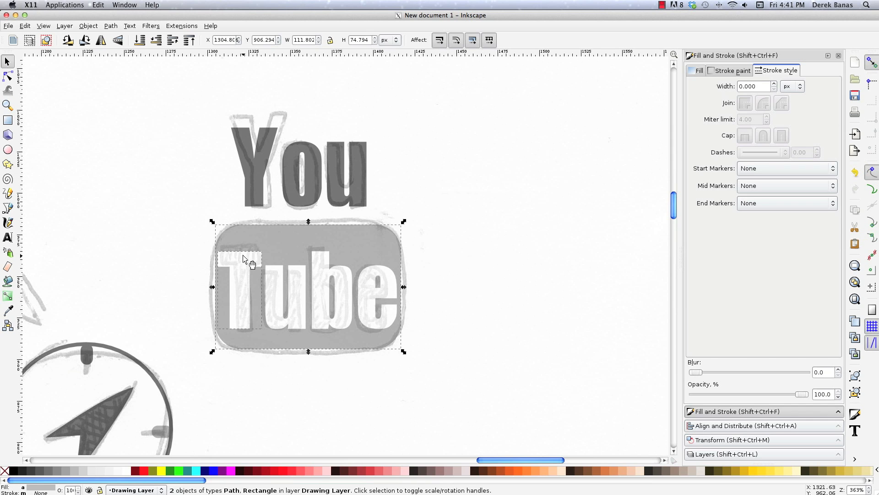
click(111, 26)
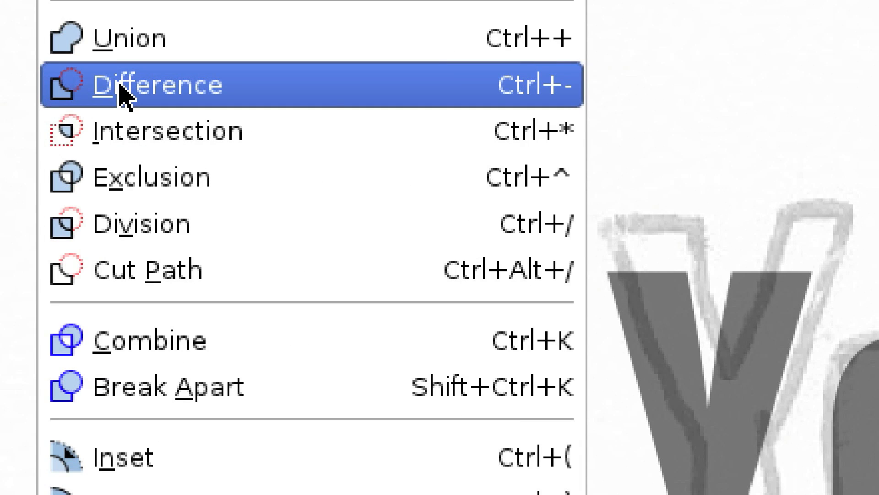
click(122, 89)
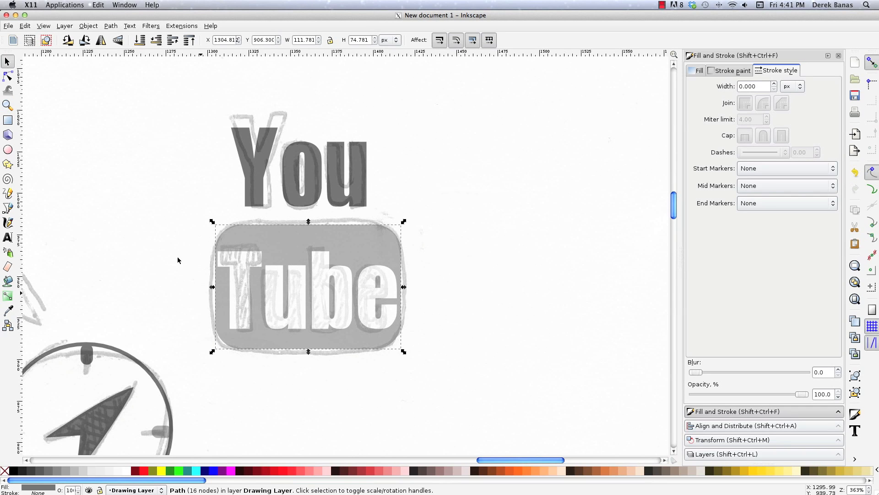
Cut the letter "u" of "Tube" out of the rounded rectangle using Difference.
shift+click(275, 290)
click(111, 27)
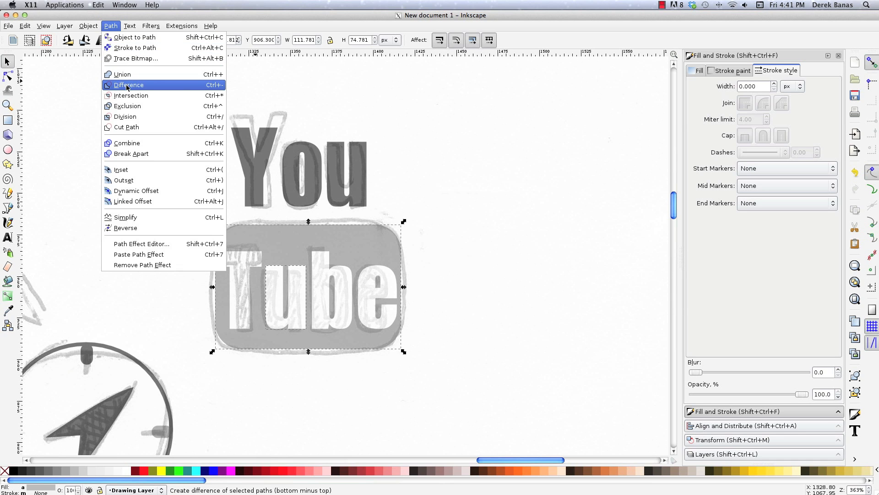
click(128, 88)
Cut the letter "b" out of the rounded rectangle using Difference.
shift+click(330, 275)
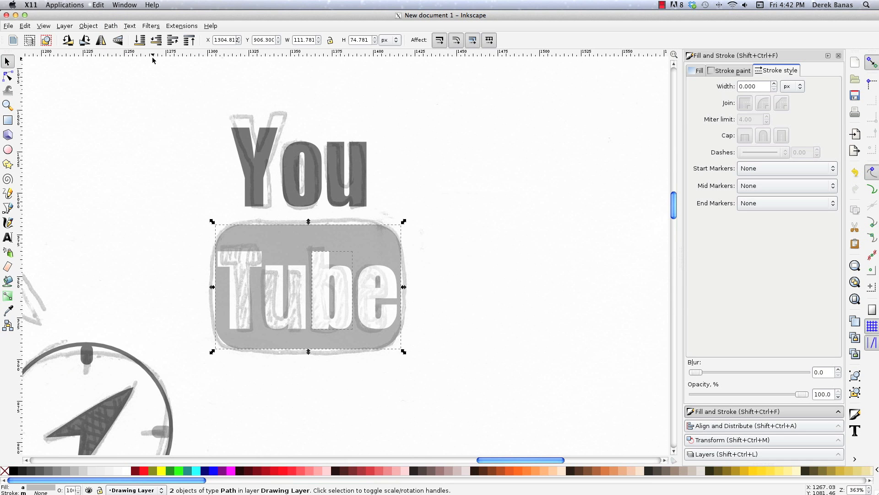
click(111, 26)
click(127, 87)
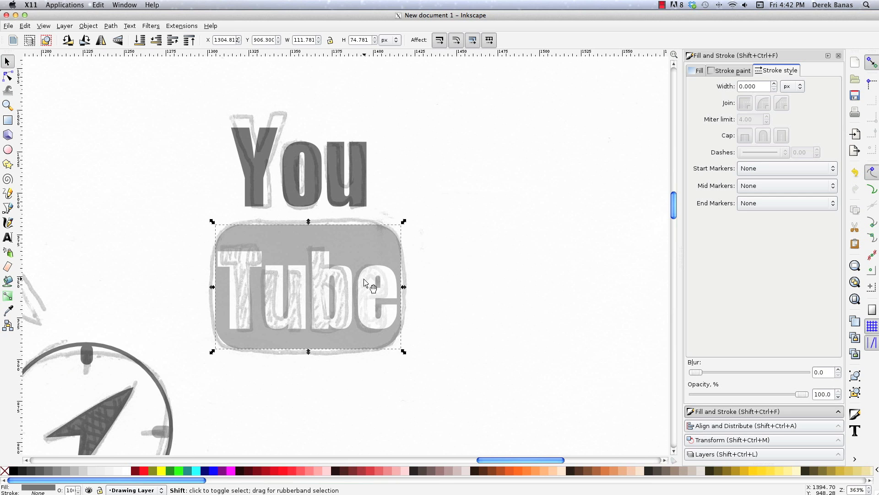
Cut the letter "e" of "Tube" out of the rounded rectangle using Difference.
shift+click(362, 277)
click(114, 26)
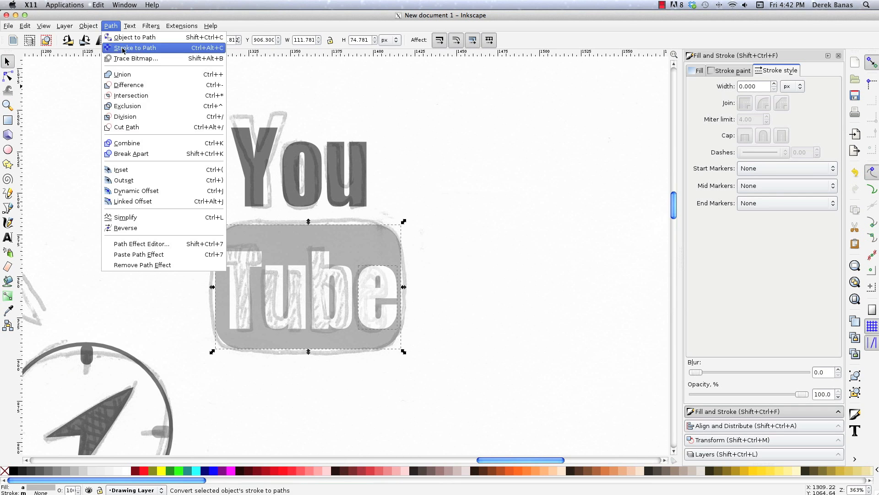
click(128, 87)
Select the whole YouTube logo and move it off the scanned sketch into the empty area beside it.
click(452, 375)
drag(453, 377, 199, 101)
drag(353, 250, 445, 232)
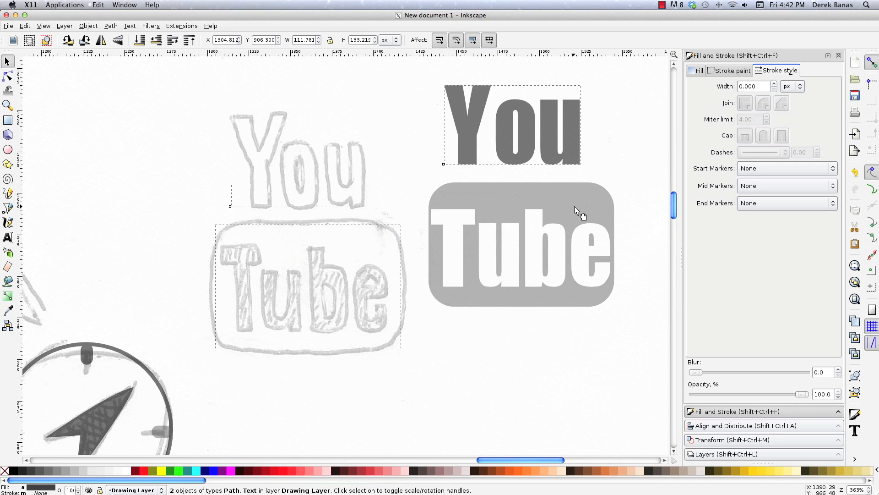
drag(576, 209, 583, 209)
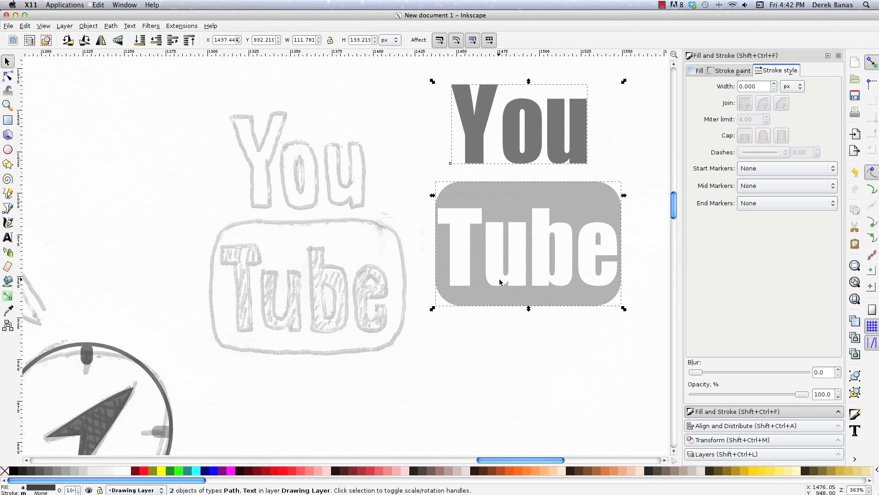
Unlock Layer 1 and delete the scanned sketch image from it.
key(z)
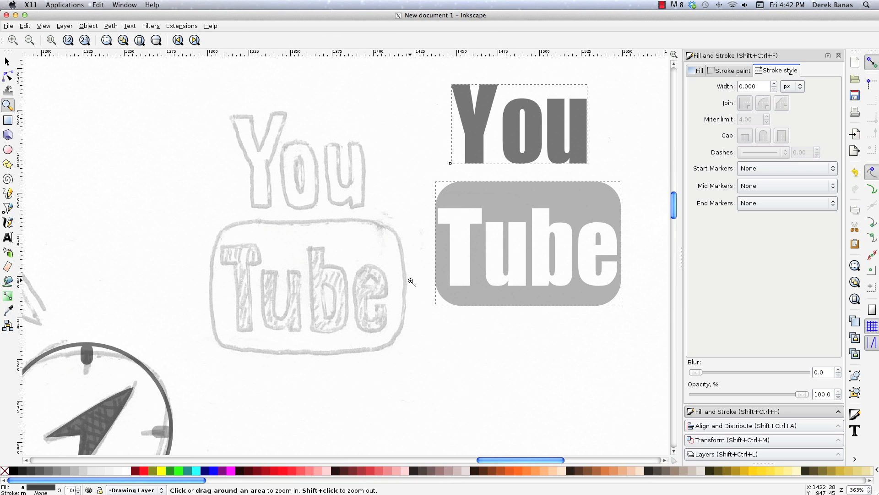
scroll(412, 282, down, 5)
key(s)
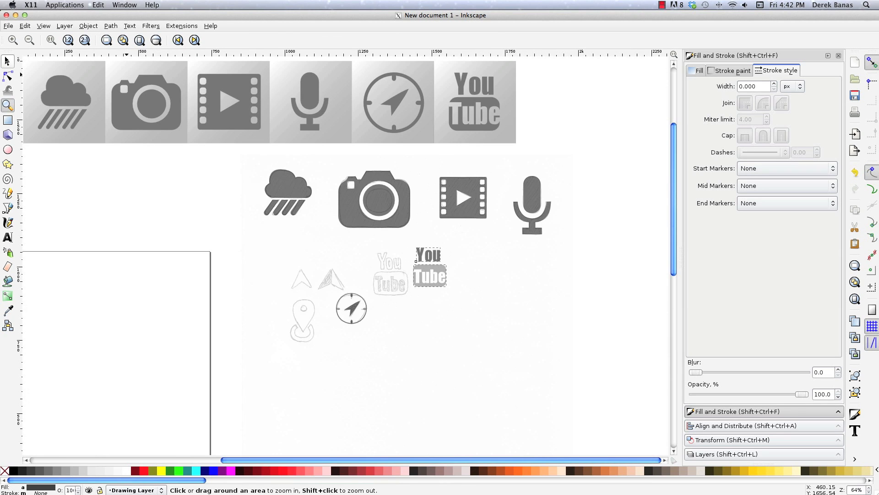
click(308, 253)
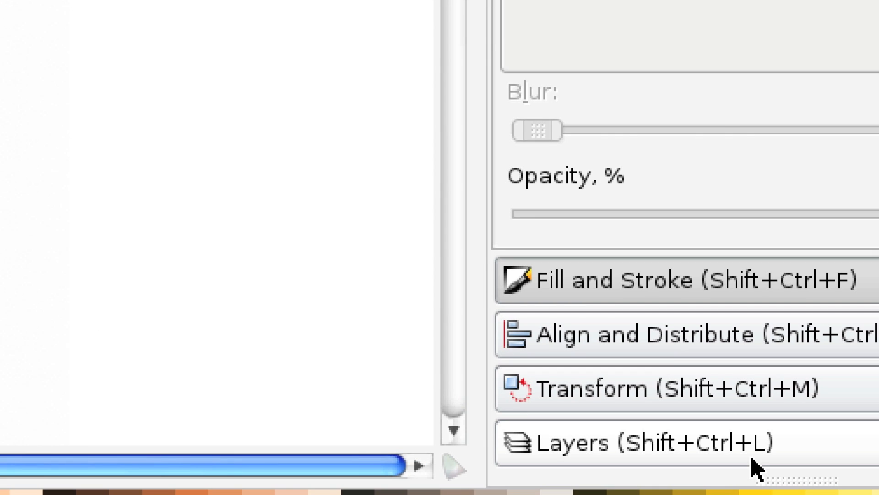
click(741, 456)
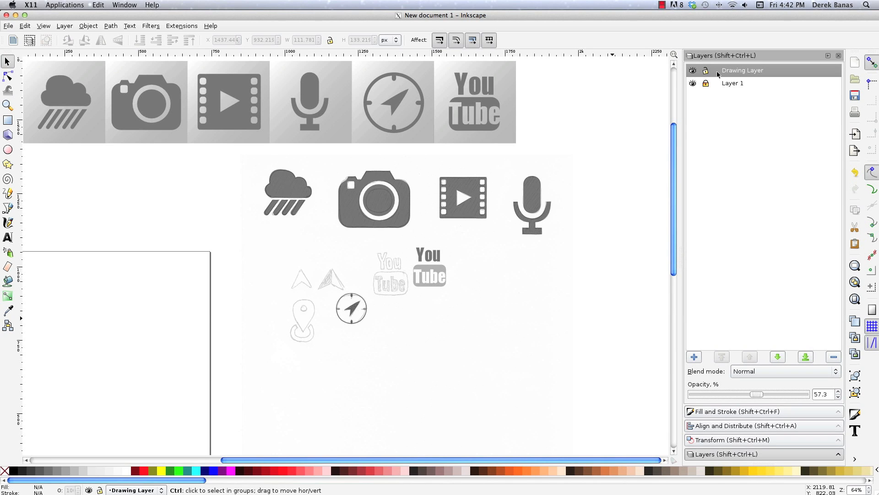
click(733, 83)
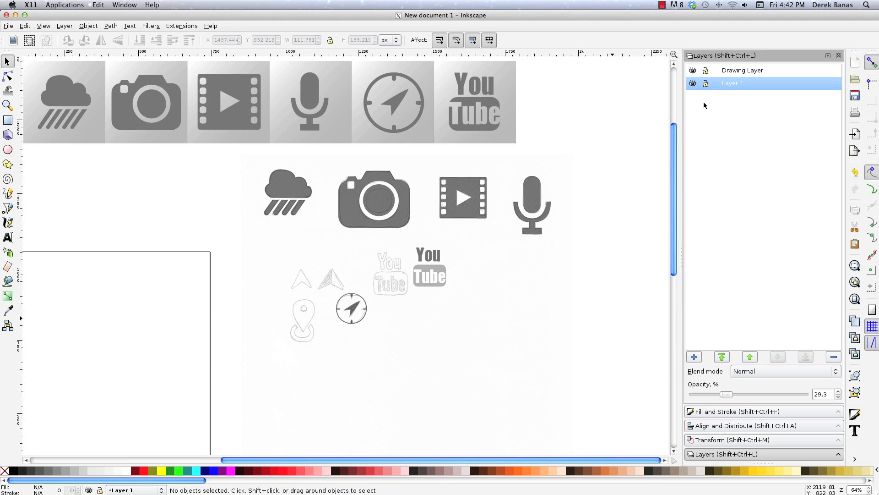
click(518, 328)
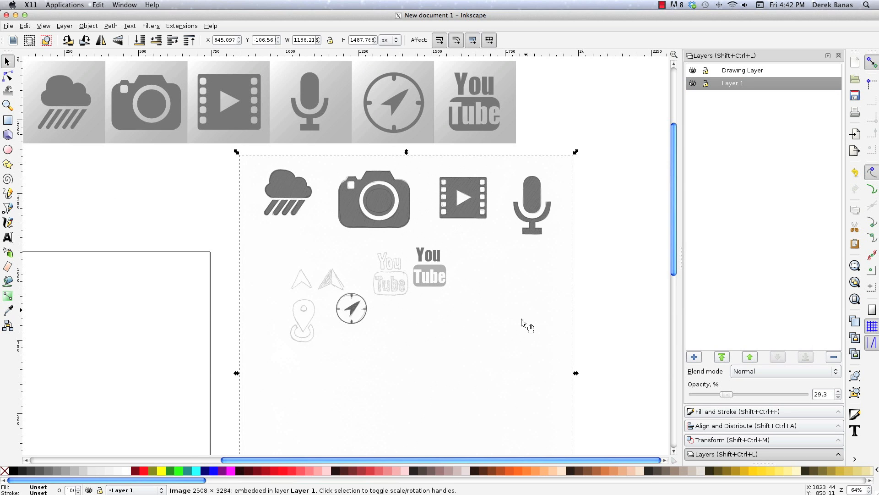
key(Delete)
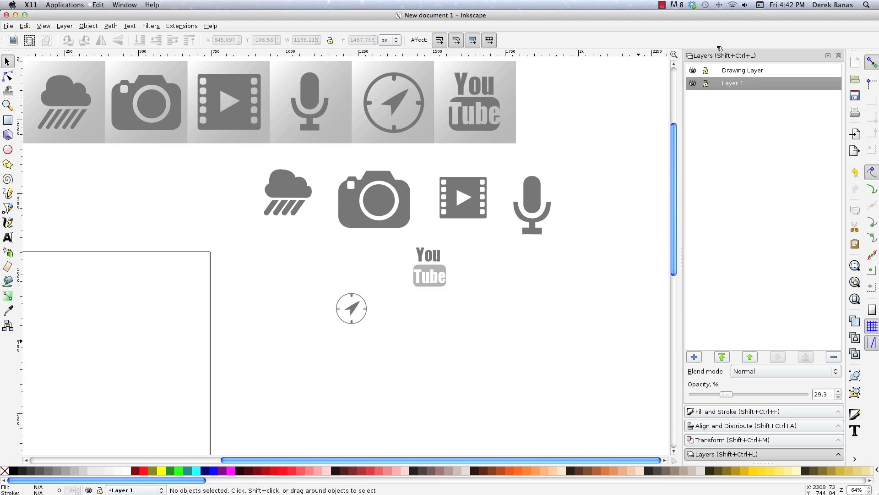
Set the Drawing Layer's opacity to 100% and fill the rounded rectangle of the YouTube logo black.
click(714, 70)
drag(767, 395, 810, 395)
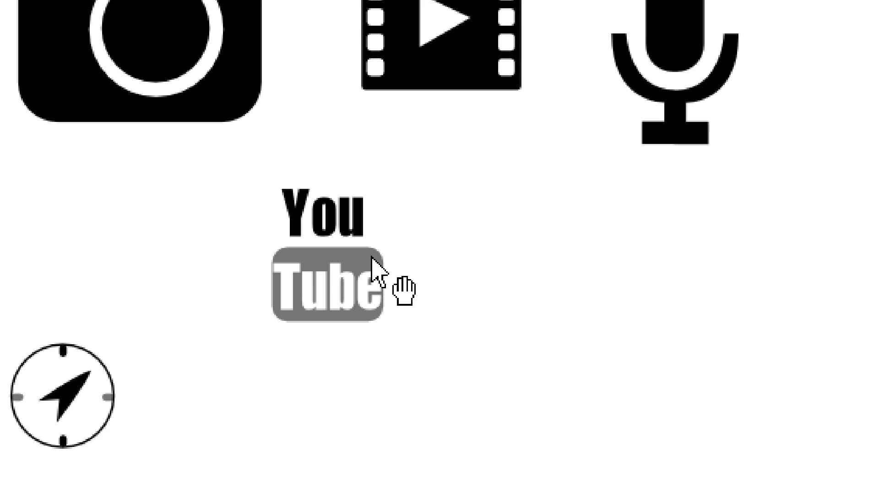
click(363, 258)
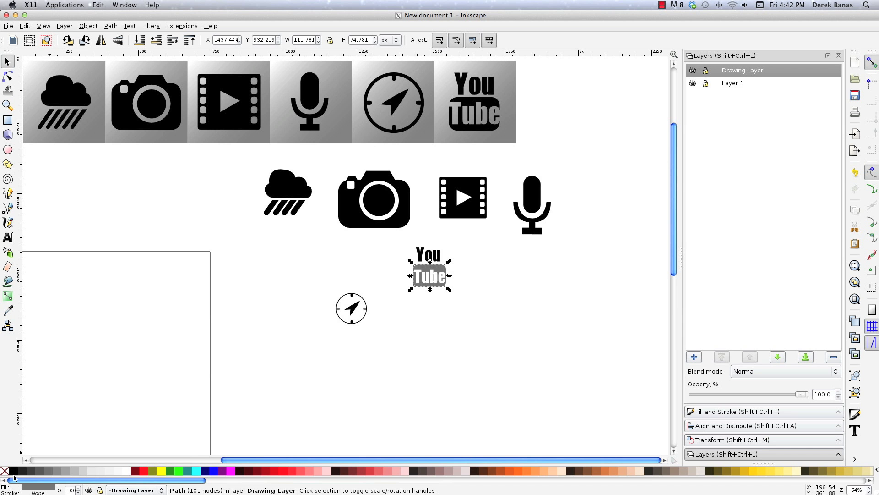
click(14, 471)
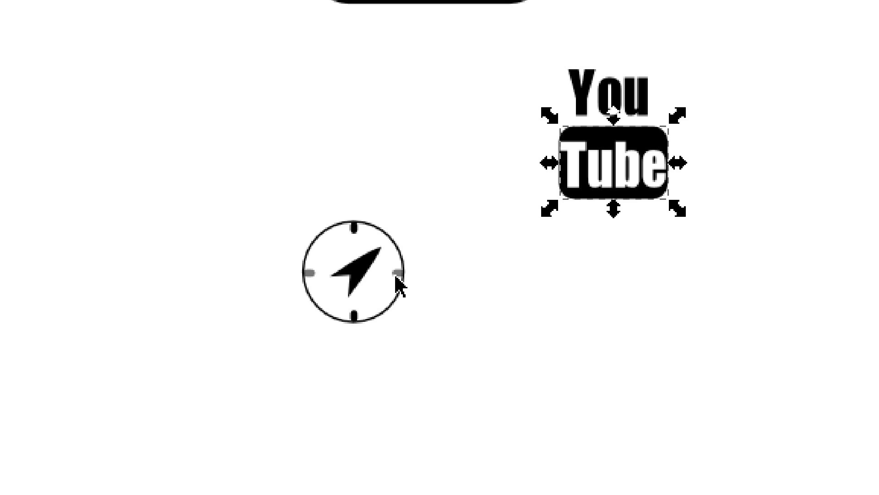
Fill the two grey side ticks of the compass icon black and set their opacity to 100%.
click(365, 310)
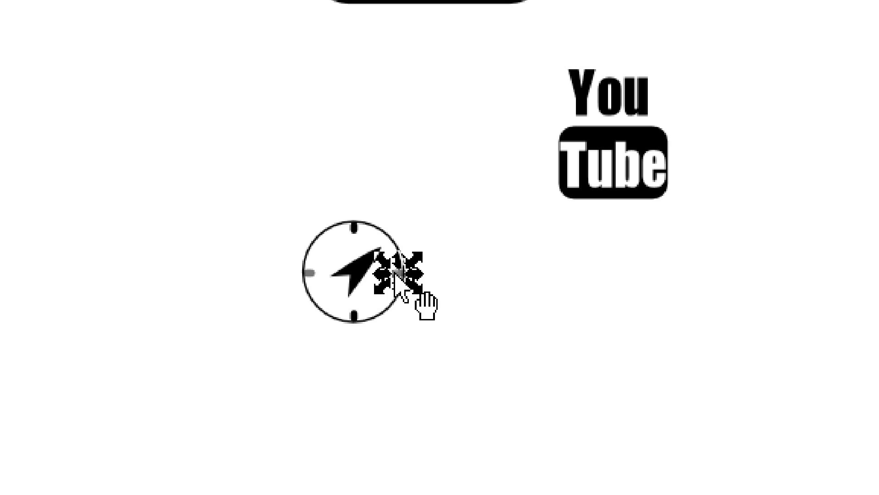
ctrl+shift+click(309, 274)
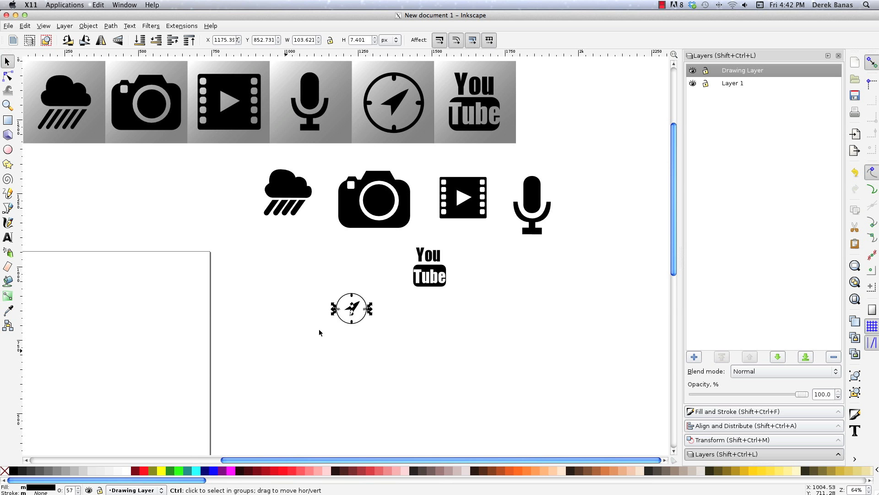
click(15, 471)
click(748, 412)
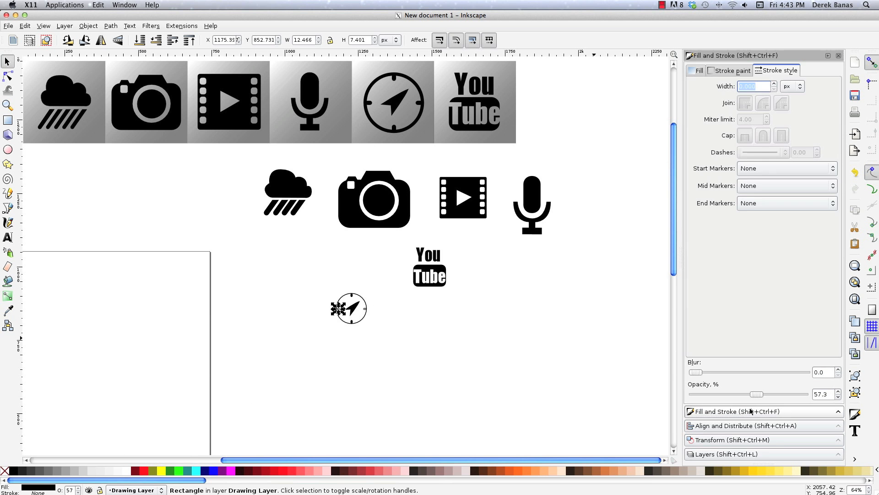
click(38, 488)
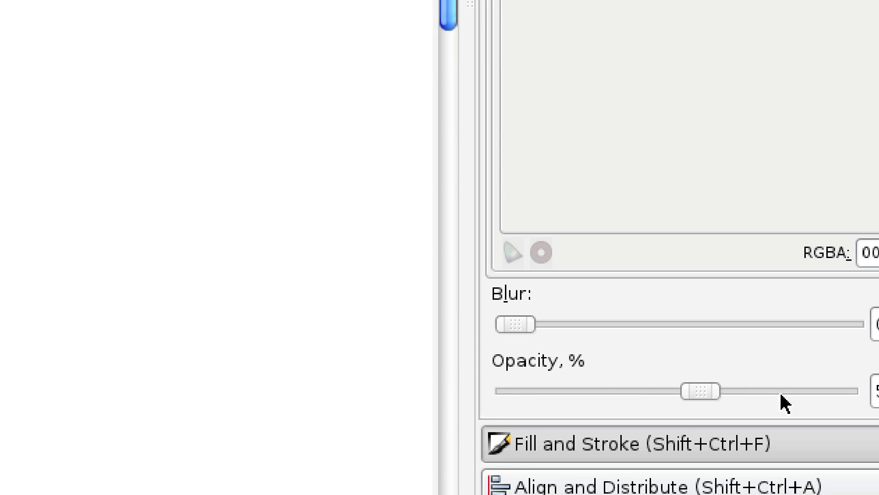
drag(756, 395, 805, 394)
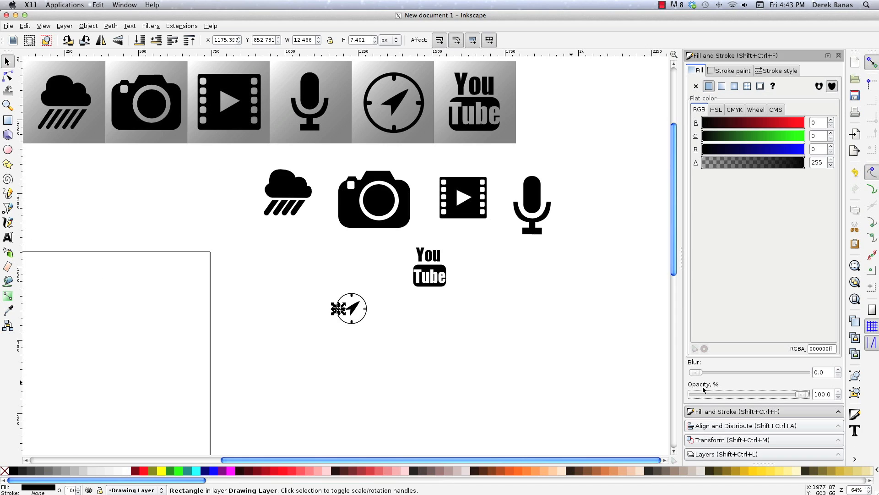
click(365, 308)
drag(756, 394, 807, 394)
Move the complete compass icon up beside the YouTube logo and clear the selection.
drag(379, 334, 306, 282)
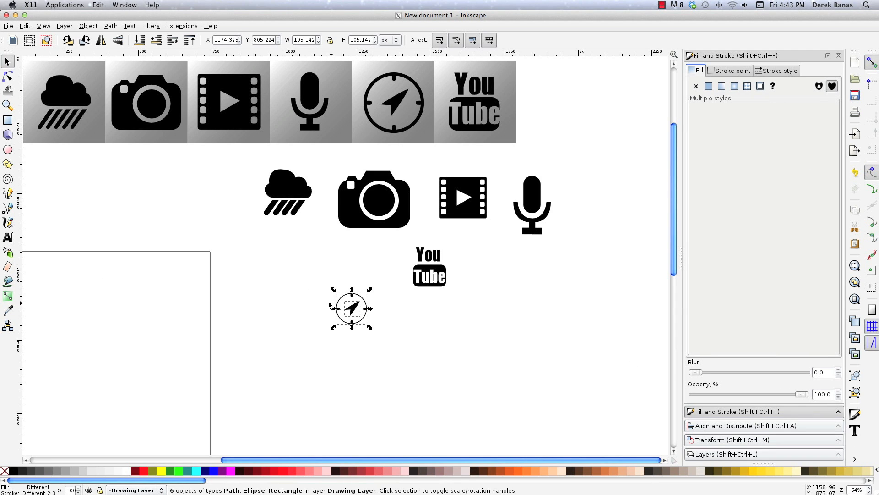
drag(351, 316, 379, 275)
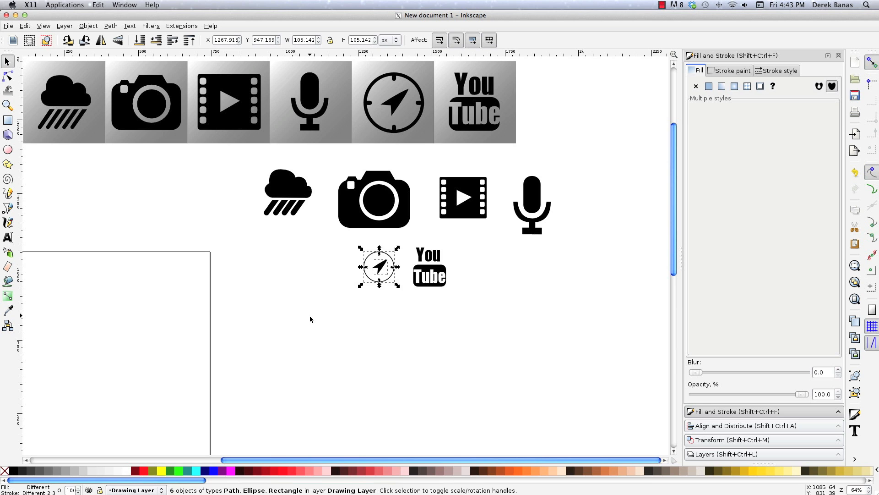
click(314, 317)
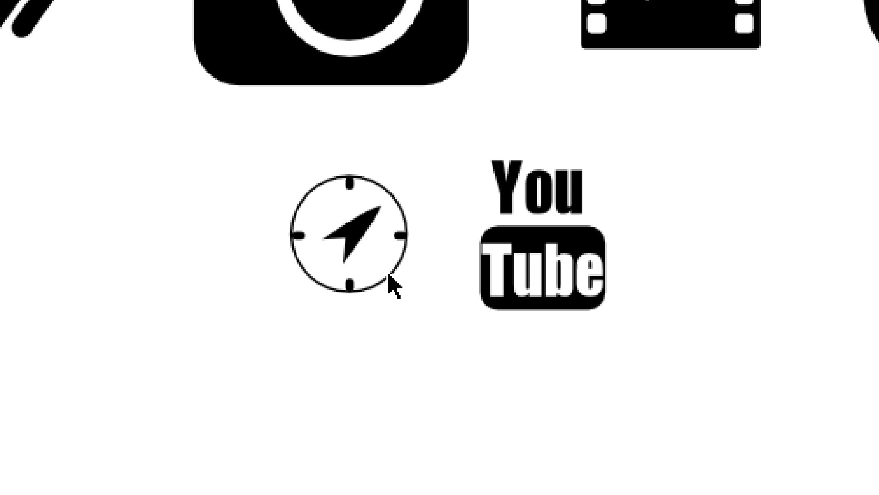
Set the stroke width of the compass's outer ring to 4.8 px.
ctrl+click(392, 282)
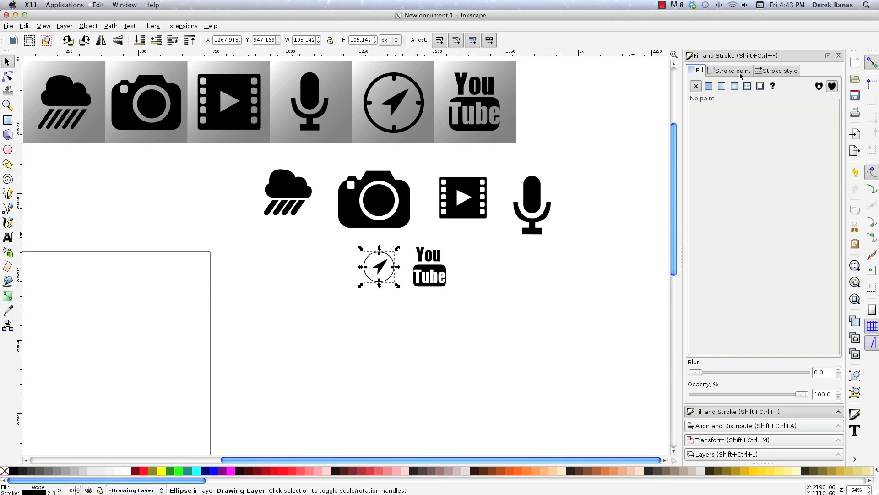
click(737, 71)
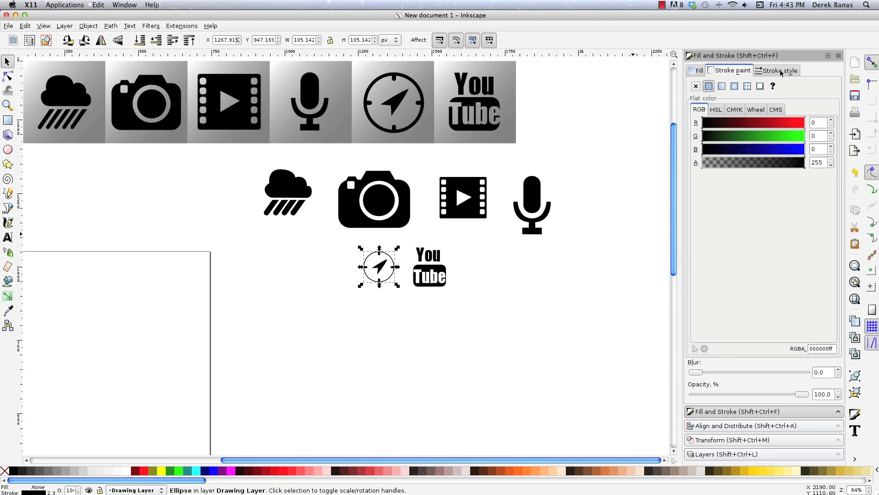
click(776, 71)
click(774, 85)
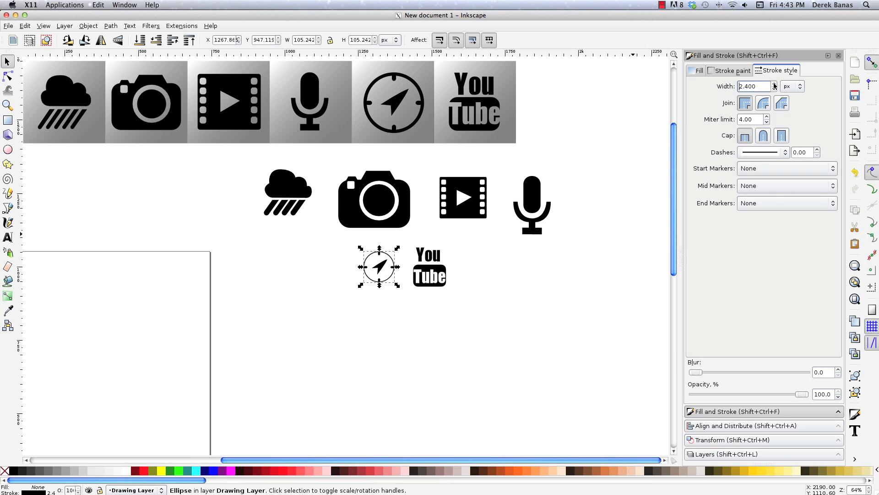
click(775, 86)
click(490, 284)
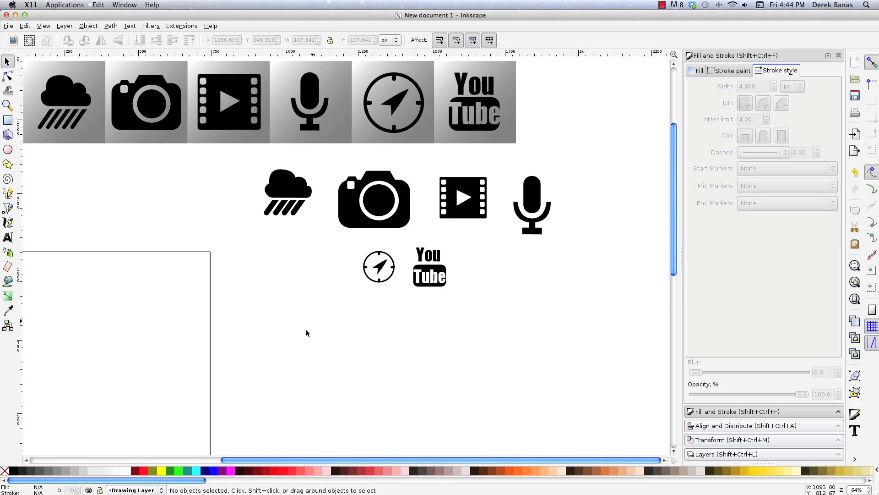
Draw a square of about 245 px in the empty area below the rain cloud icon.
key(r)
mouse_move(271, 274)
mouse_down()
mouse_move(347, 354)
mouse_move(327, 330)
mouse_move(344, 347)
mouse_up()
key(s)
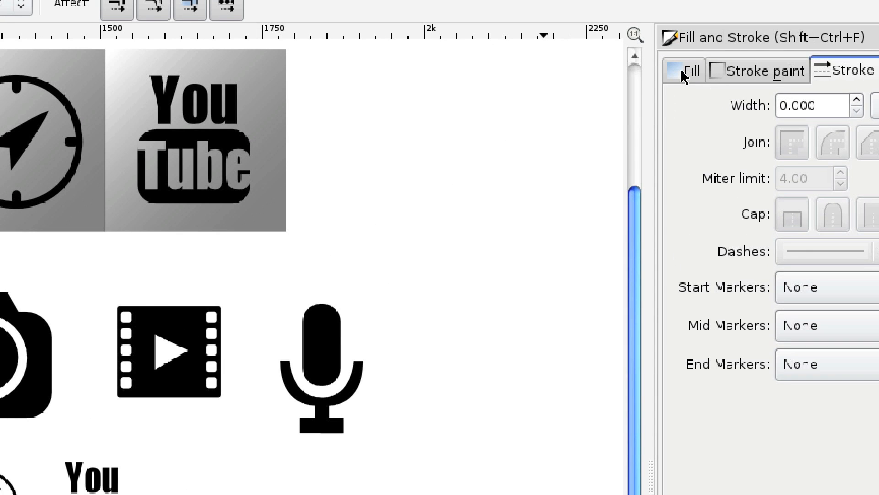
Give the square a linear gradient running diagonally, with its start at the lower-right corner and its end at the upper-left corner.
click(697, 70)
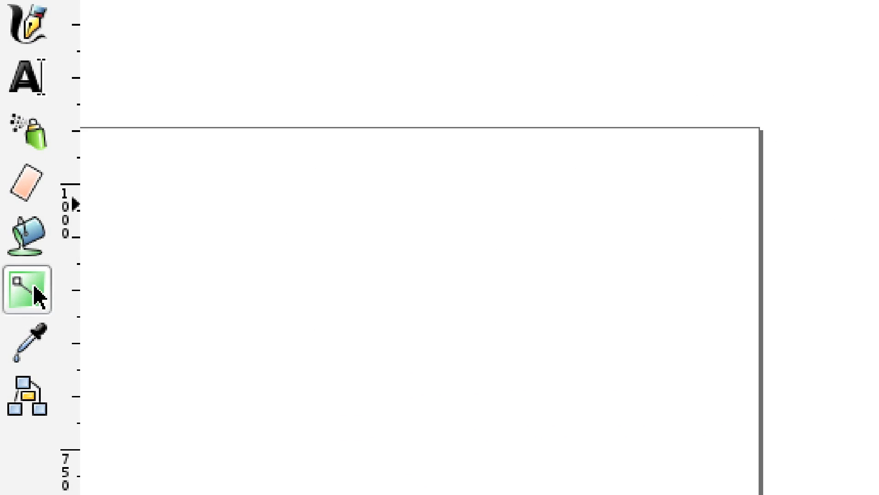
click(8, 298)
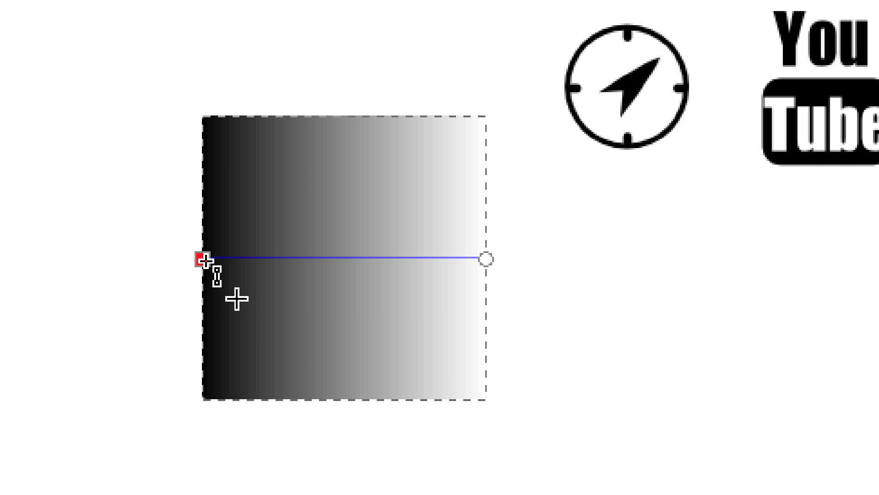
drag(272, 310, 468, 382)
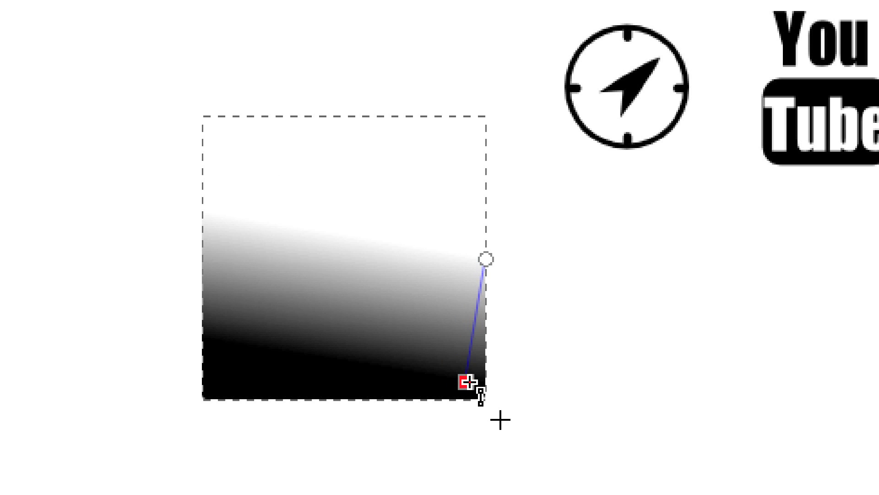
drag(486, 258, 207, 118)
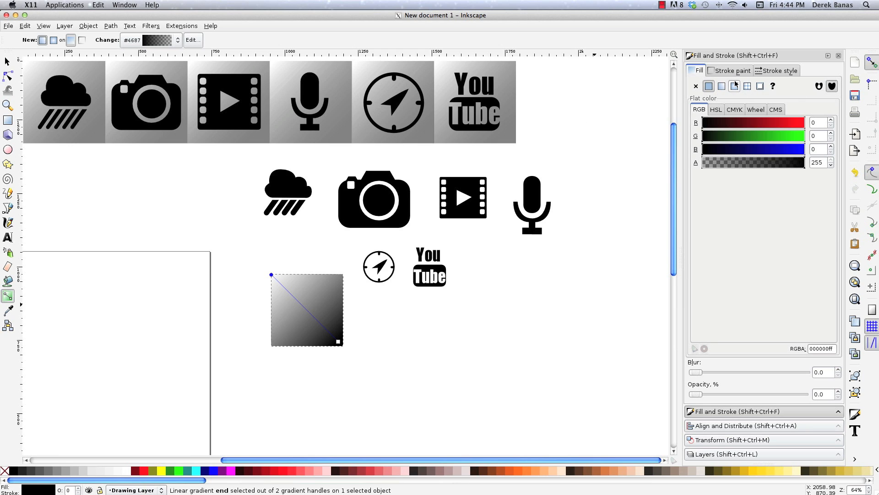
Edit the square's gradient and make its transparent end stop fully opaque with an alpha of 255.
key(s)
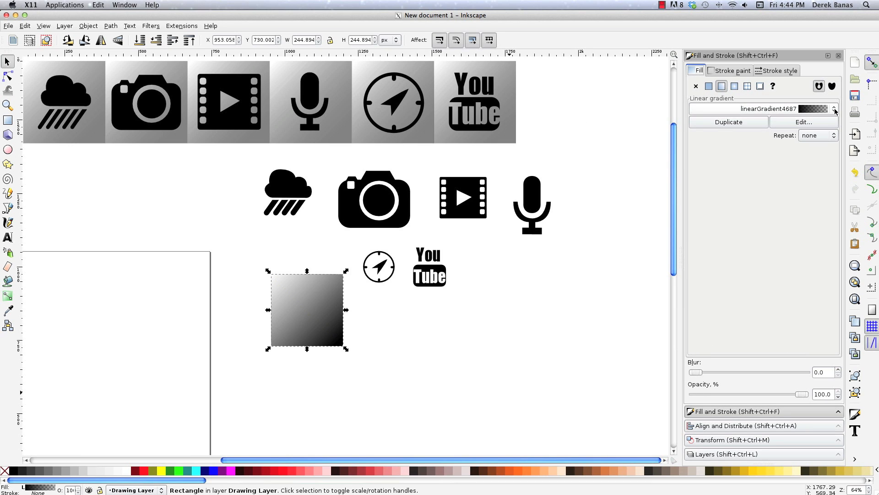
click(821, 123)
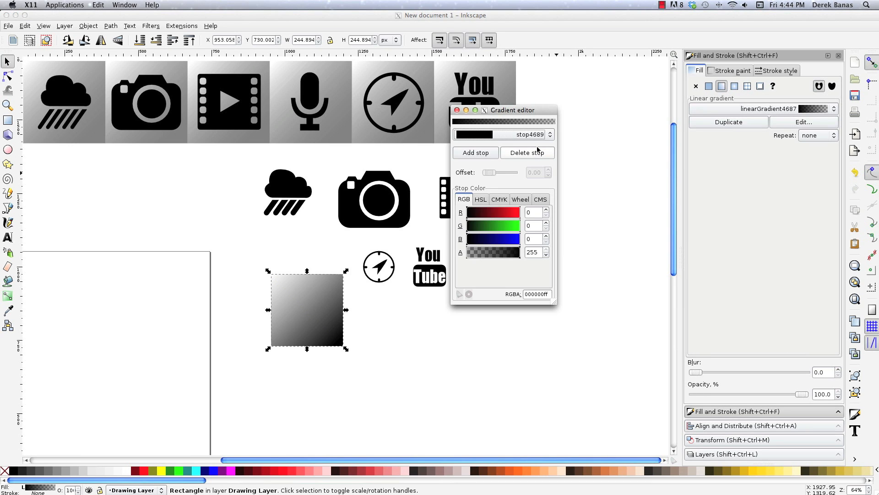
click(520, 135)
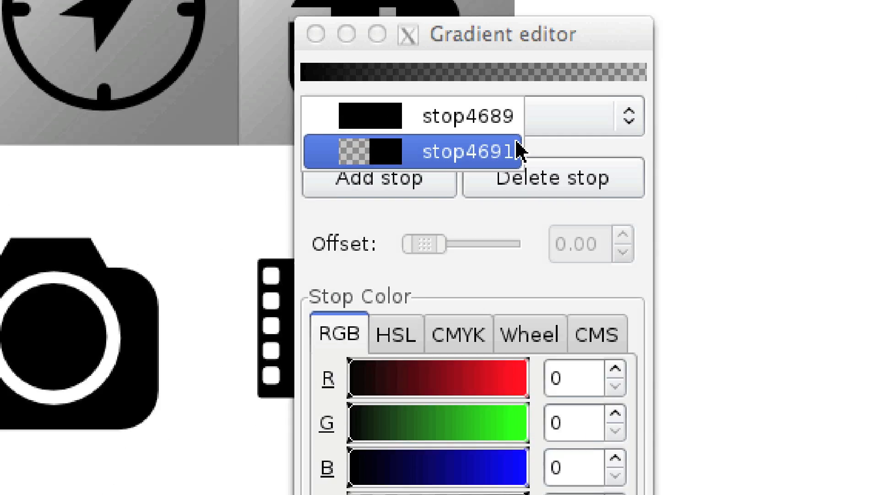
click(626, 120)
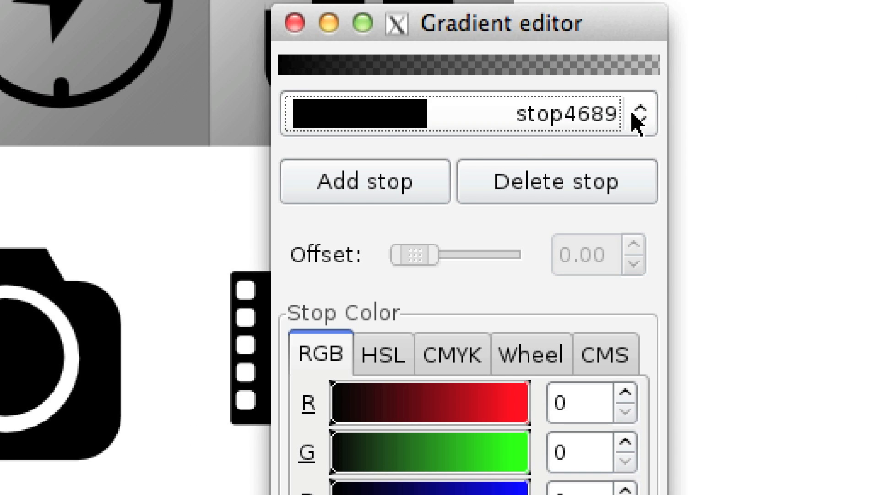
click(636, 120)
click(416, 157)
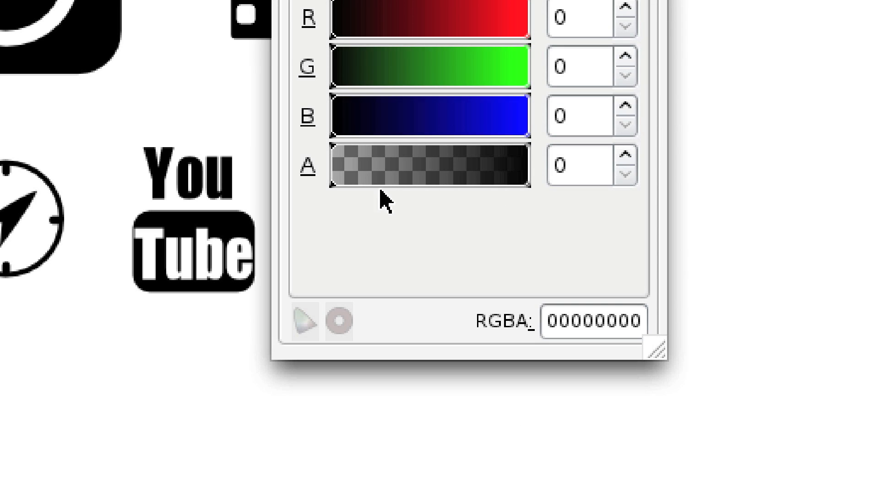
drag(333, 181, 530, 193)
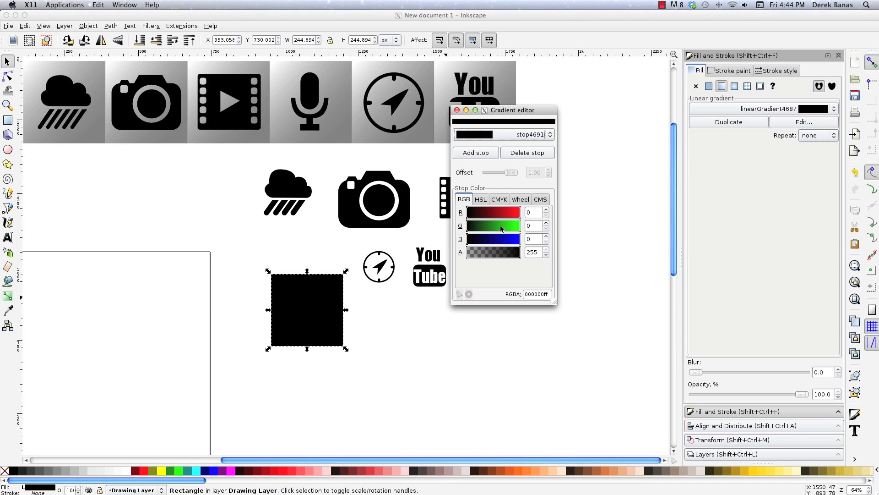
Set the colour of the square's gradient end stop to a mid grey of RGB 120, 120, 120.
drag(467, 245, 490, 245)
click(534, 211)
text(120)
key(Tab)
text(1)
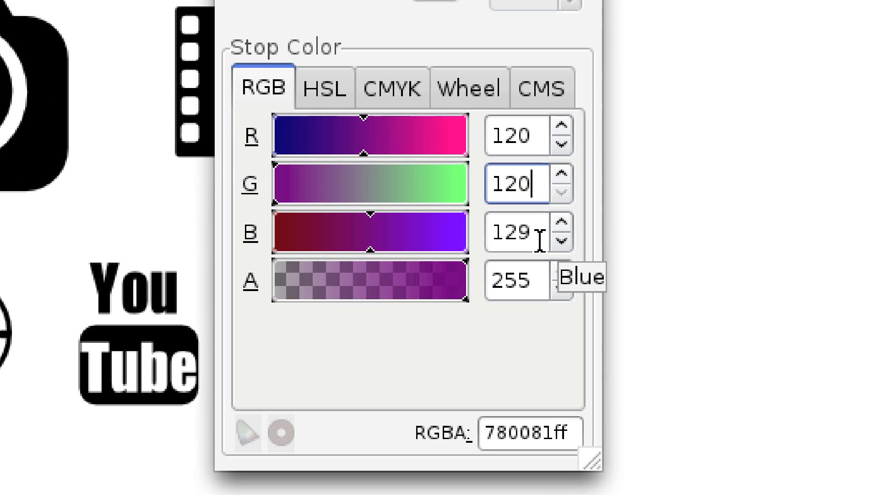
key(Tab)
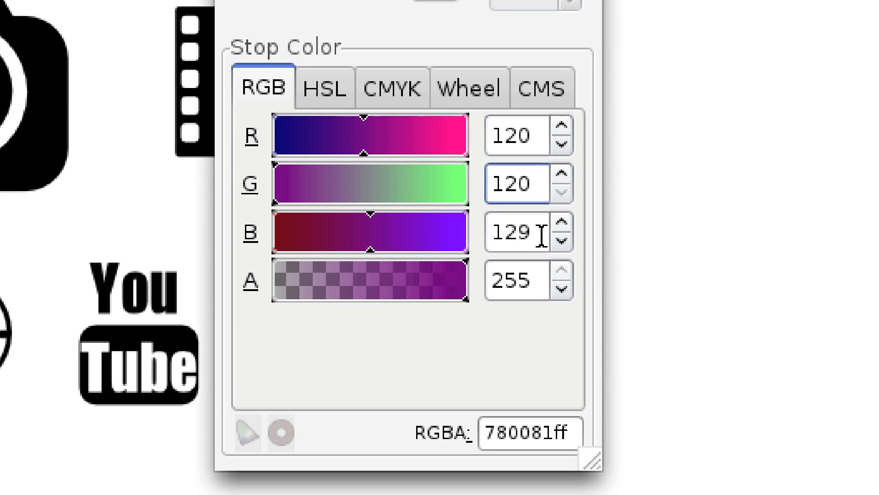
text(120)
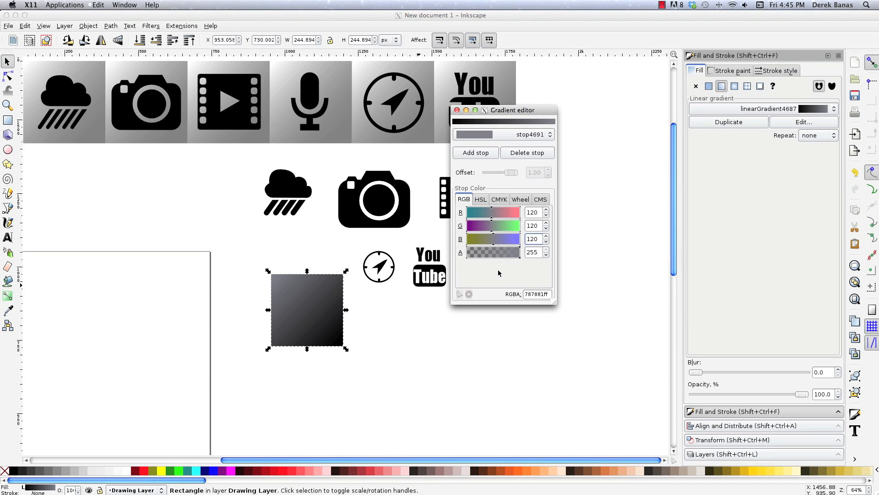
Switch to the gradient's black start stop and lighten it to a light grey of RGB 194, 196, 203.
click(490, 134)
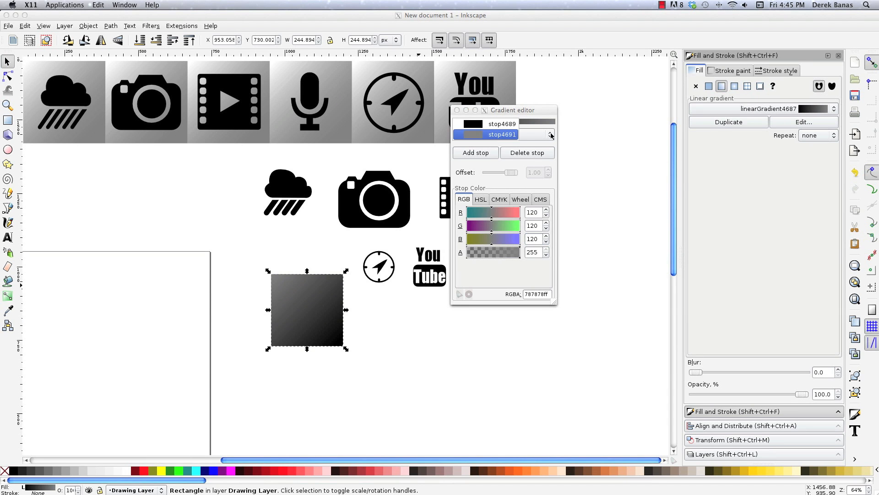
click(494, 124)
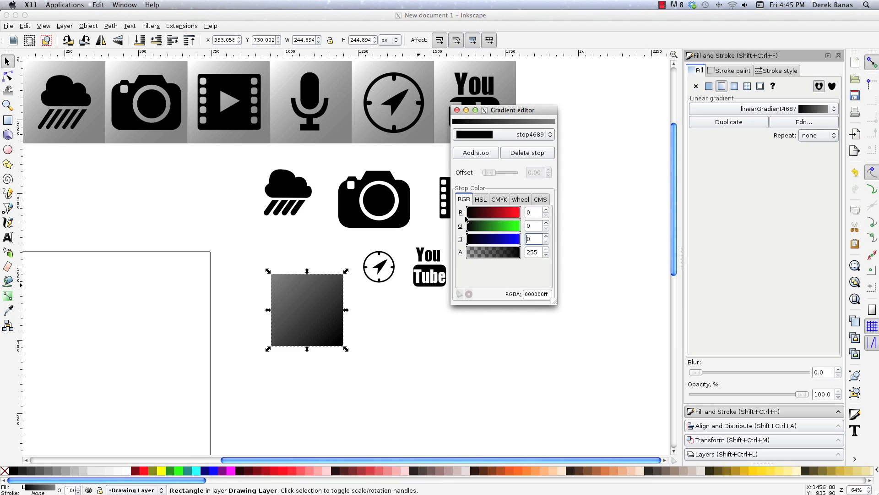
drag(467, 219, 507, 231)
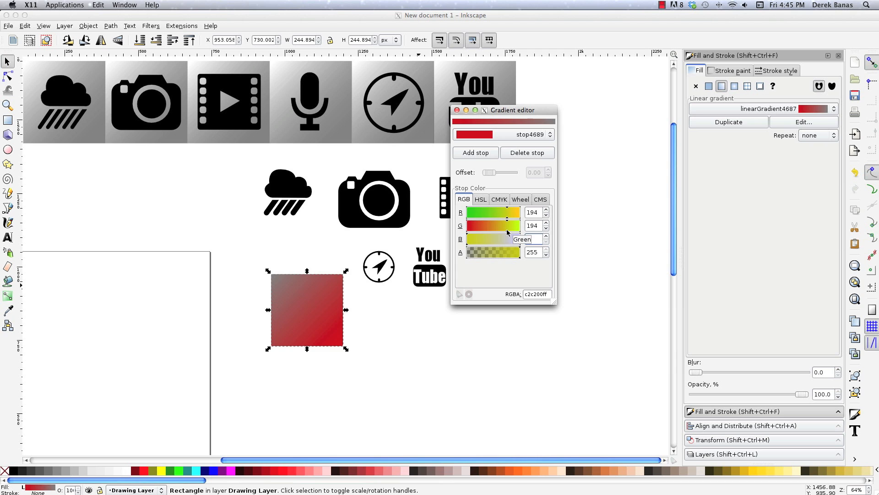
drag(472, 239, 509, 239)
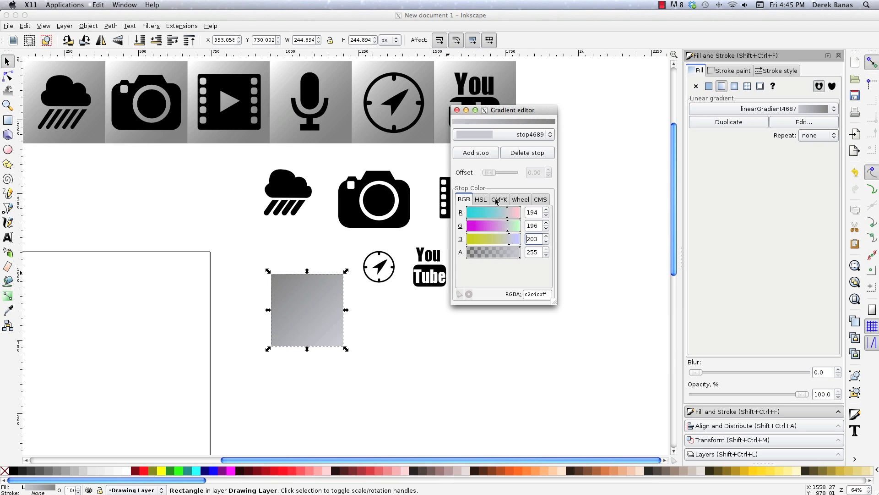
Set the start stop's red, green and blue values to 220 each.
drag(541, 212, 505, 216)
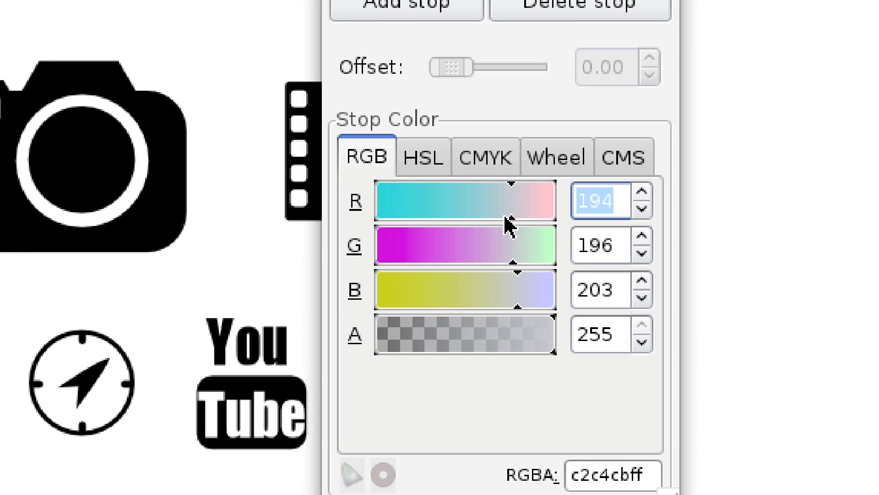
text(220)
key(Tab)
text(220)
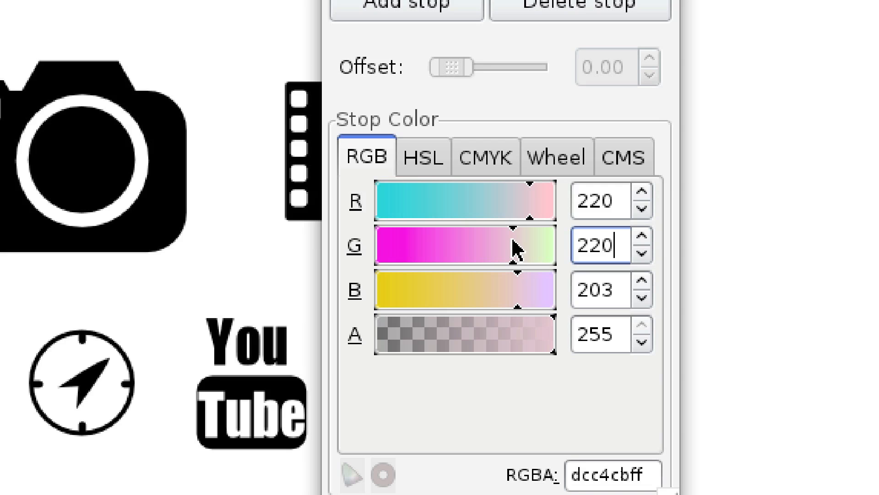
drag(622, 285, 548, 291)
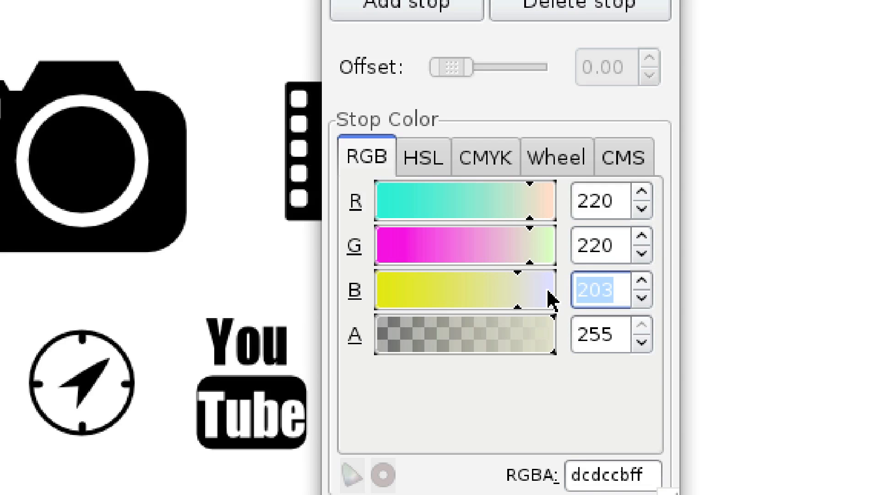
text(2)
text(20)
key(Return)
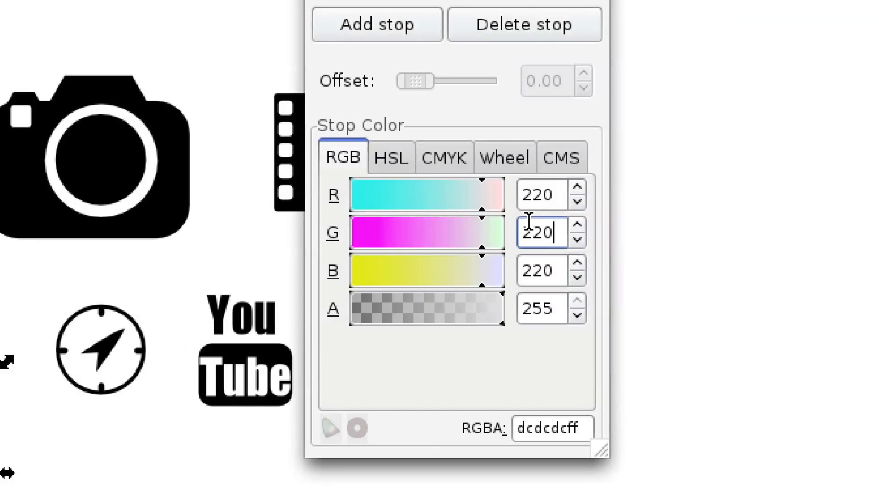
Raise the start stop's red, green and blue to 255 for pure white and close the gradient editor.
drag(512, 214, 525, 220)
drag(481, 250, 506, 249)
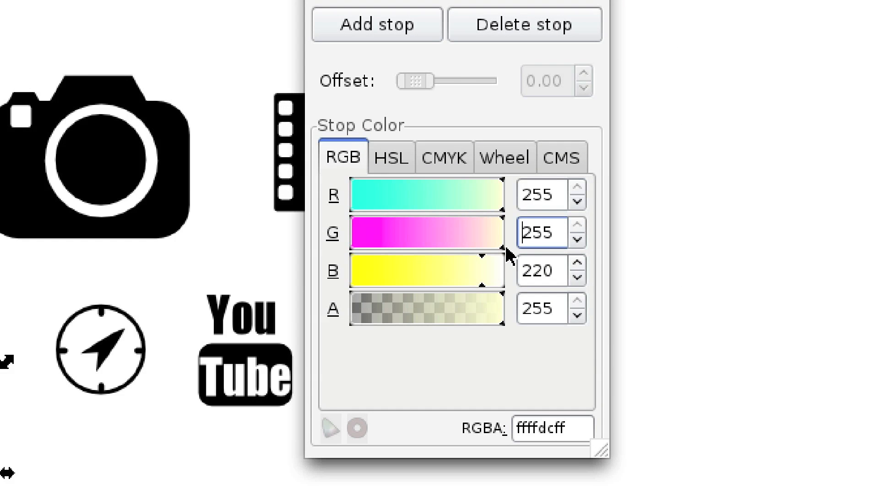
drag(483, 290, 508, 294)
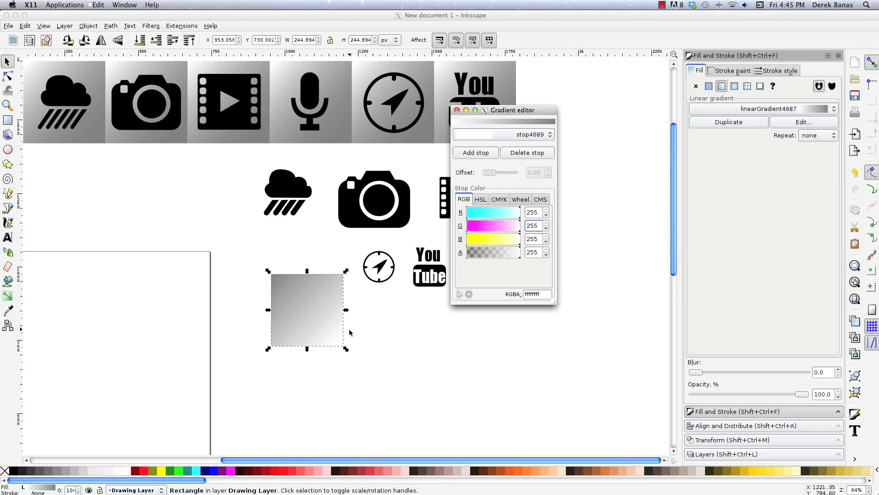
click(449, 104)
drag(471, 112, 547, 184)
click(532, 182)
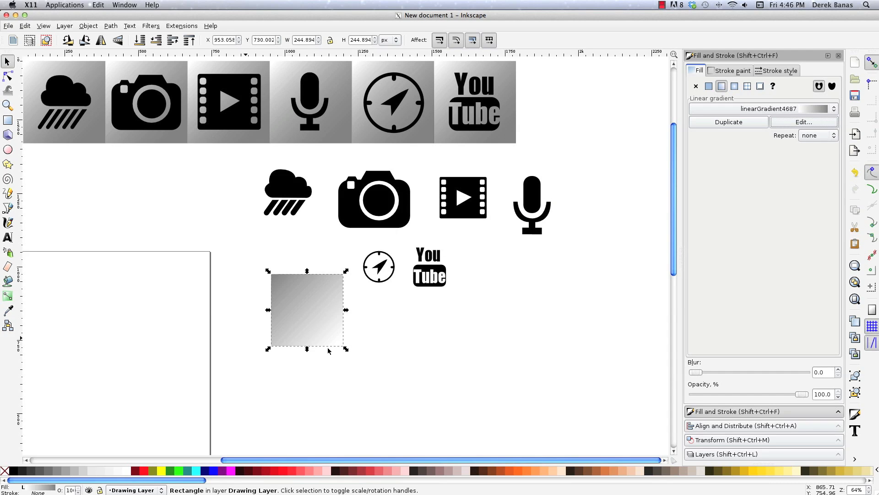
Reverse the square's gradient so white lies at its upper-left corner and grey at its lower-right corner, then deselect the square.
click(6, 297)
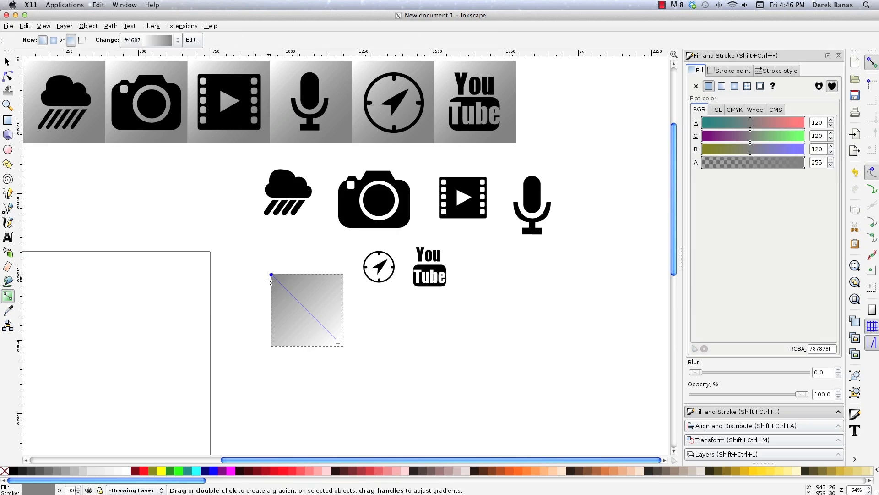
click(7, 62)
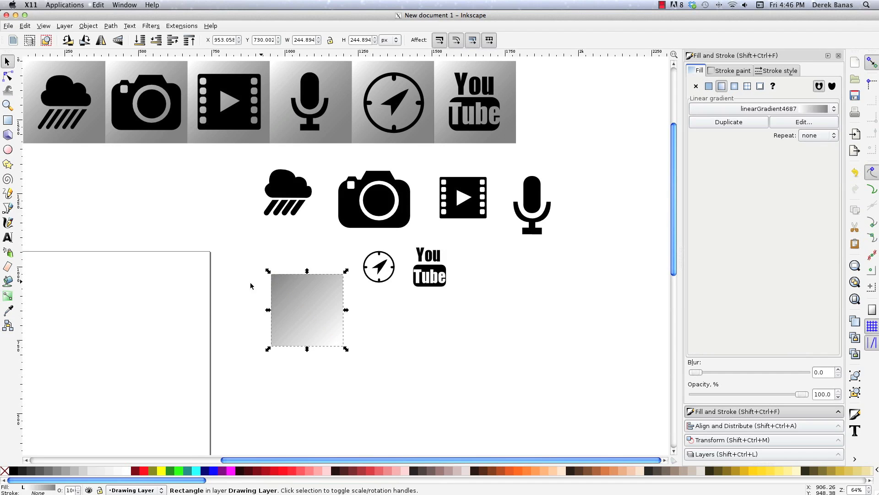
click(6, 297)
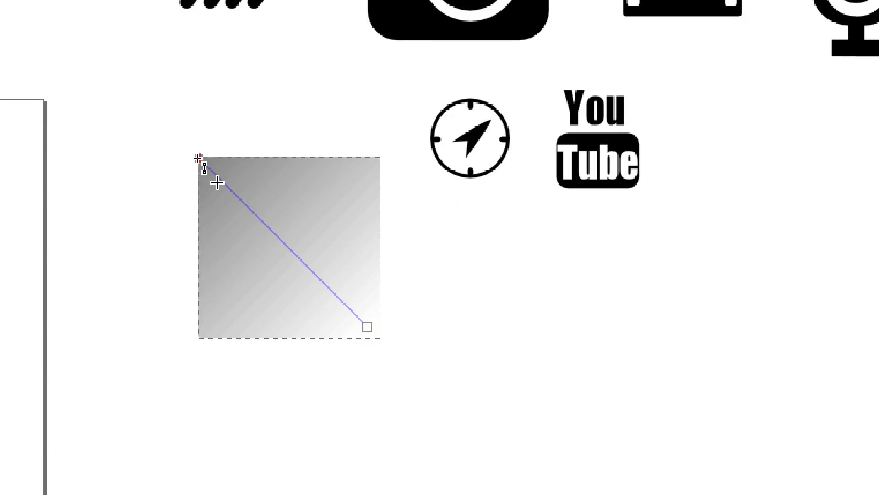
drag(197, 158, 261, 287)
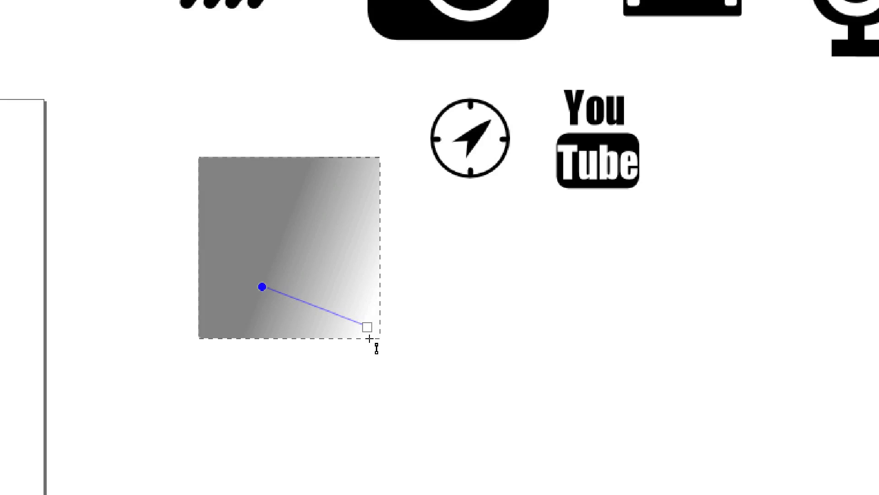
drag(367, 326, 201, 161)
drag(261, 287, 372, 337)
click(8, 61)
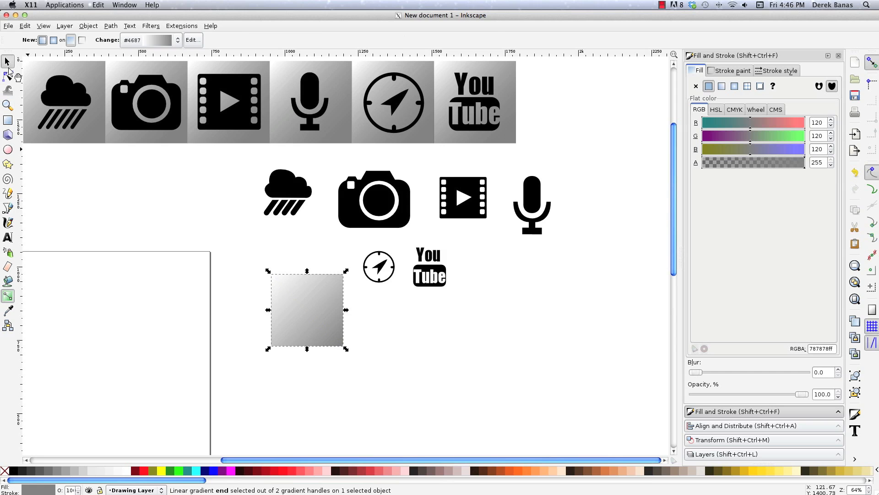
key(Escape)
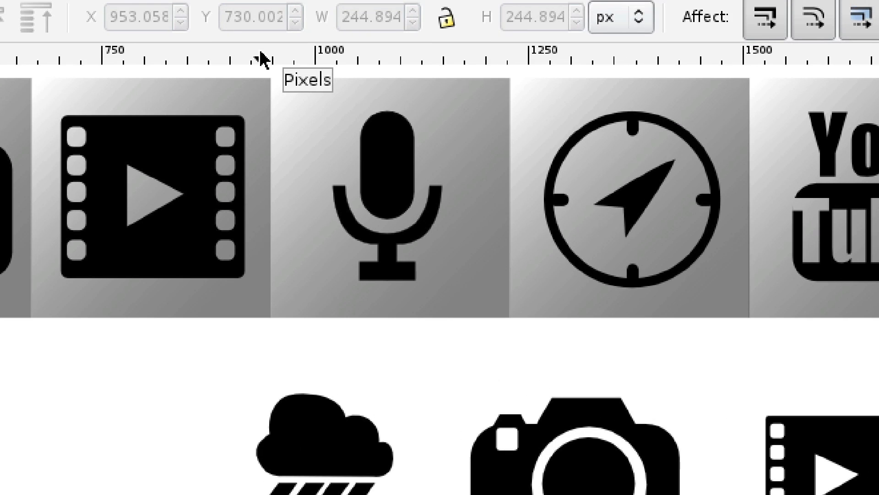
Pull a horizontal guide down to just below the finished icon row and return it to the ruler.
drag(260, 53, 255, 340)
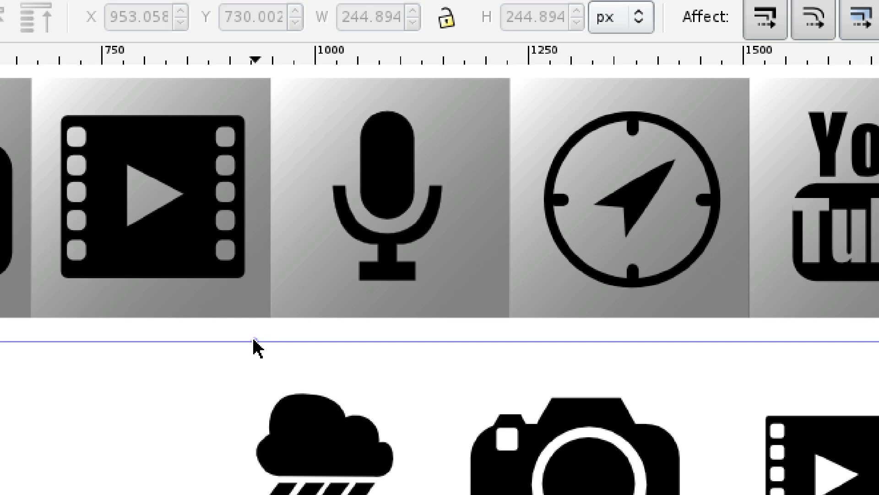
drag(255, 340, 255, 63)
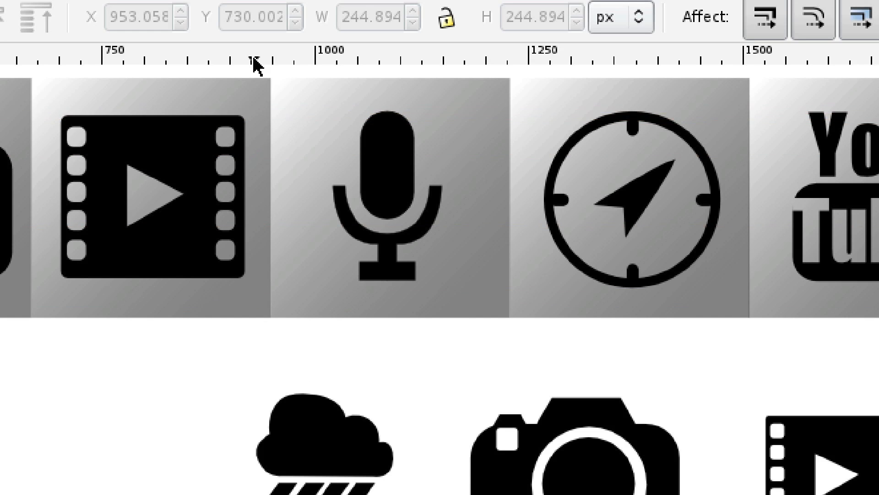